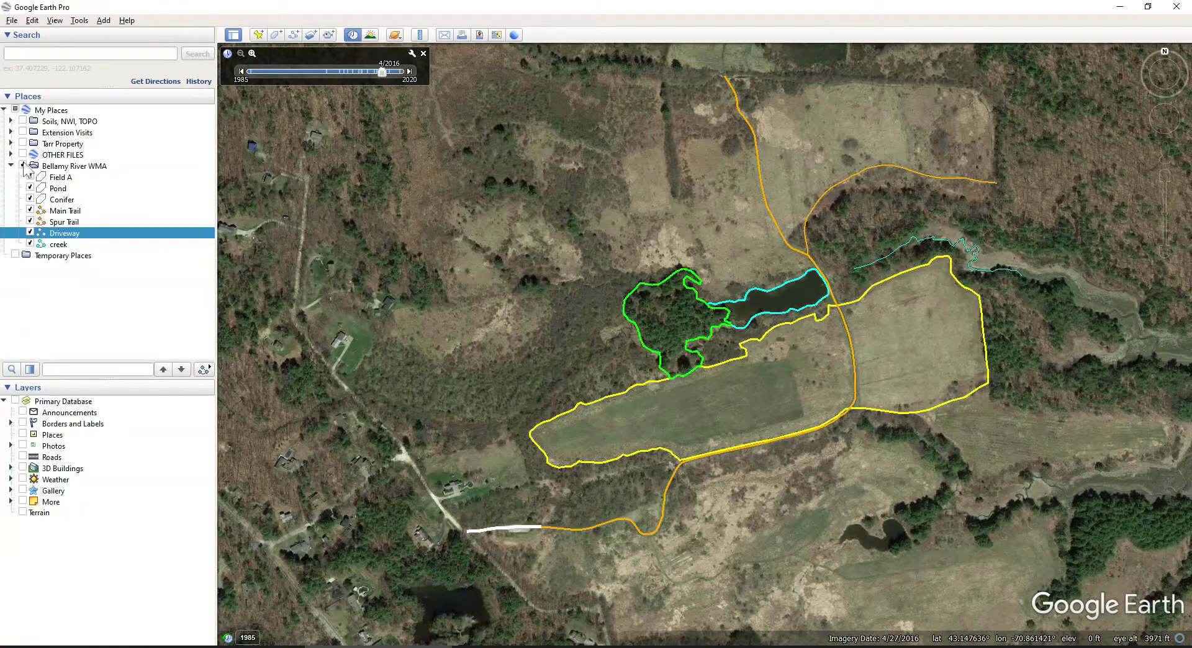
# Step: Hide everything in the Bellamy River WMA folder and display only the Field A, Pond and Conifer polygons
pyautogui.click(23, 166)
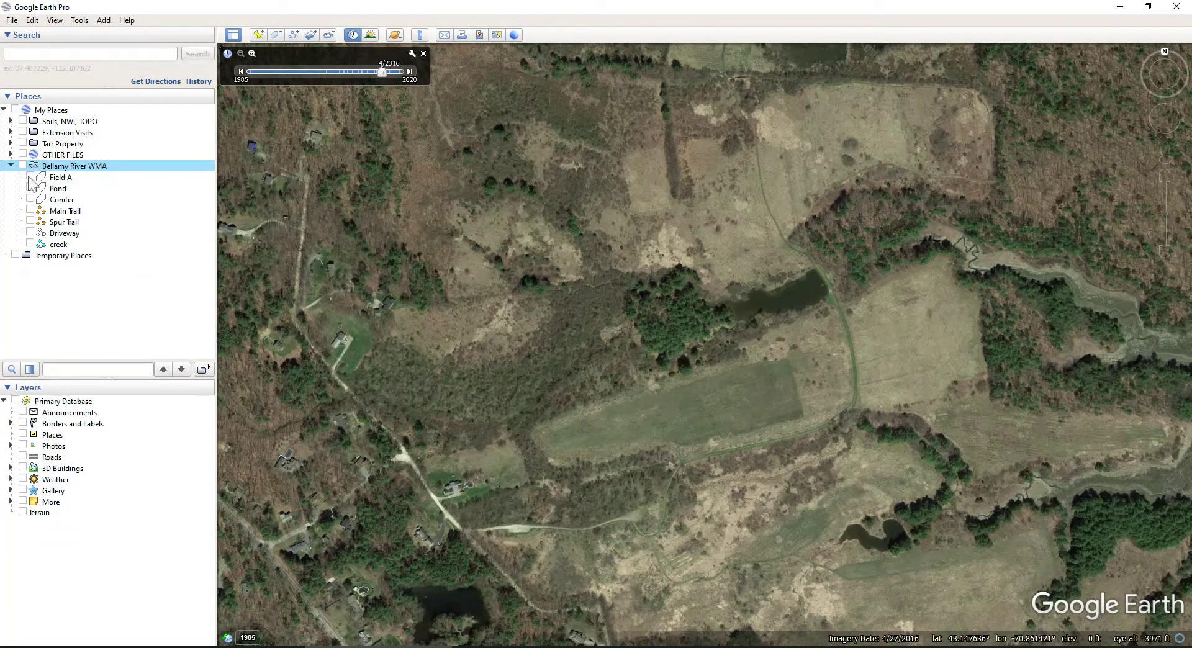
pyautogui.click(30, 177)
pyautogui.click(30, 188)
pyautogui.click(30, 199)
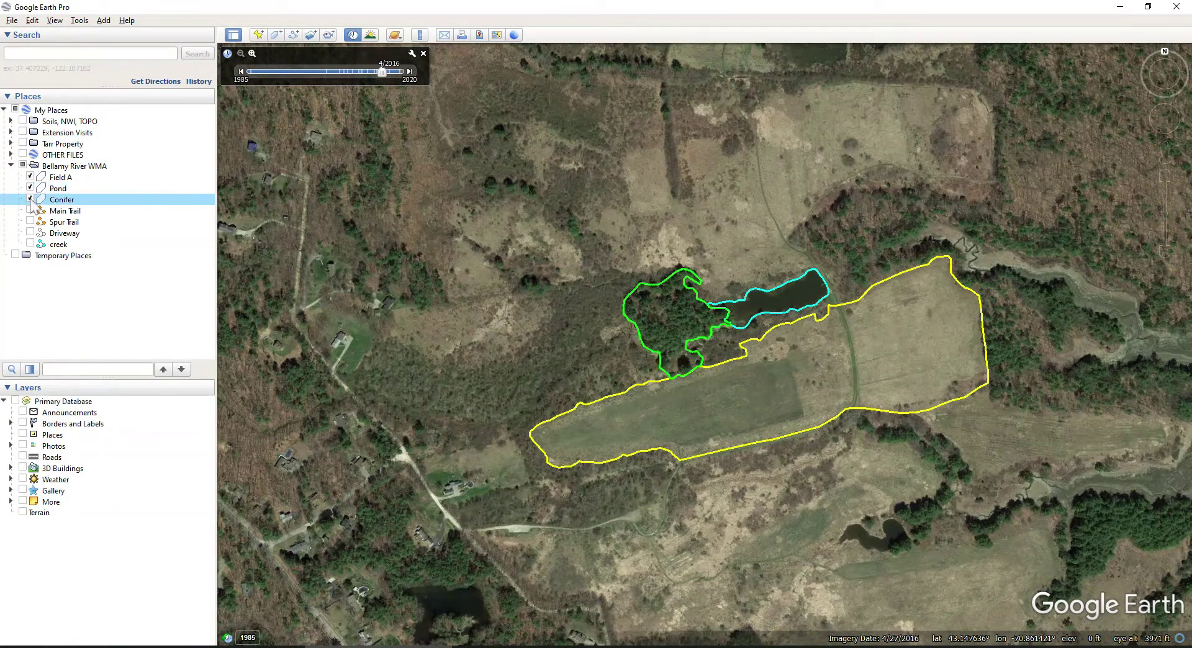
# Step: Hide the three polygons and display the Main Trail, Spur Trail, Driveway and creek paths instead
pyautogui.click(30, 199)
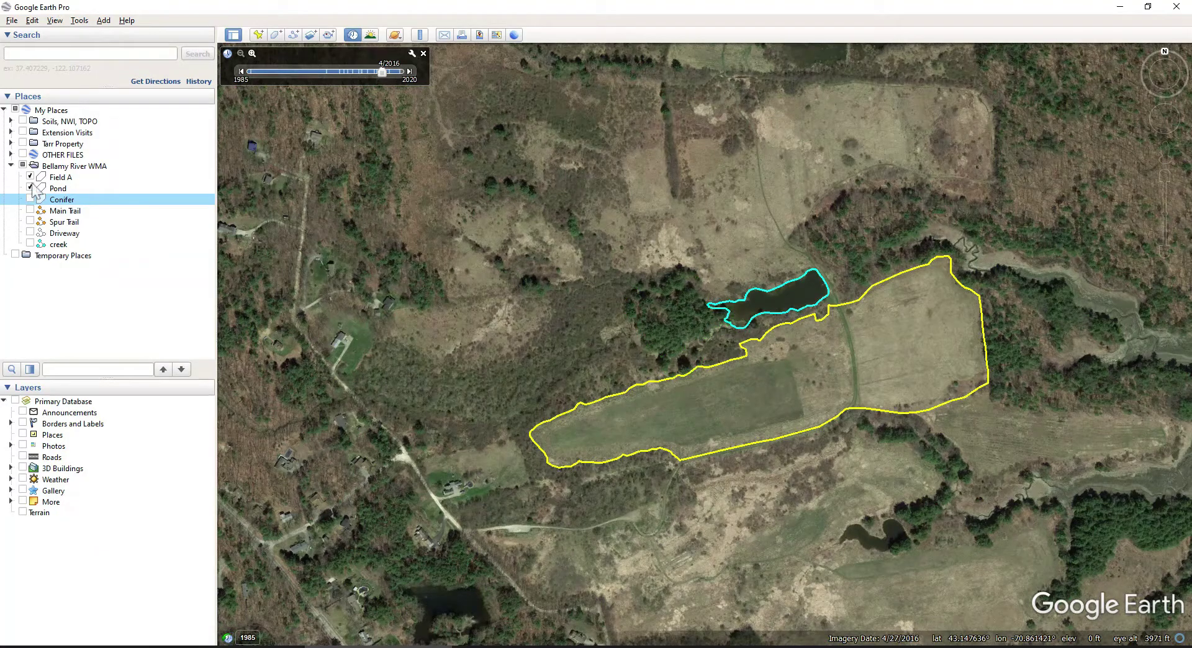
pyautogui.click(30, 188)
pyautogui.click(30, 177)
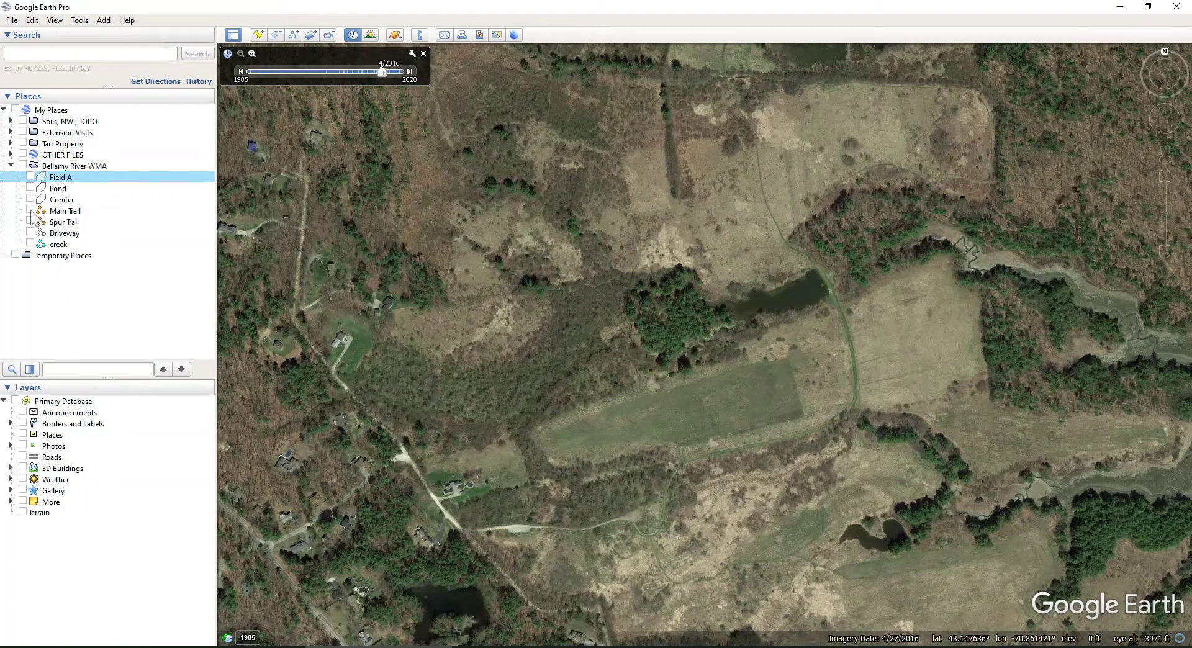
pyautogui.click(29, 210)
pyautogui.click(30, 221)
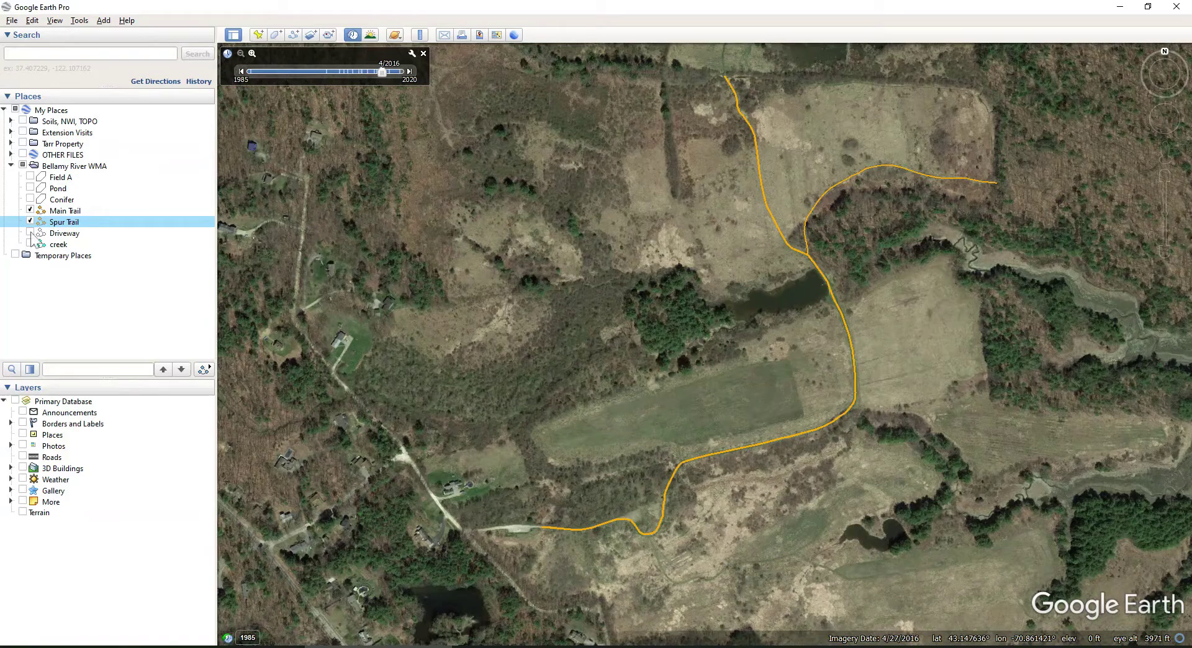
pyautogui.click(30, 232)
pyautogui.click(30, 244)
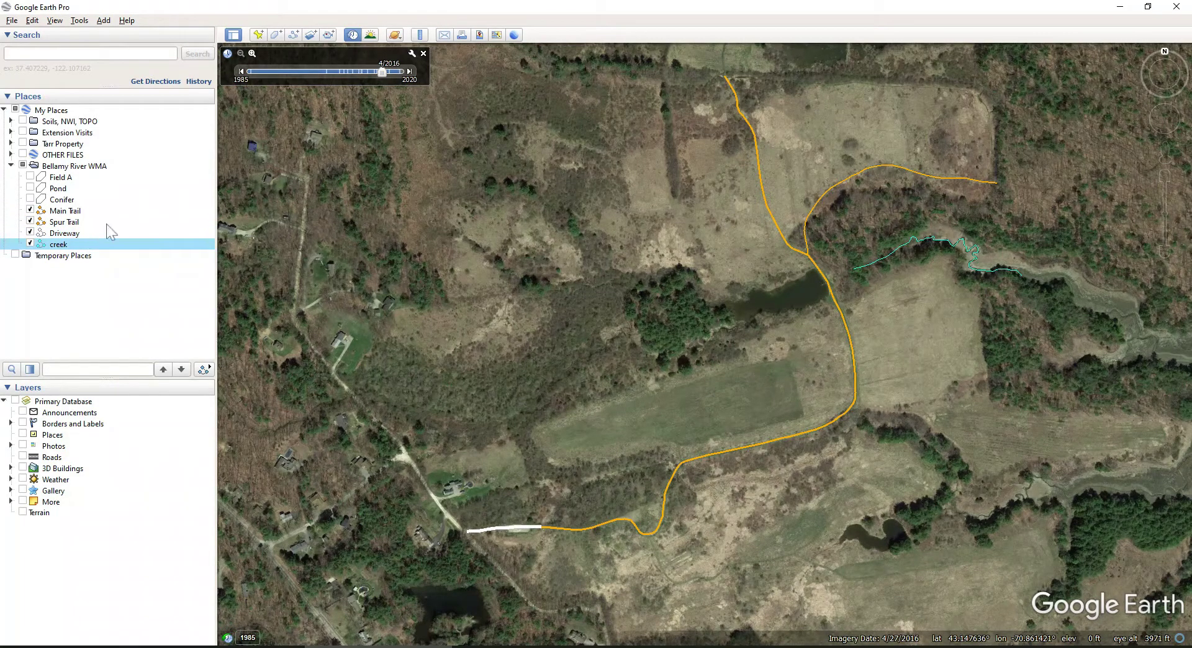
# Step: Display the Conifer, Pond and Field A polygons together with the paths
pyautogui.click(30, 199)
pyautogui.click(30, 188)
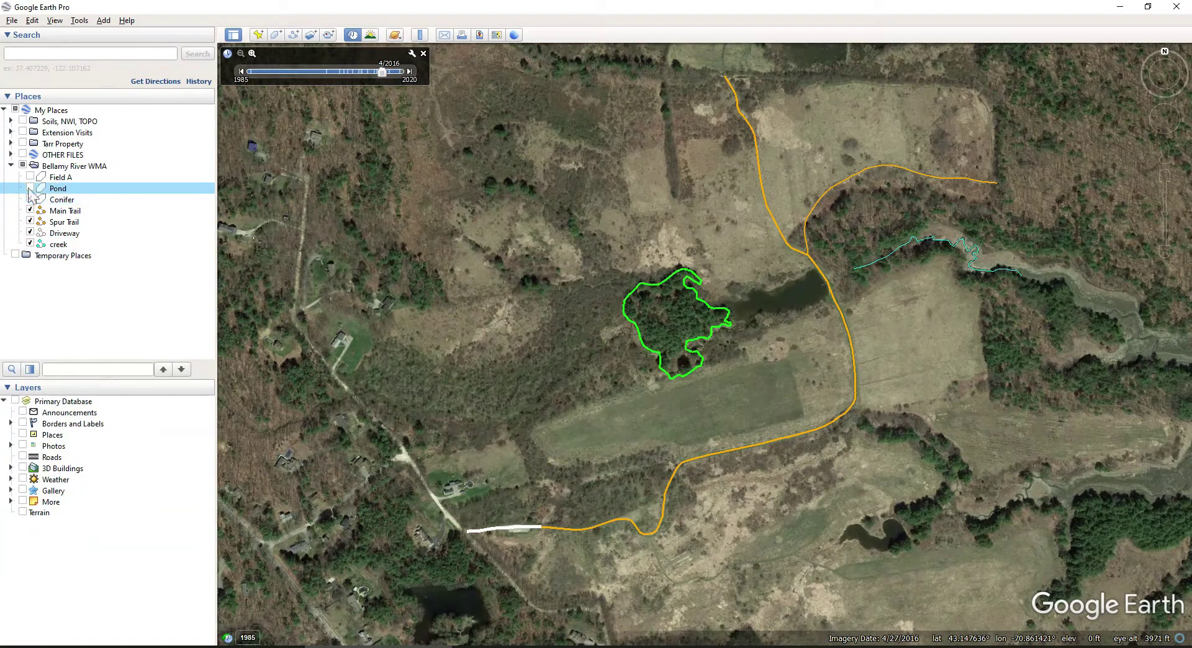
pyautogui.click(30, 176)
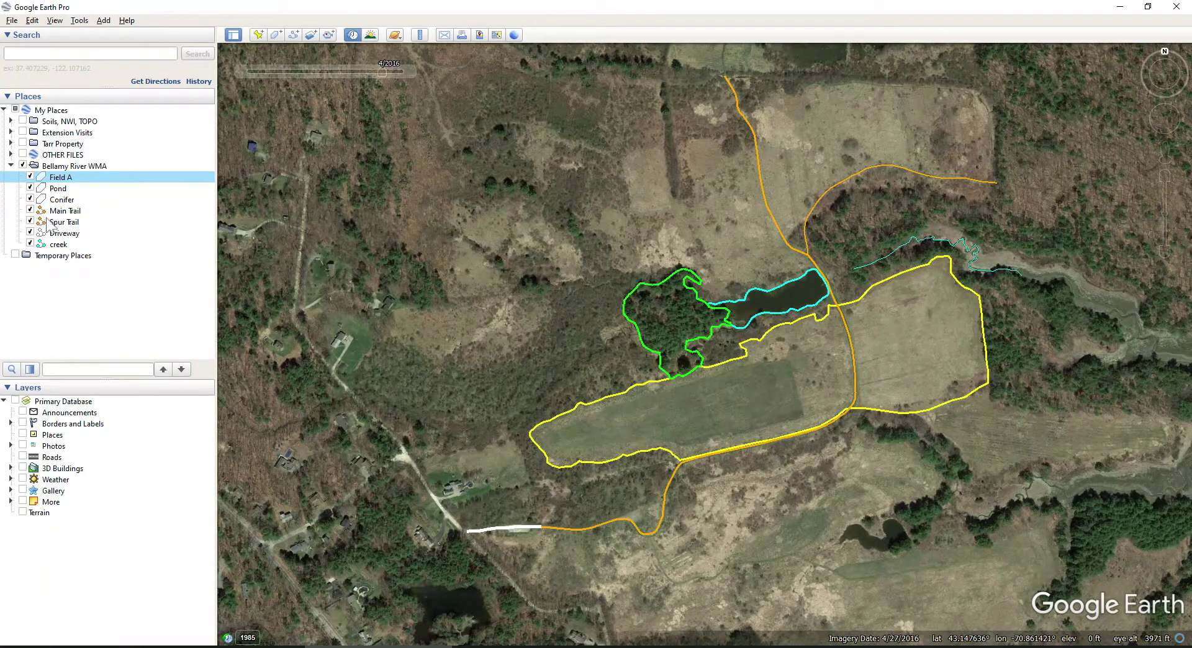
# Step: Hide the Driveway path and add a placemark named "Park Here" on the parking spot at the Main Trail's southwestern end
pyautogui.click(30, 233)
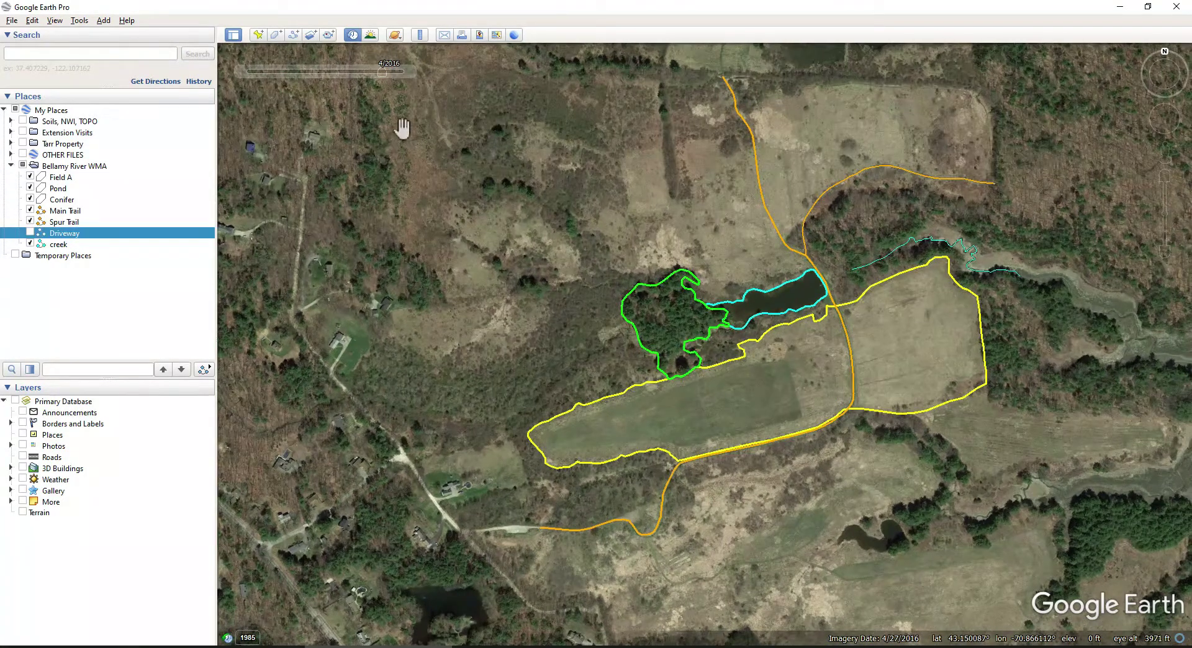
pyautogui.click(258, 35)
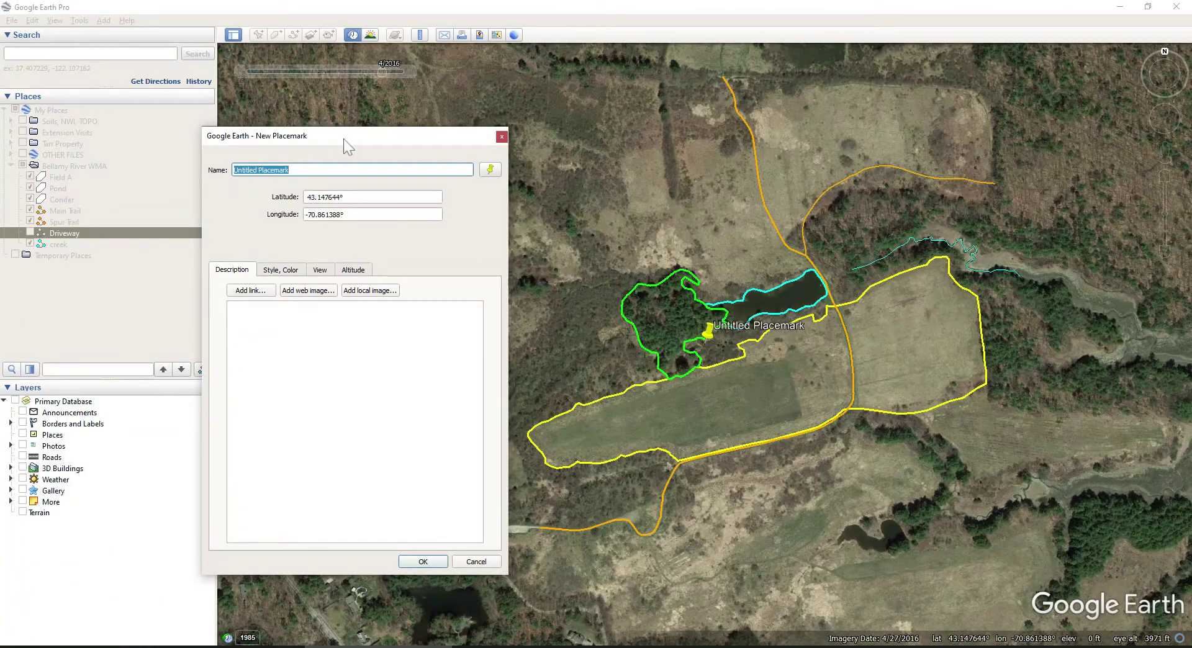
pyautogui.moveTo(344, 139); pyautogui.dragTo(213, 123)
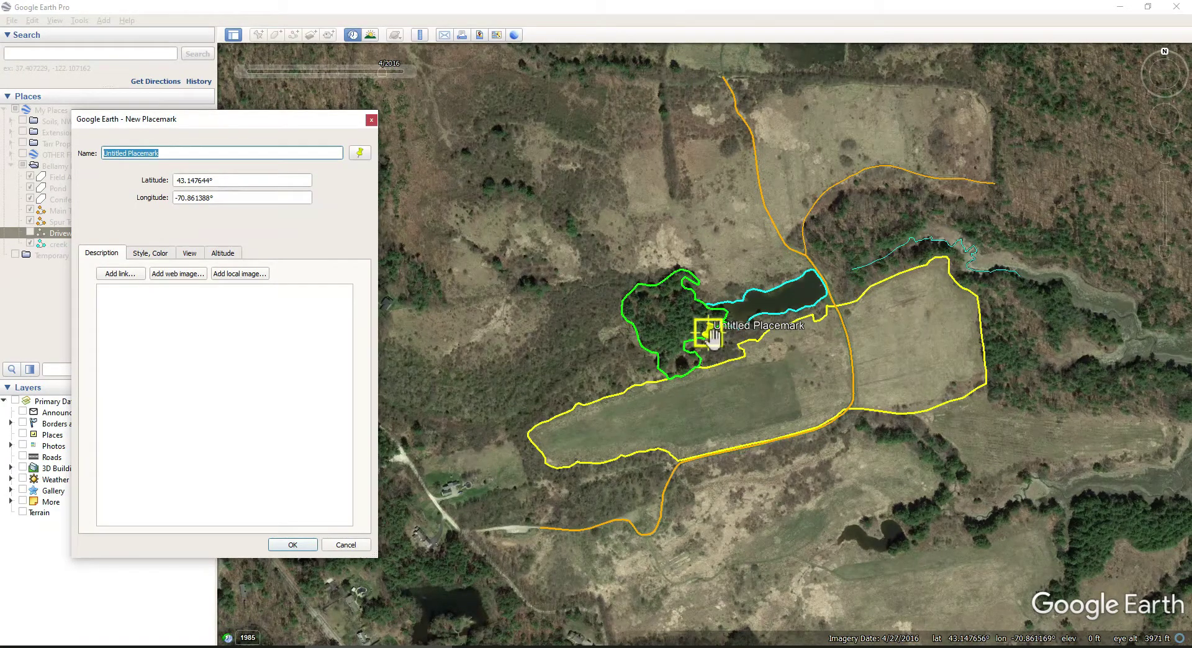
pyautogui.moveTo(697, 325); pyautogui.dragTo(518, 538)
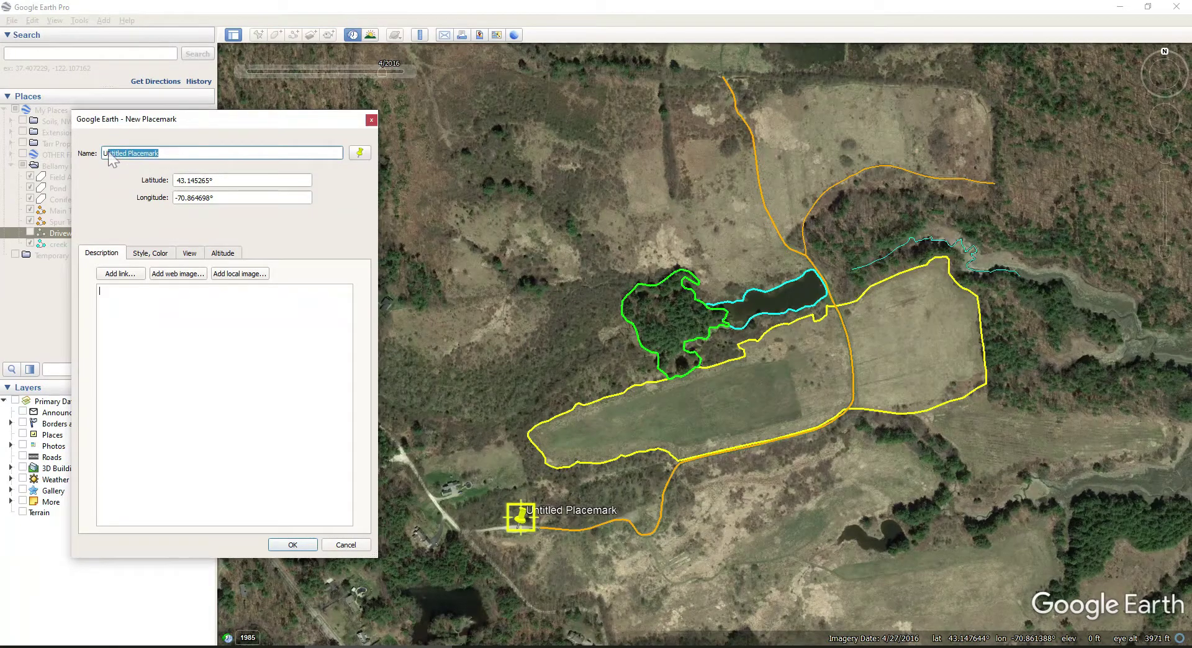
pyautogui.write('Pa')
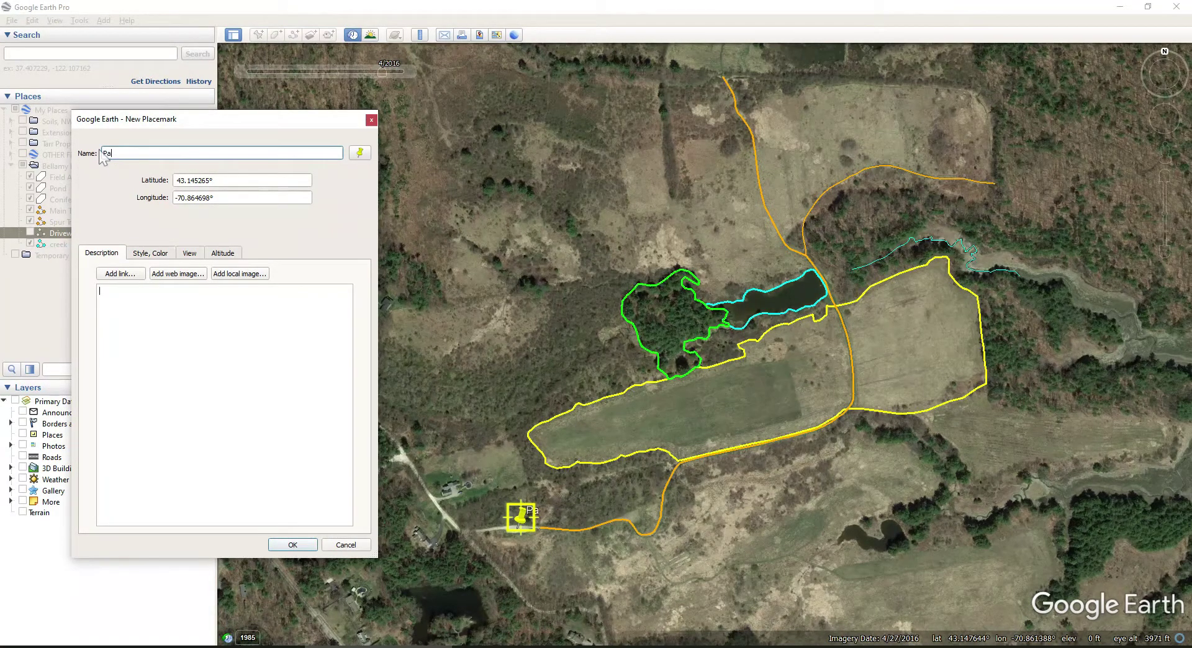
pyautogui.write('rk Here')
pyautogui.click(298, 544)
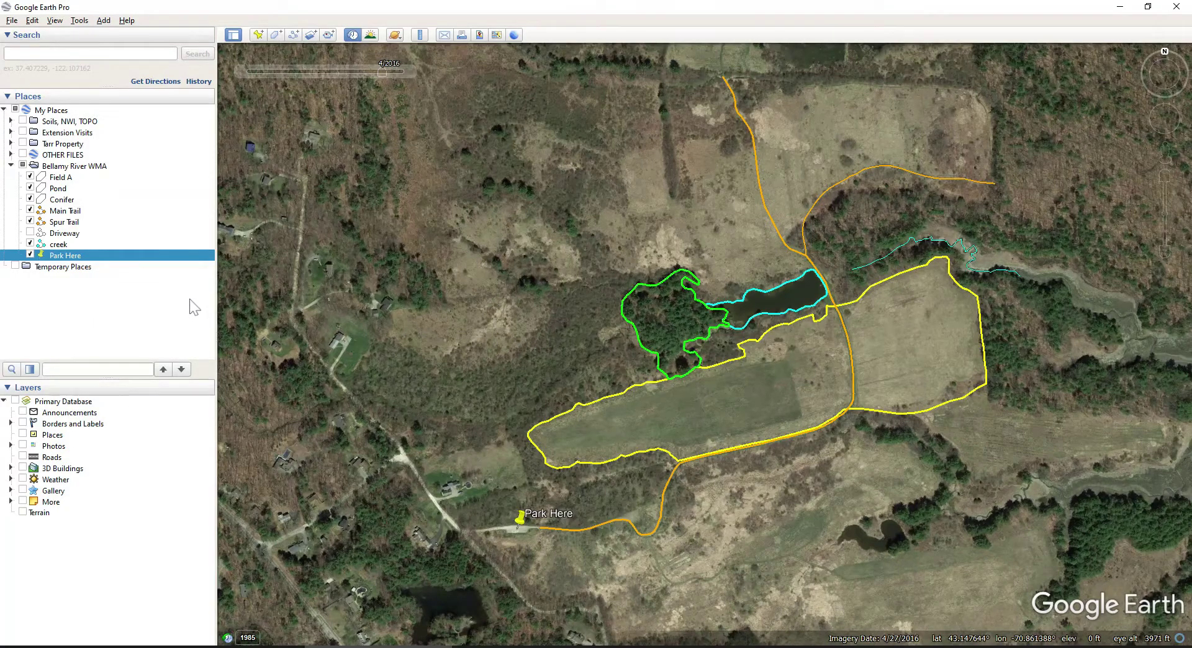
# Step: Change the Park Here placemark's icon to the blue P parking lot symbol
pyautogui.rightClick(70, 260)
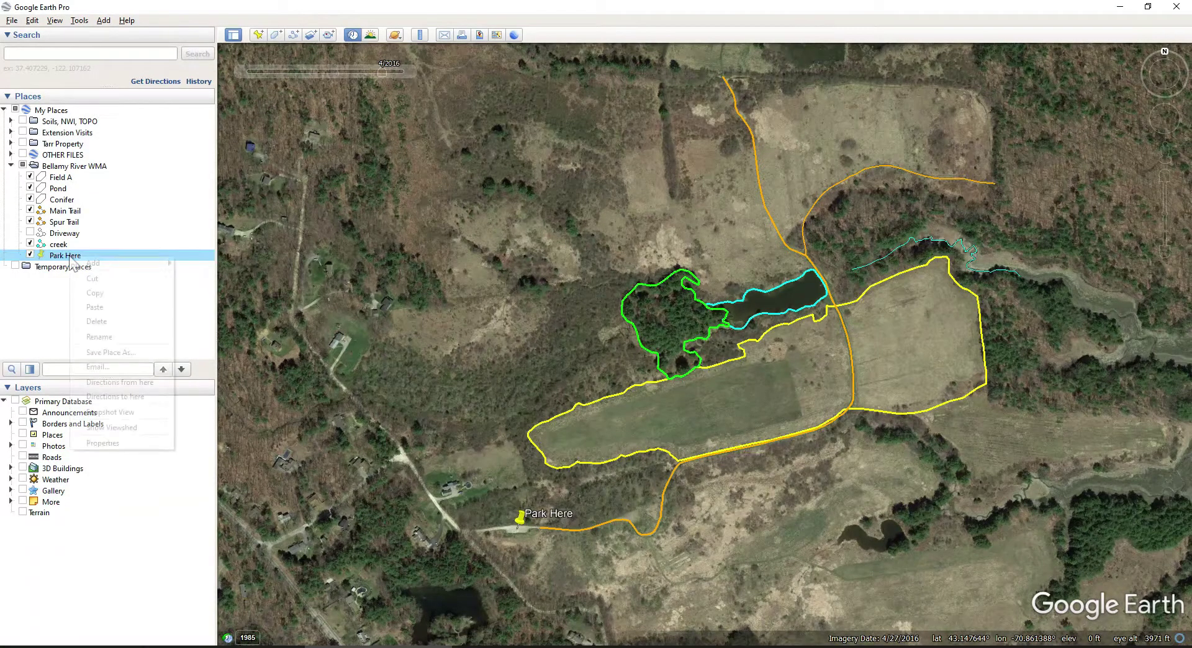
pyautogui.click(103, 439)
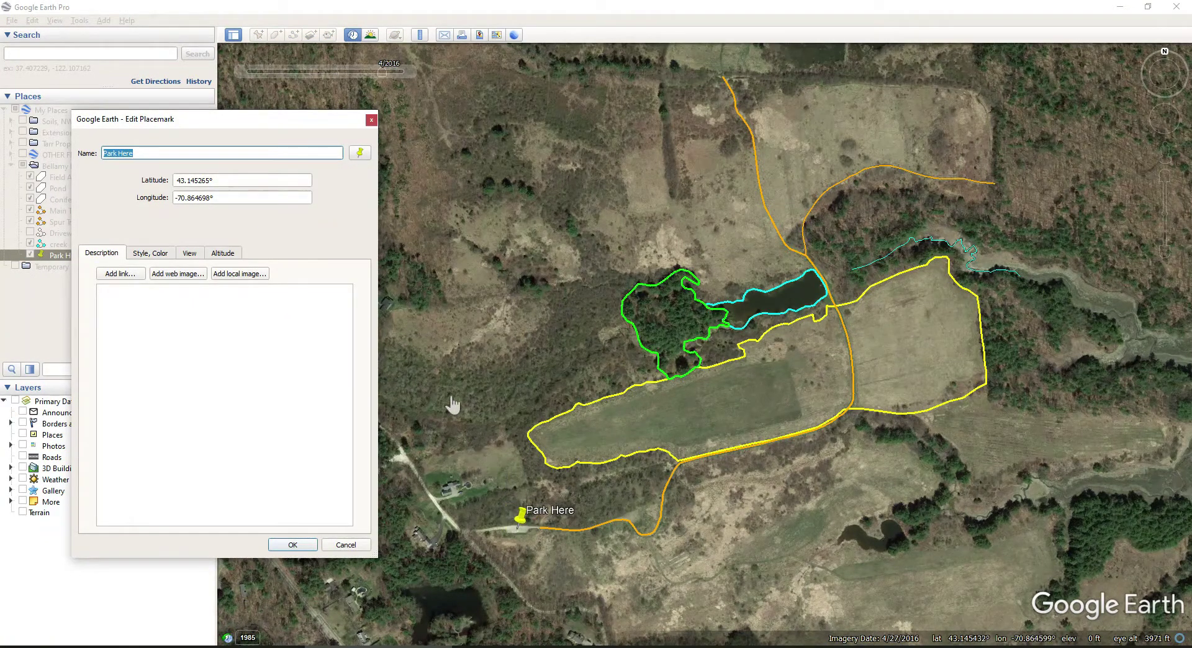
pyautogui.click(360, 153)
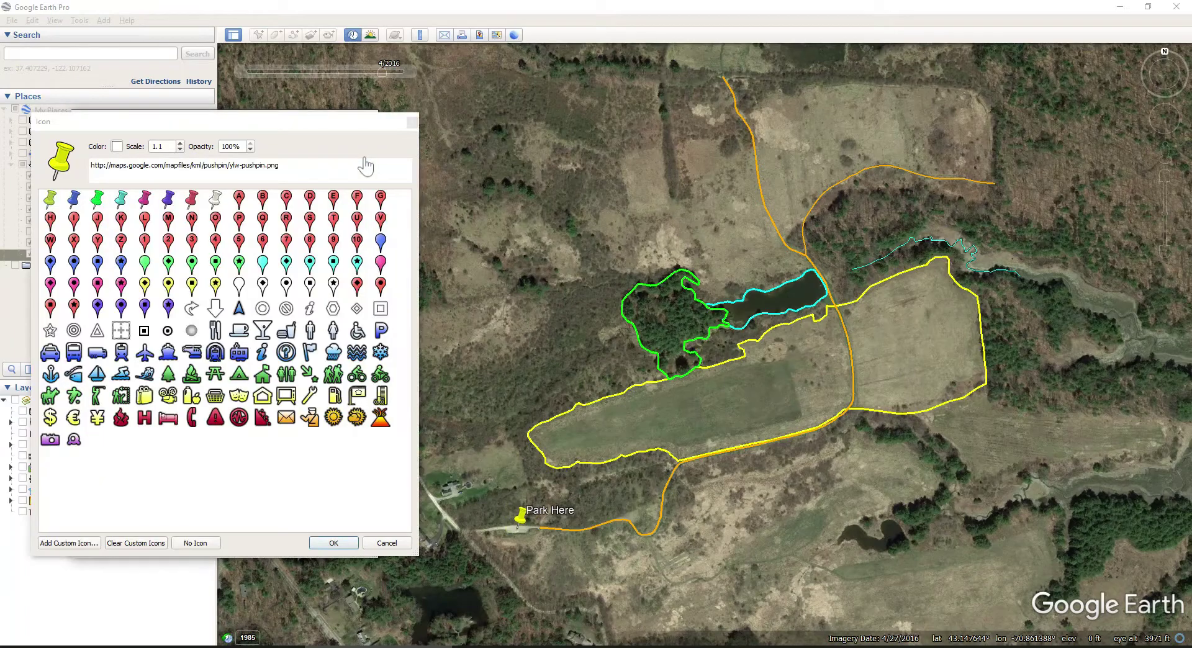
pyautogui.click(382, 332)
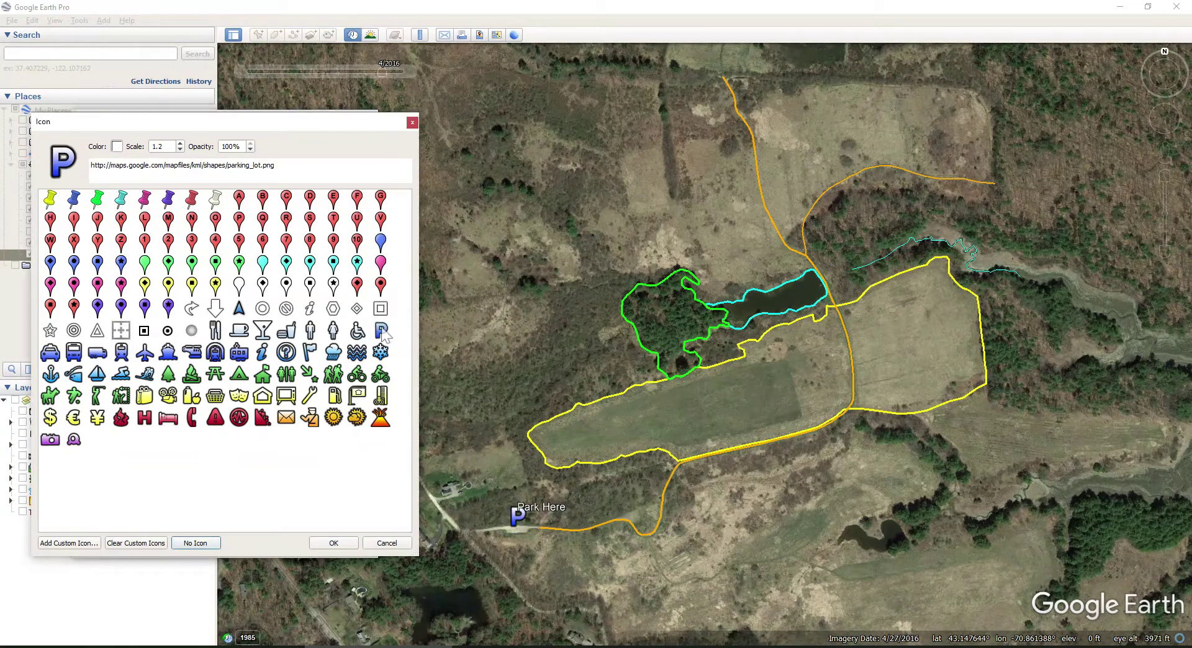
pyautogui.click(331, 543)
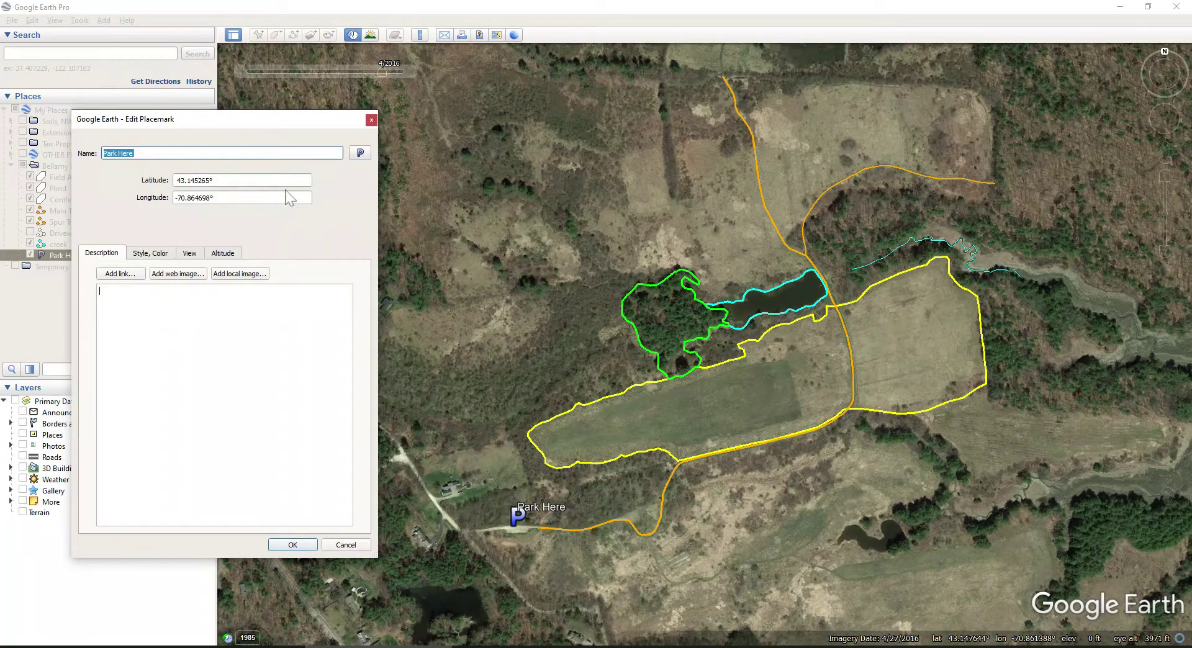
# Step: Change the Park Here placemark's icon to the placemark circle symbol and colour it yellow (#ffff00)
pyautogui.click(359, 152)
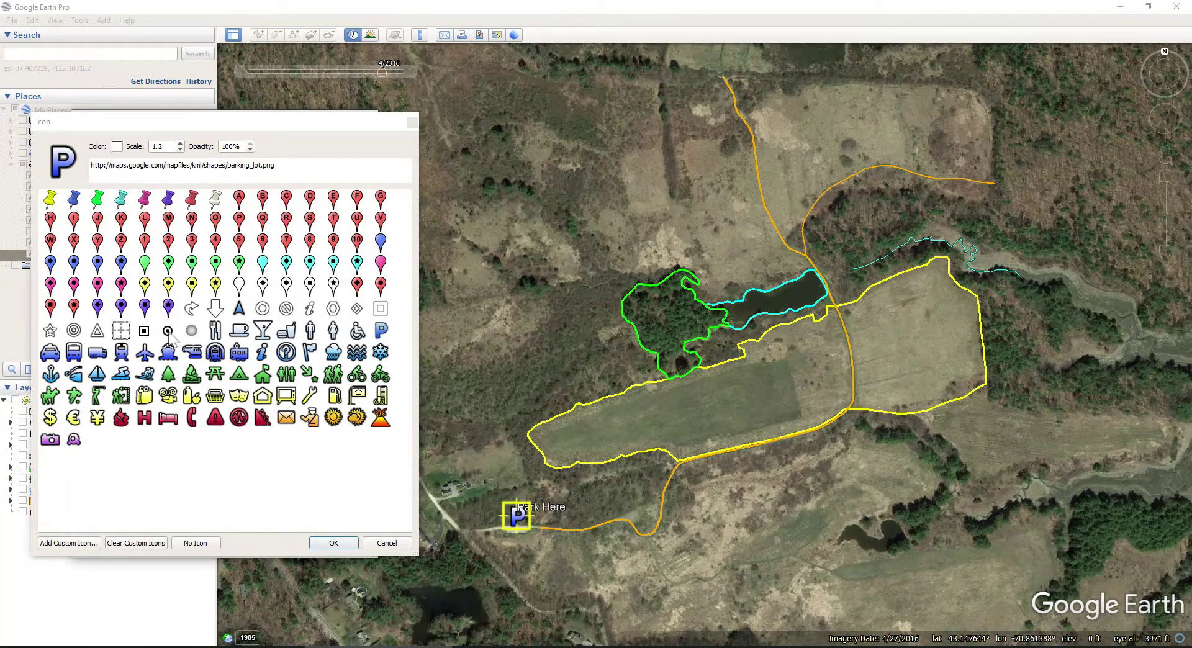
pyautogui.click(145, 333)
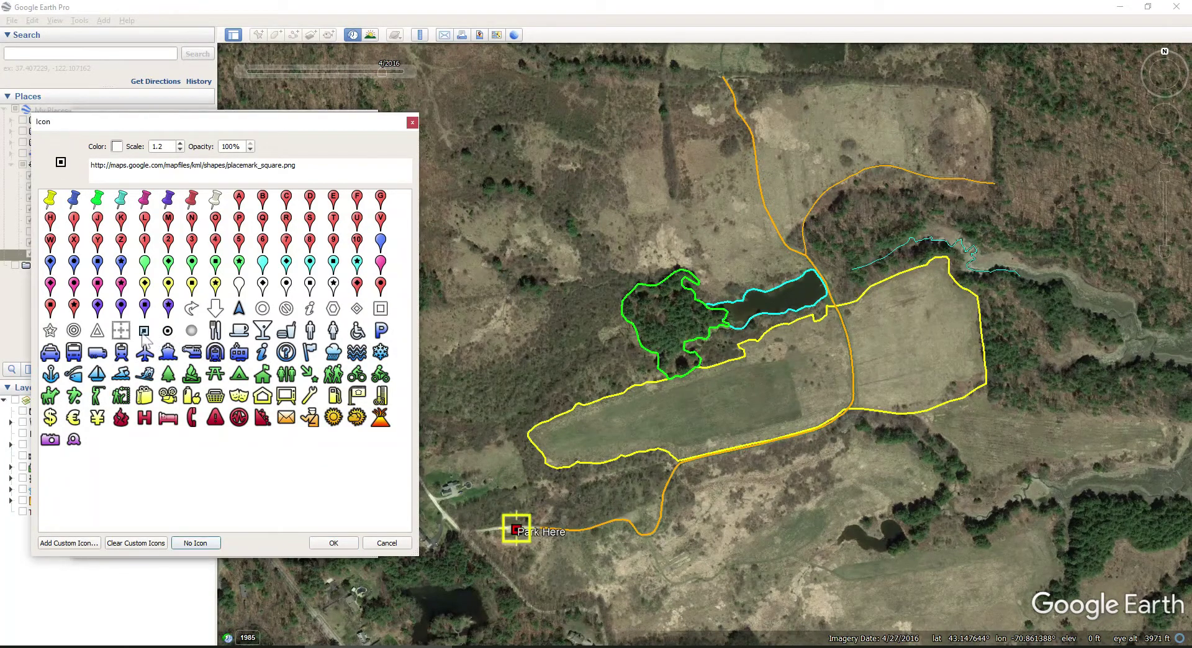
pyautogui.click(168, 332)
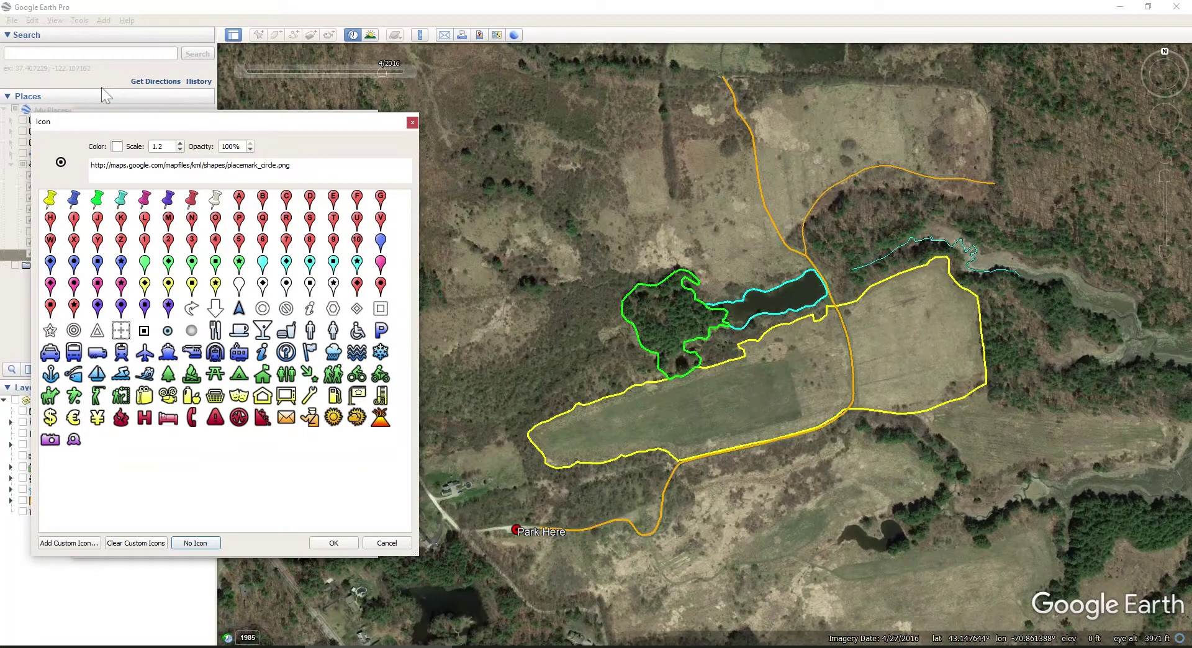
pyautogui.click(116, 147)
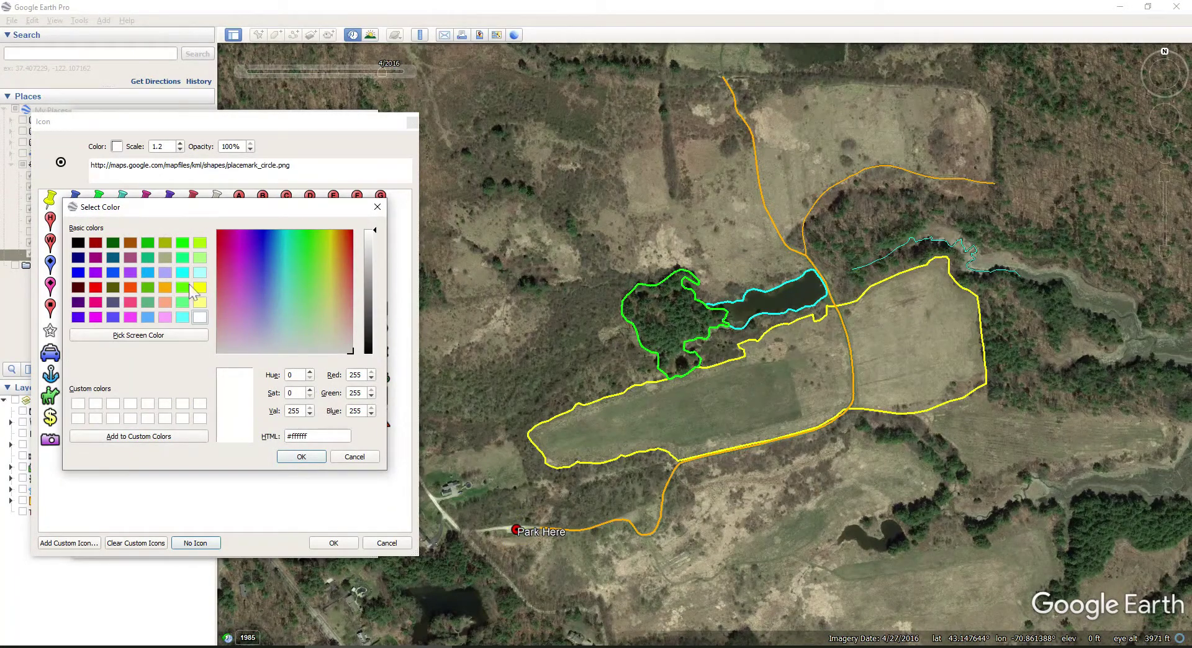
pyautogui.click(200, 290)
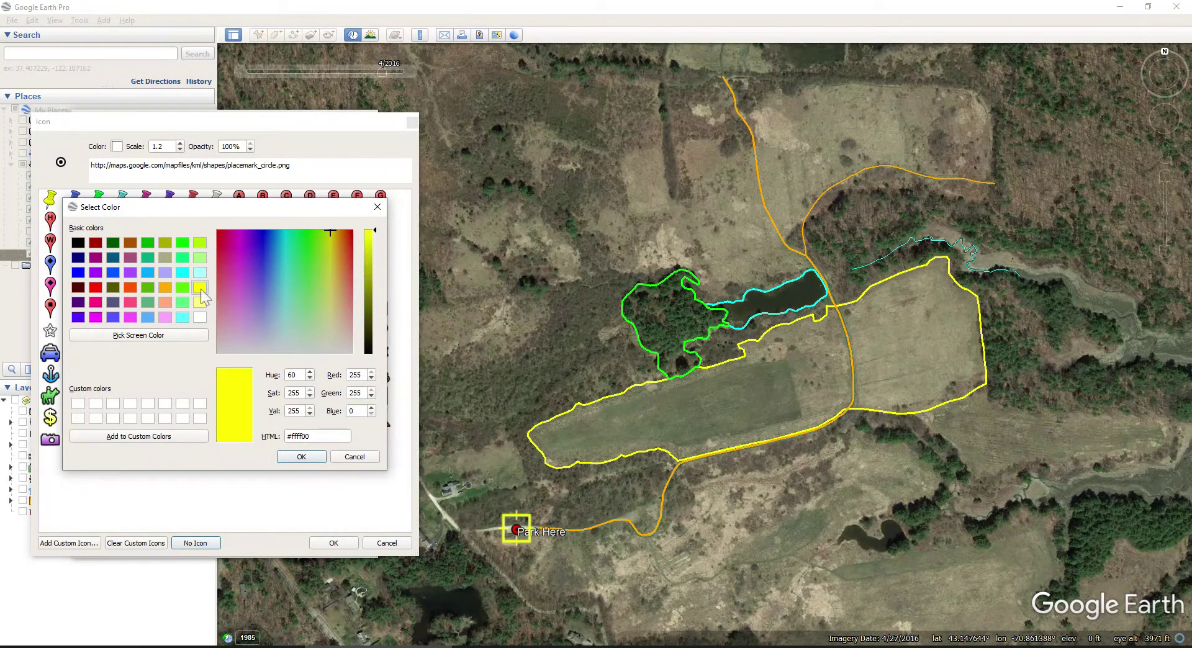
pyautogui.click(301, 457)
pyautogui.click(333, 544)
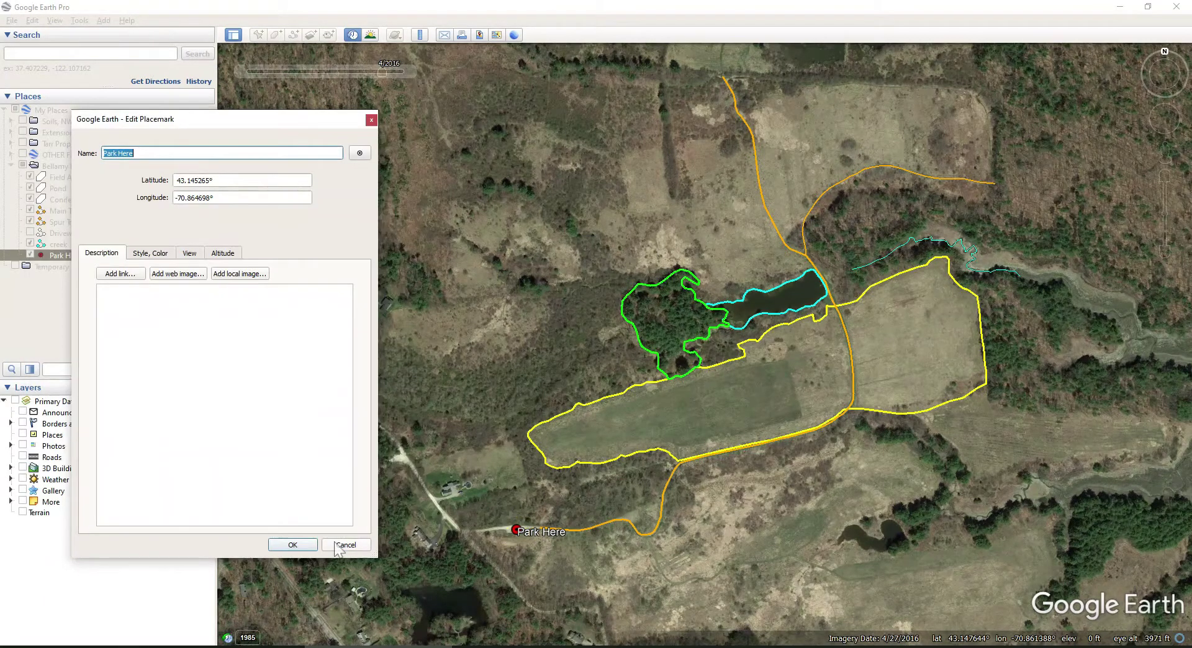
pyautogui.click(291, 545)
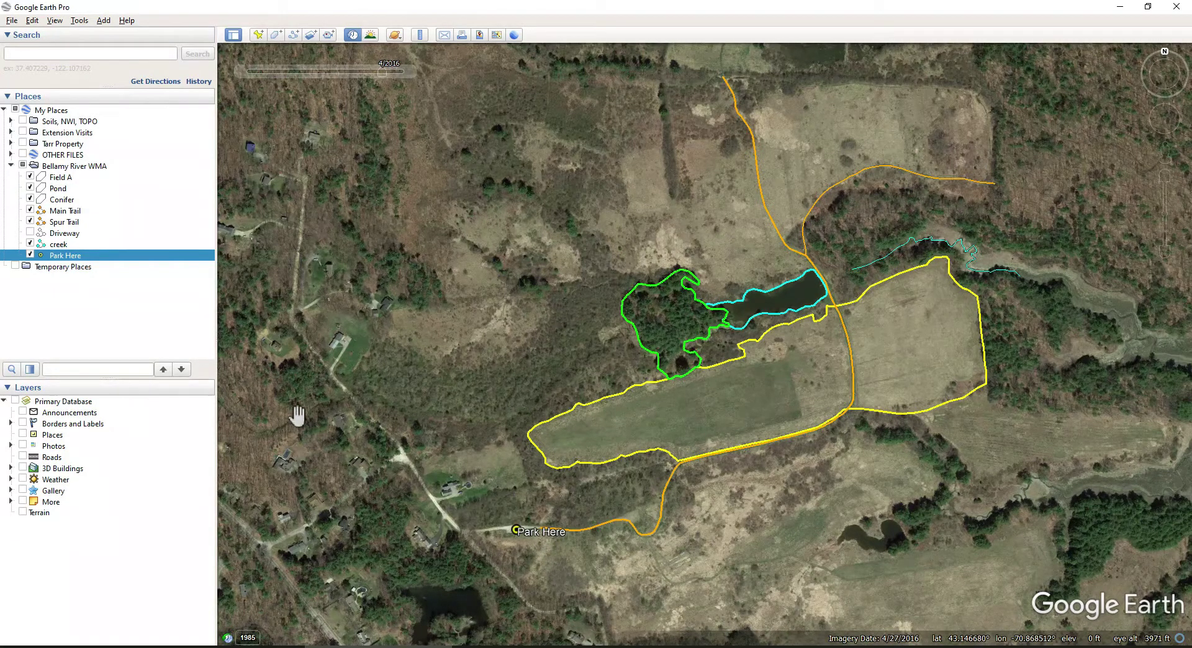
# Step: Set the Park Here placemark's label colour to yellow
pyautogui.click(528, 550)
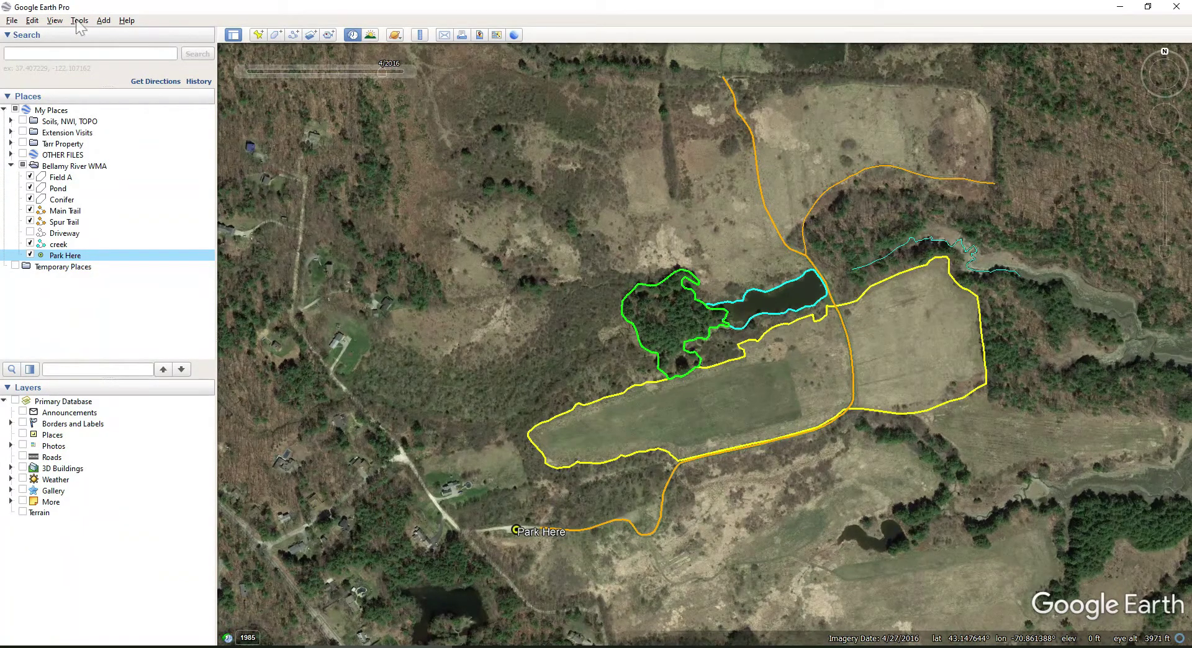
pyautogui.rightClick(64, 261)
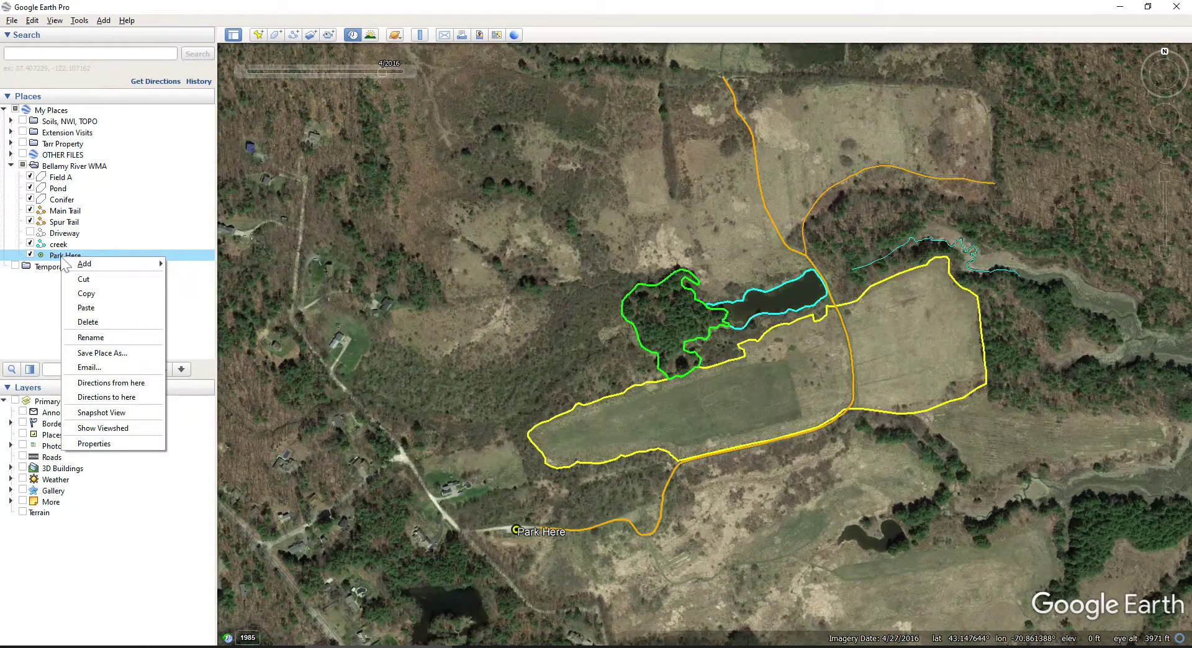
pyautogui.click(108, 444)
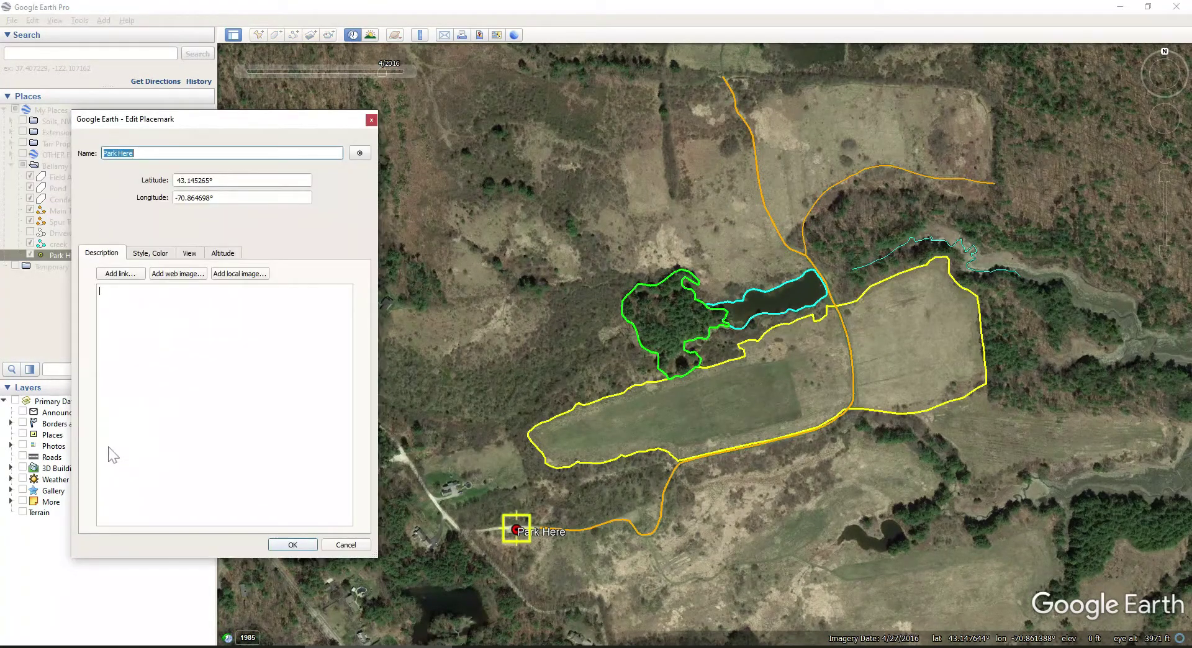
pyautogui.click(156, 252)
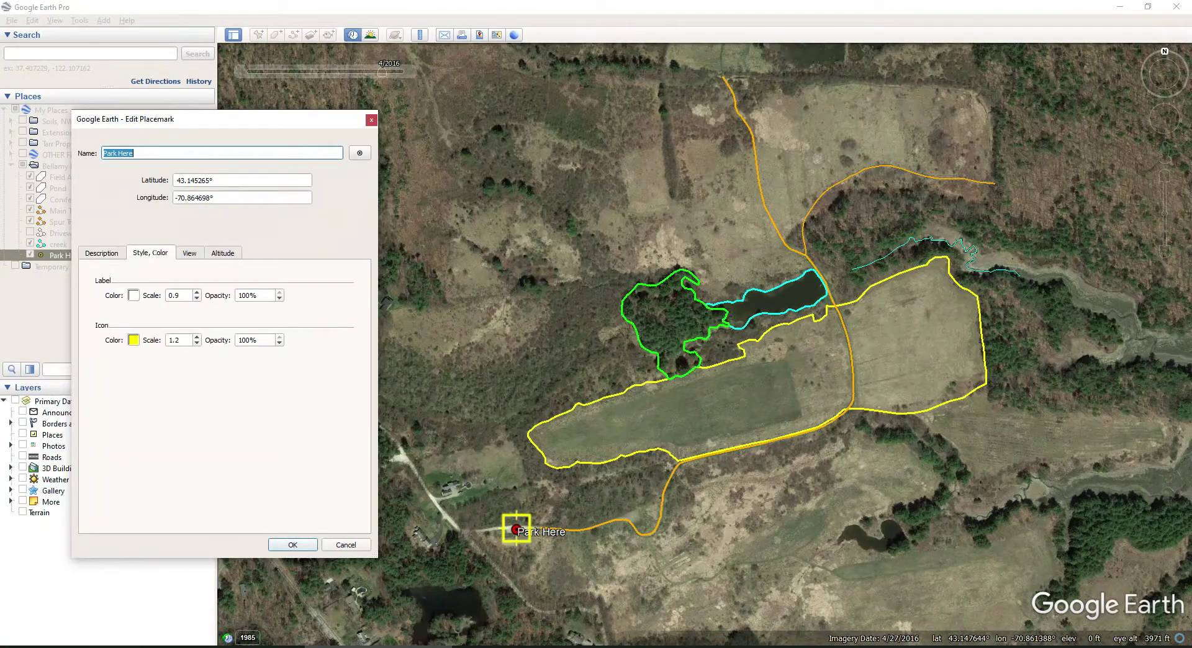
pyautogui.click(133, 294)
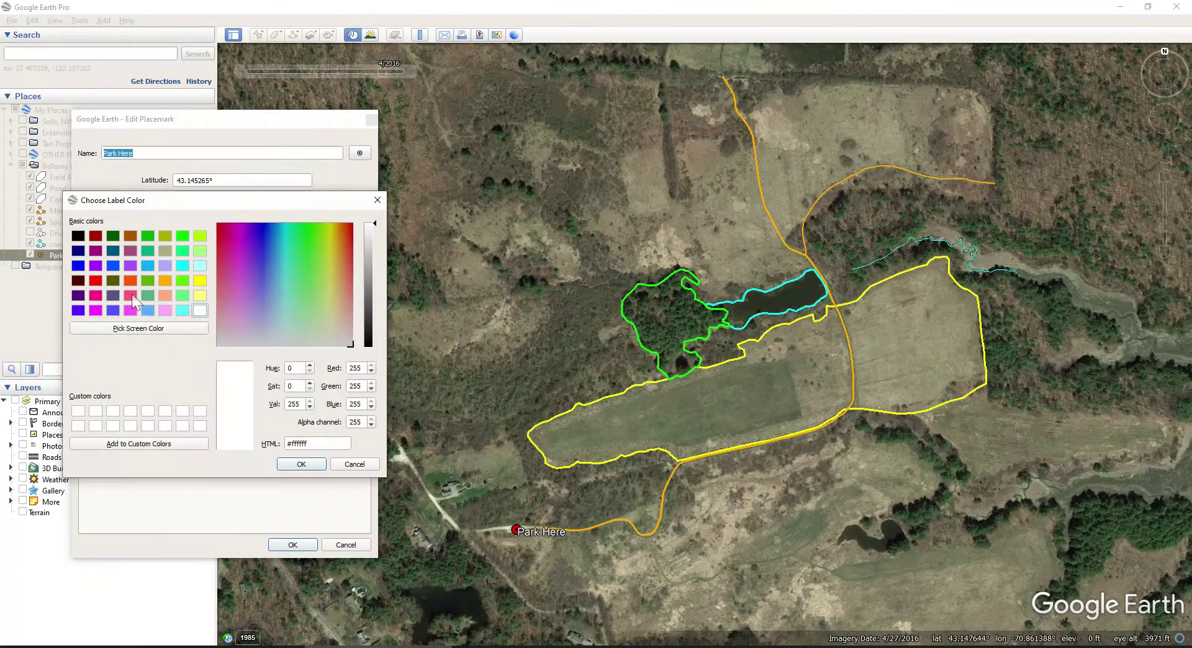
pyautogui.click(200, 282)
pyautogui.click(301, 464)
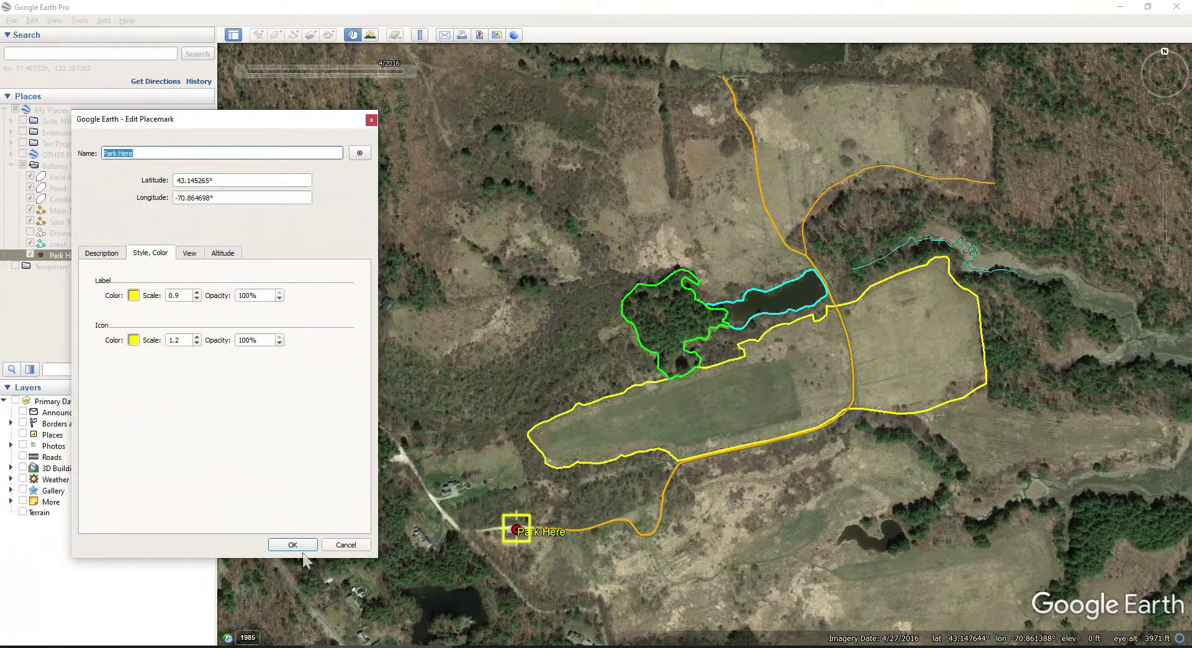
# Step: Set the Park Here placemark's label colour to white (#ffffff)
pyautogui.click(134, 296)
pyautogui.click(199, 310)
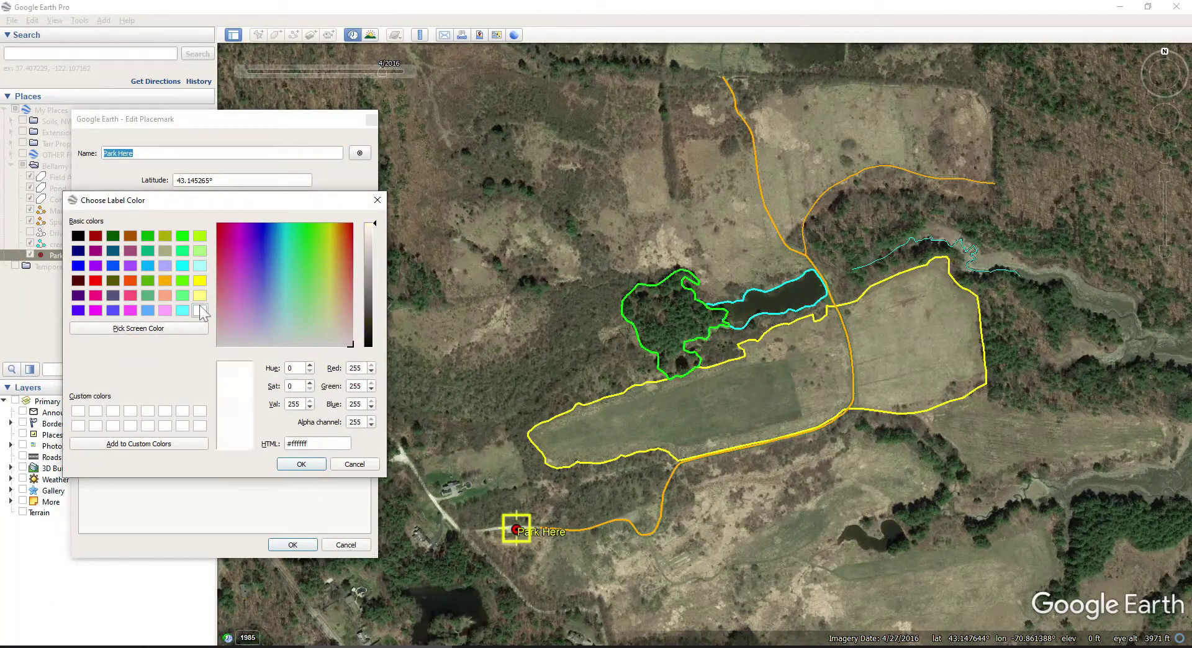
pyautogui.click(301, 463)
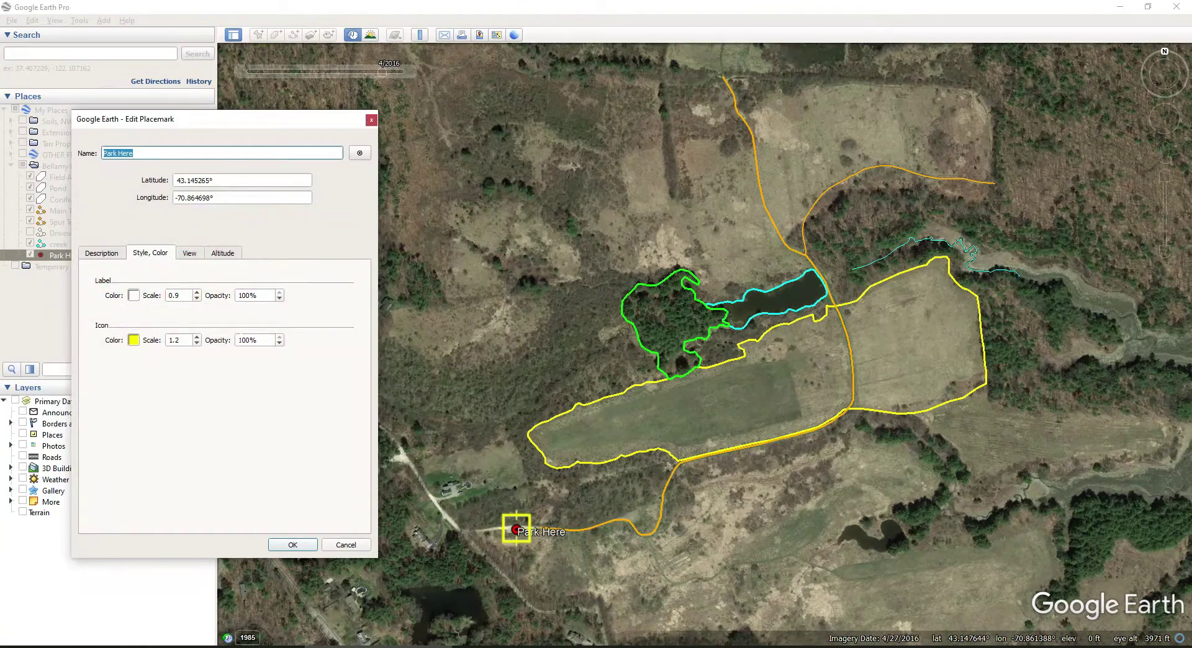
# Step: Set the Park Here label's scale to 1.2 and save the placemark
pyautogui.click(197, 292)
pyautogui.click(196, 292)
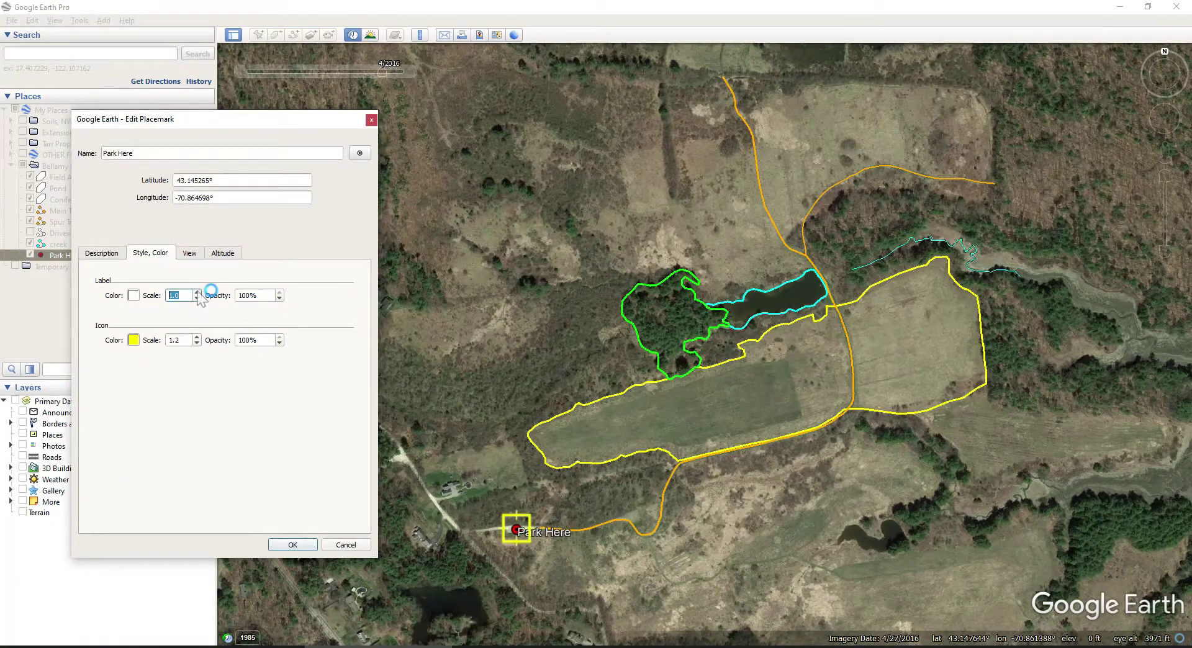
pyautogui.click(196, 292)
pyautogui.click(196, 292)
pyautogui.click(196, 292)
pyautogui.click(196, 292)
pyautogui.click(197, 292)
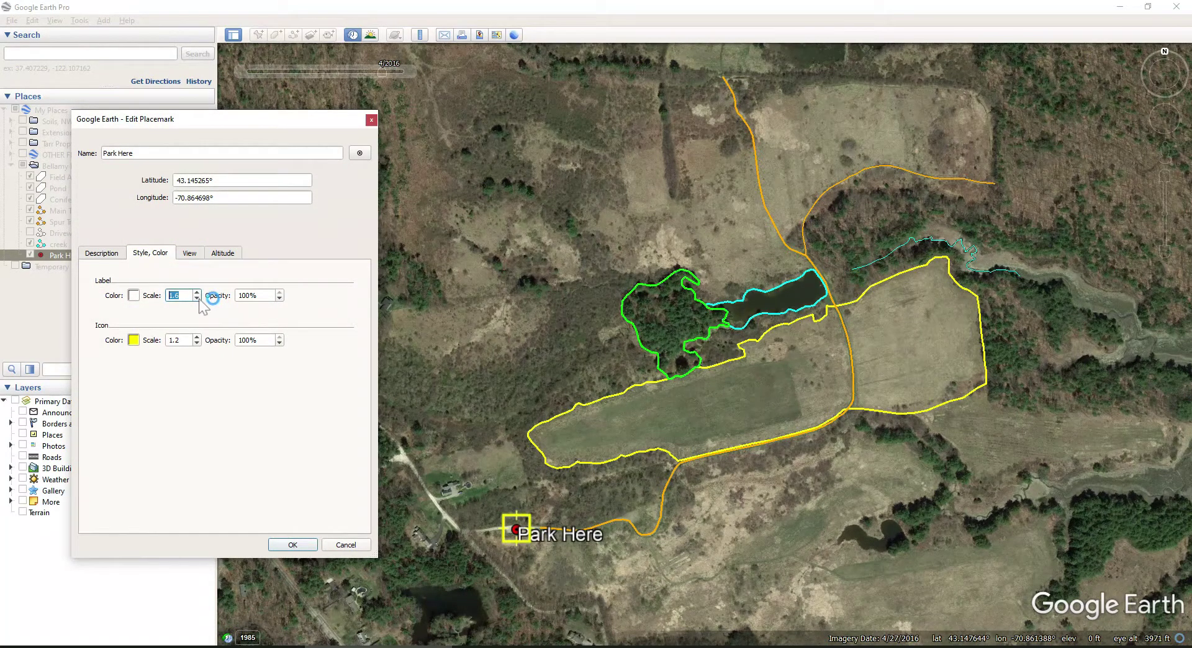
pyautogui.click(197, 299)
pyautogui.click(196, 298)
pyautogui.click(197, 298)
pyautogui.click(197, 299)
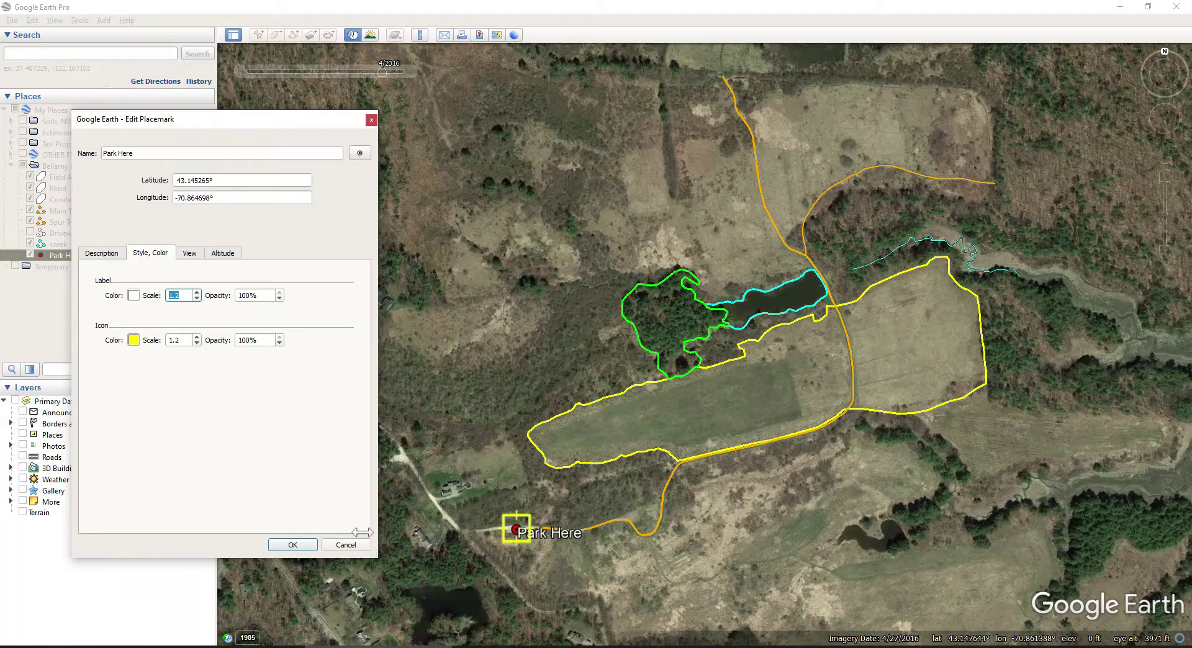
pyautogui.click(301, 545)
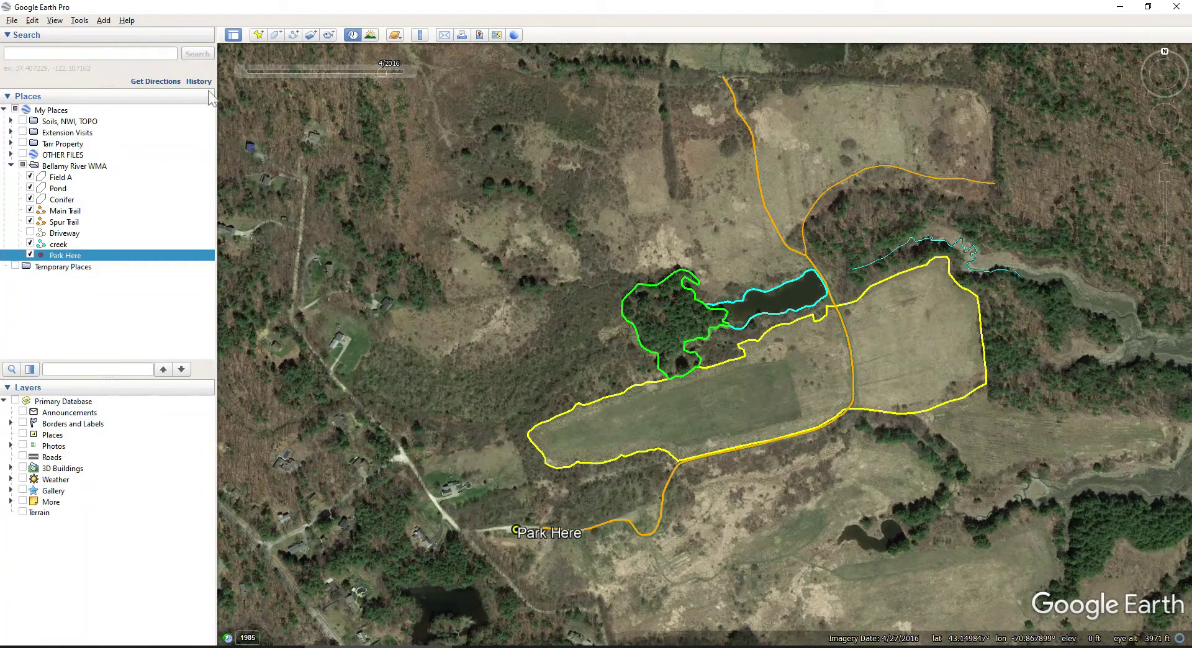
# Step: Change the 3D view's label font to Arial Black in the program options and apply it
pyautogui.click(78, 20)
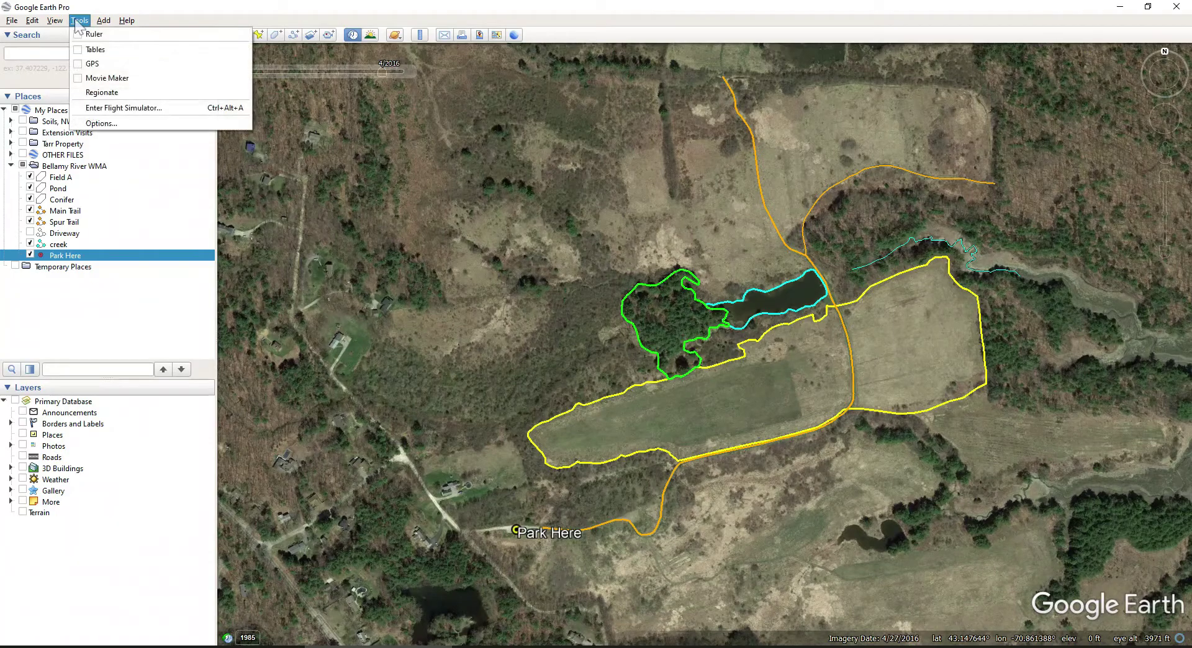
pyautogui.click(101, 124)
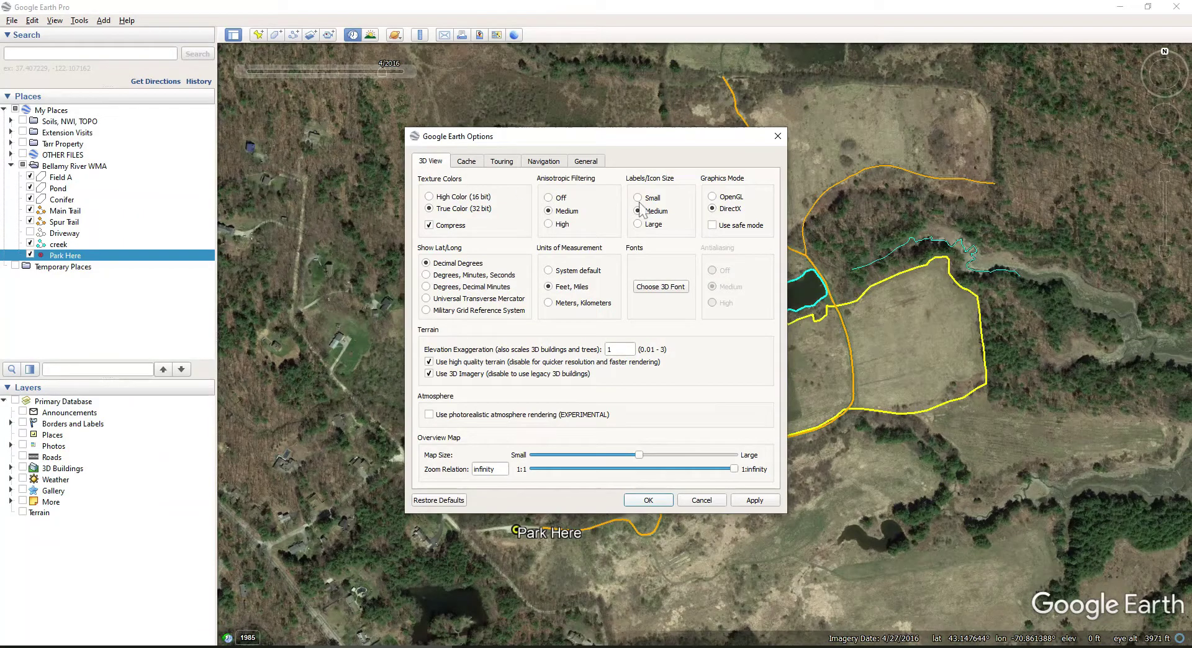
pyautogui.click(659, 290)
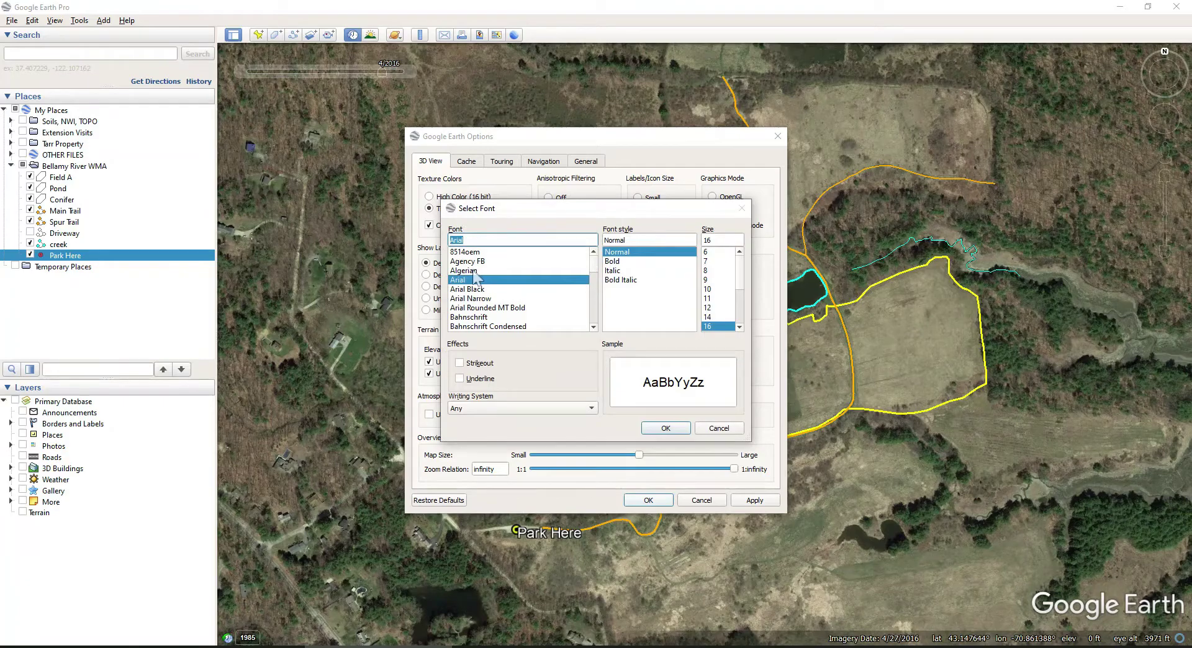
pyautogui.click(467, 290)
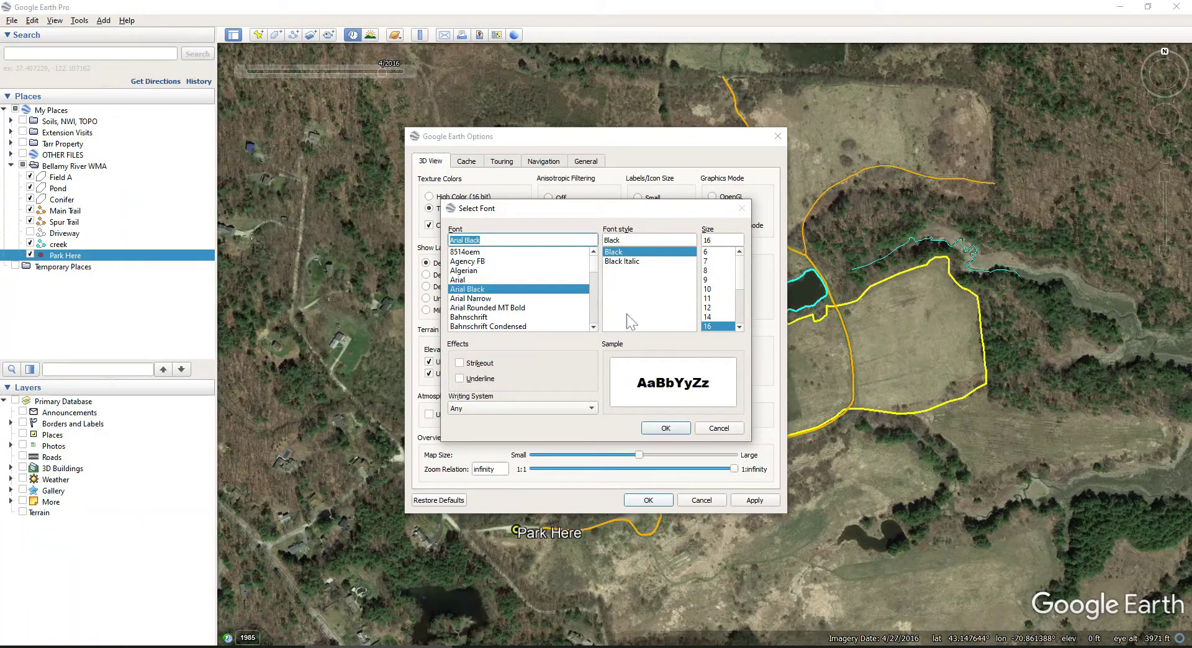
pyautogui.click(665, 428)
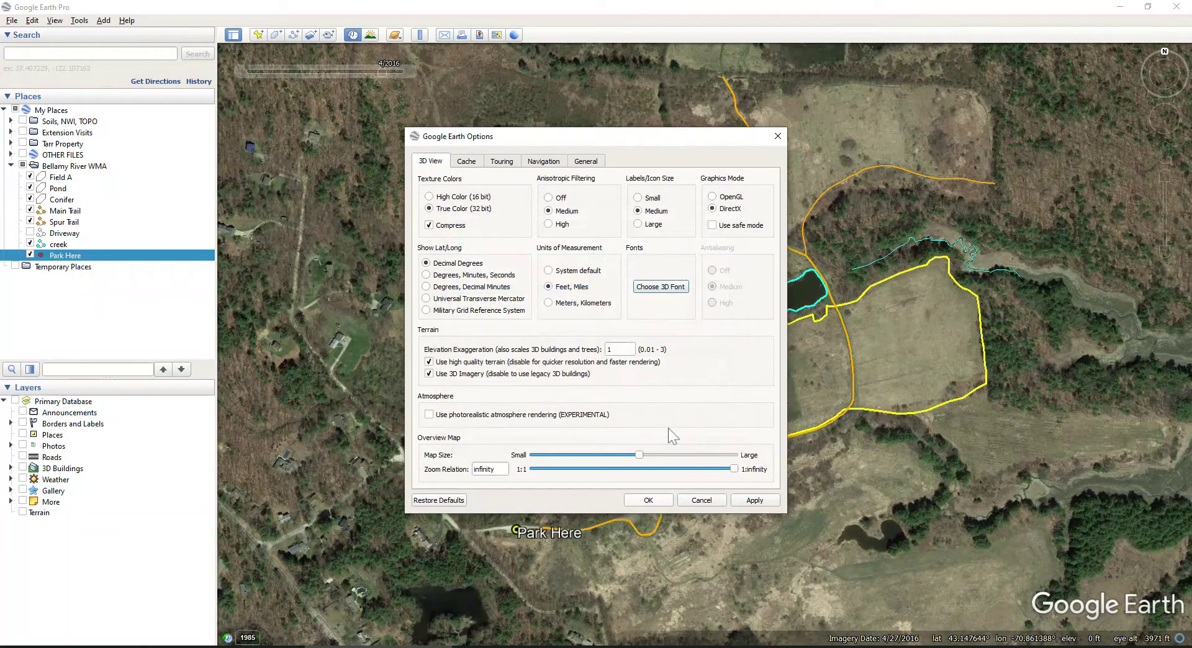
pyautogui.click(742, 500)
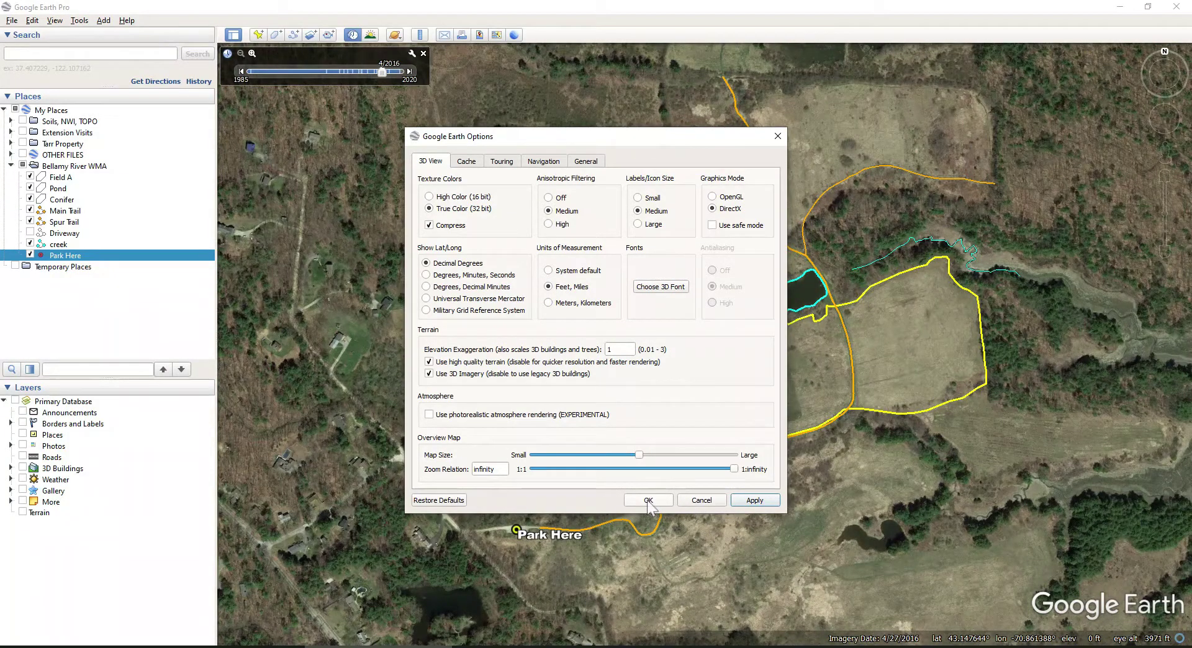
# Step: Set the 3D view's label font back to Arial and save the options
pyautogui.click(663, 288)
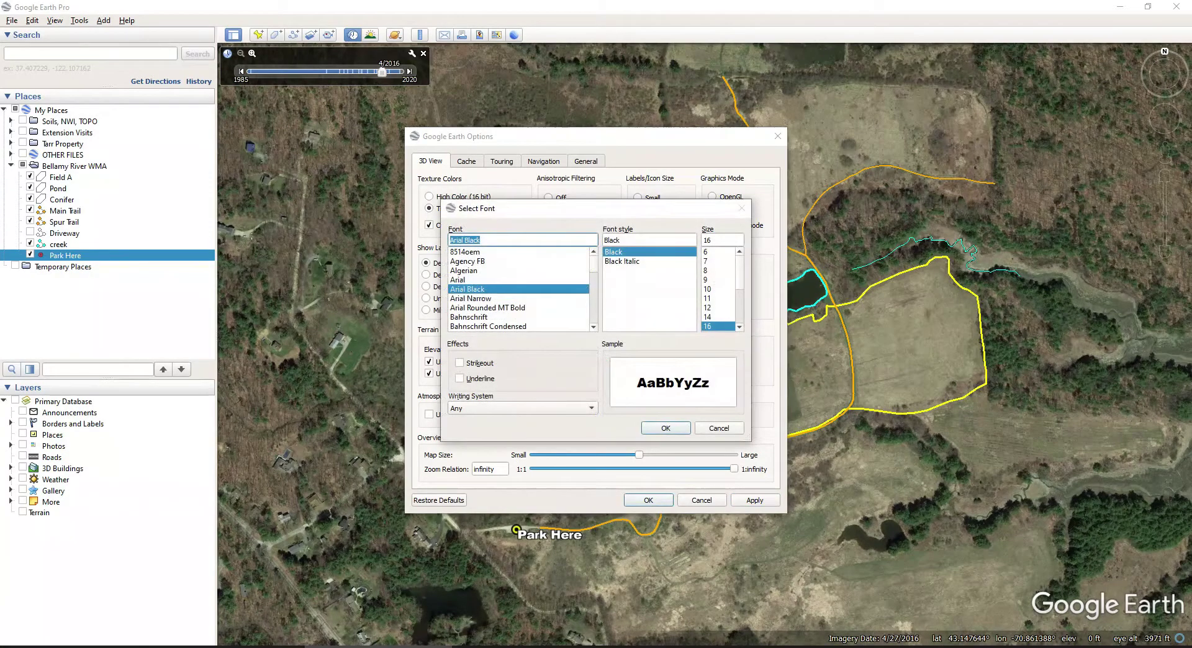
pyautogui.click(460, 279)
pyautogui.click(665, 427)
pyautogui.click(659, 502)
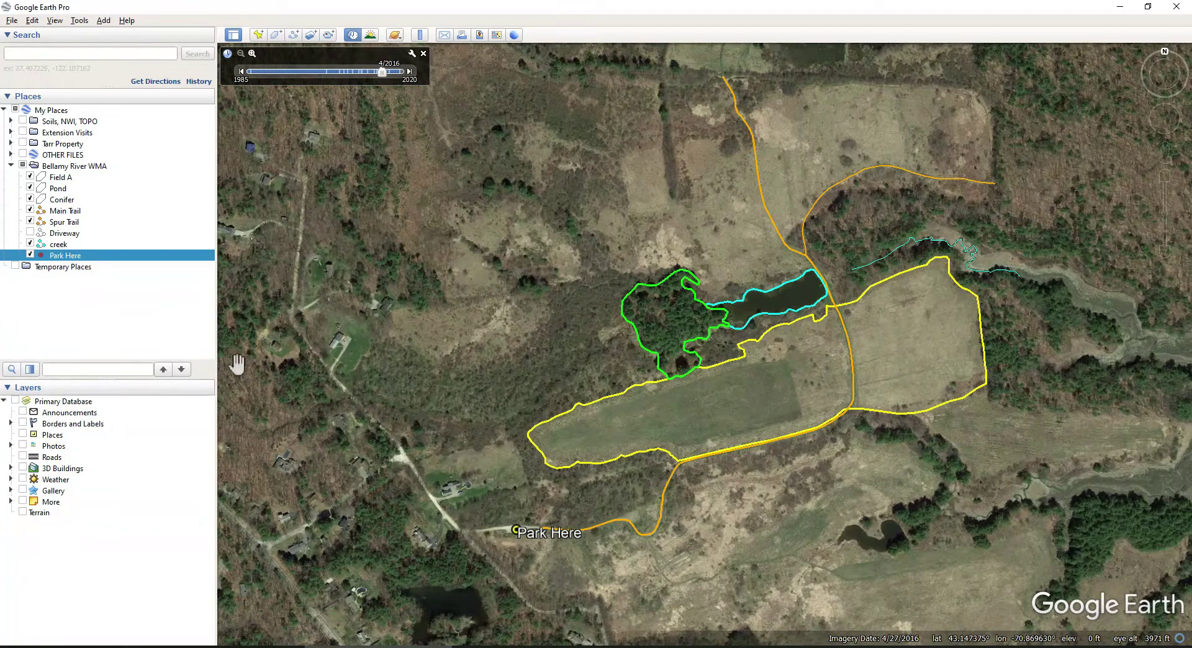
# Step: Add leading spaces to the Park Here placemark's name to move its label away from the icon, and save it
pyautogui.rightClick(73, 251)
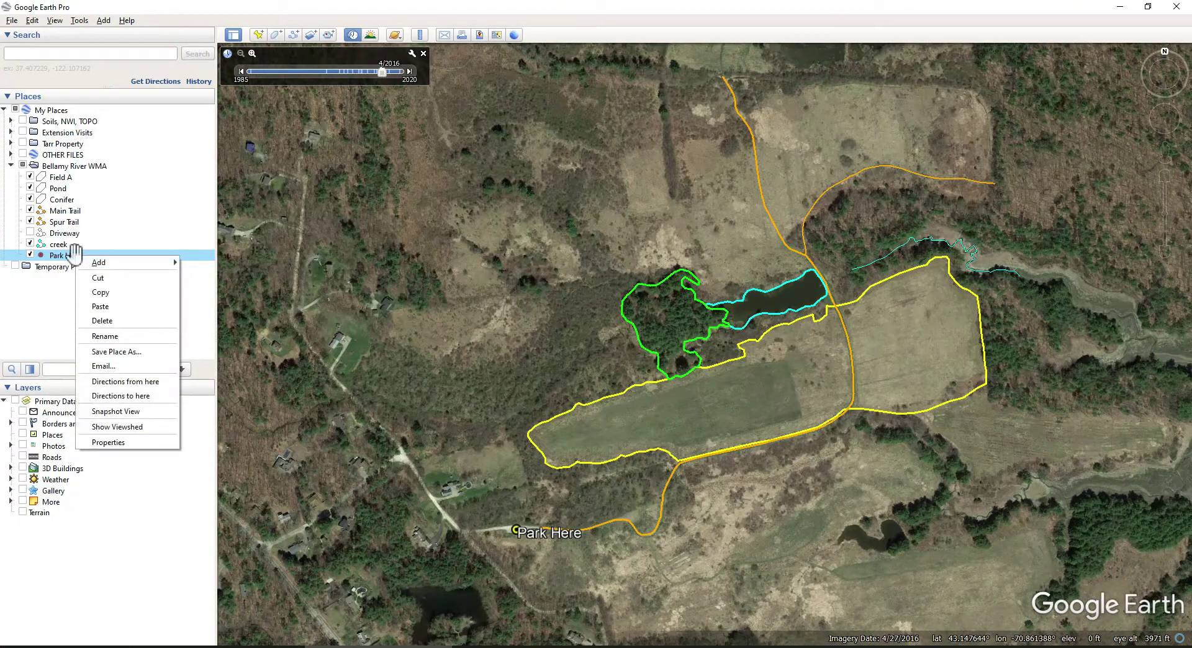
pyautogui.click(126, 443)
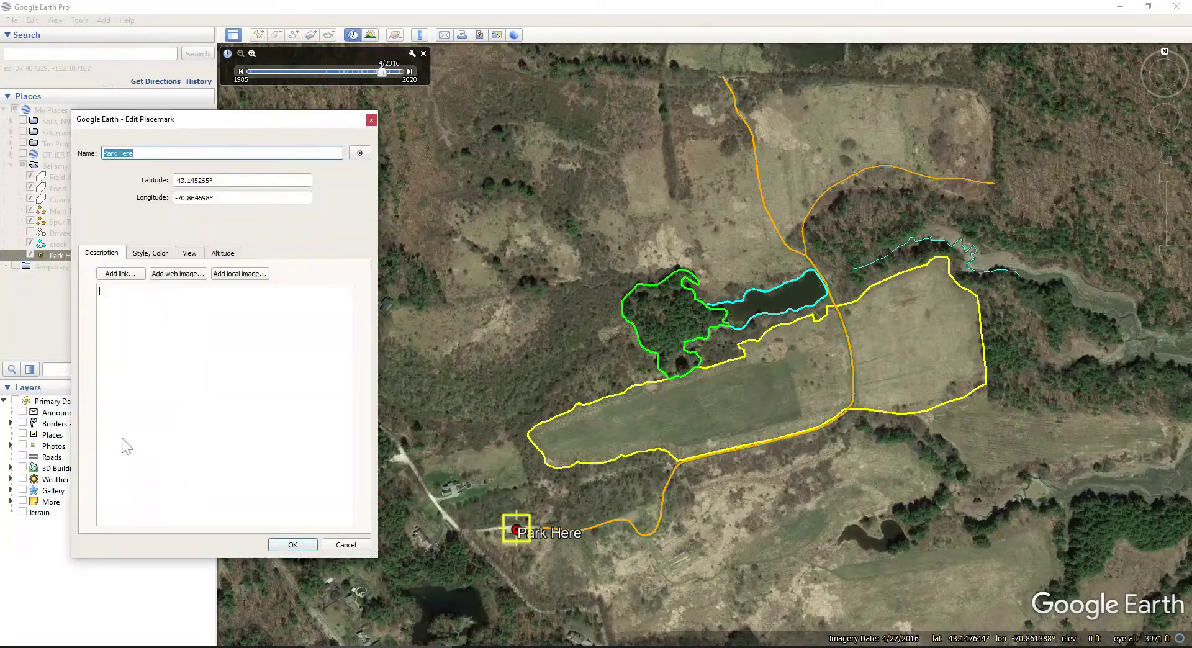
pyautogui.click(121, 288)
pyautogui.click(105, 154)
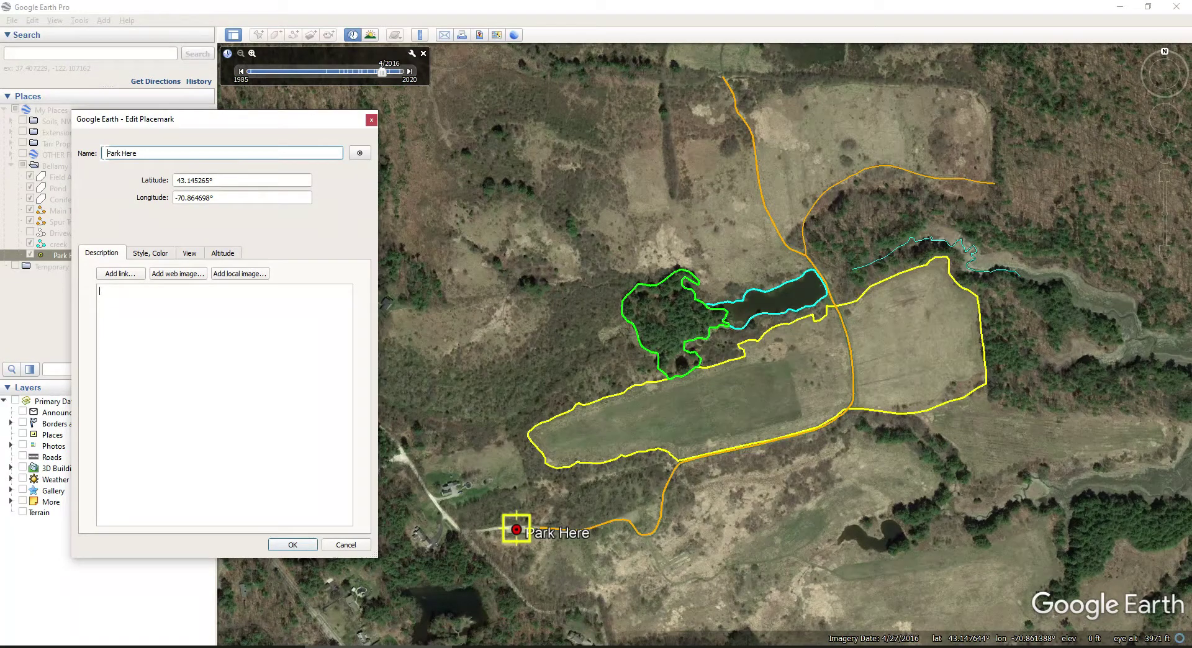
pyautogui.press('BackSpace')
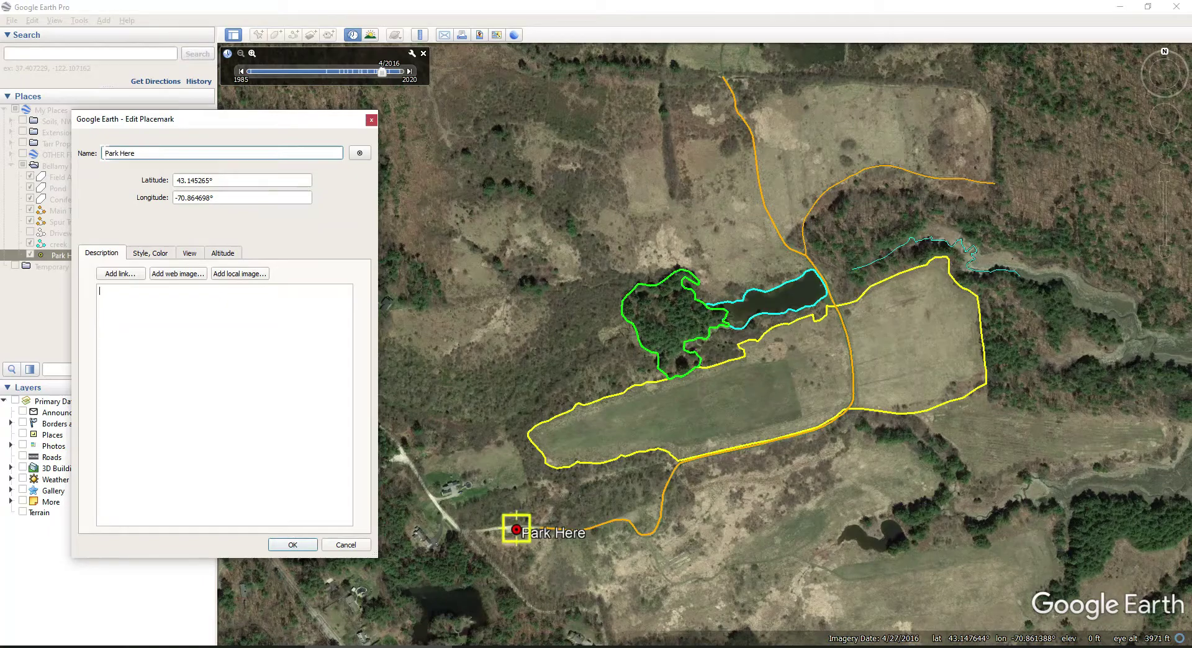
pyautogui.click(99, 291)
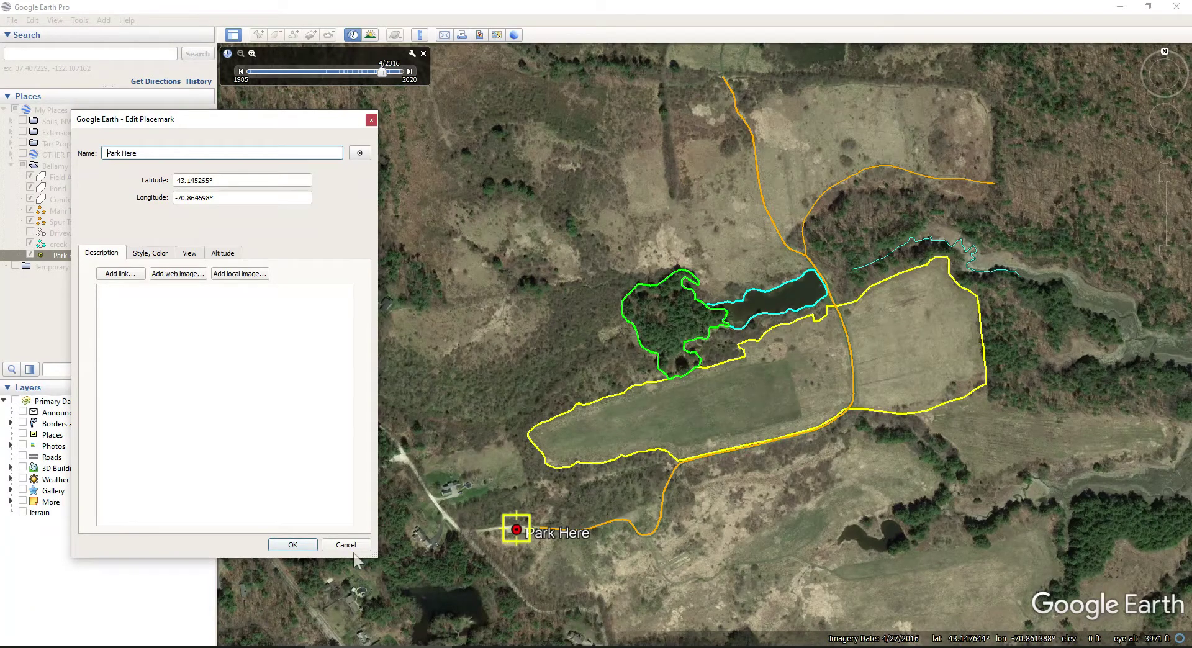
pyautogui.press('Return')
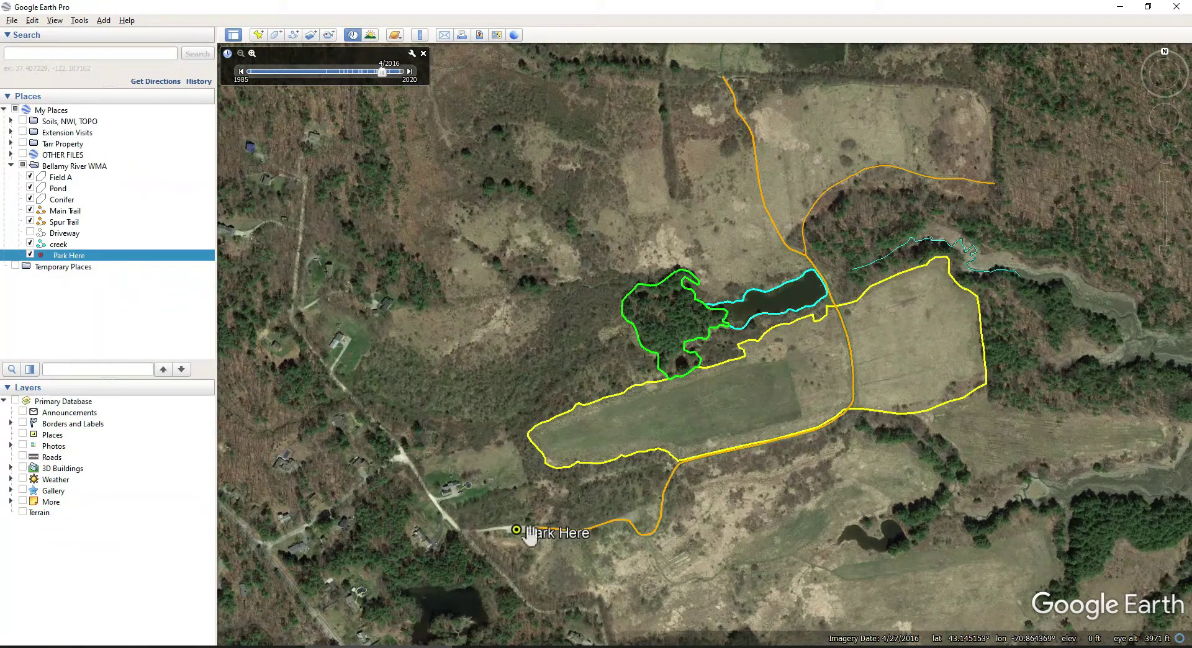
# Step: Change the Park Here placemark's icon to the yellow pushpin at a scale of 0.9
pyautogui.rightClick(72, 256)
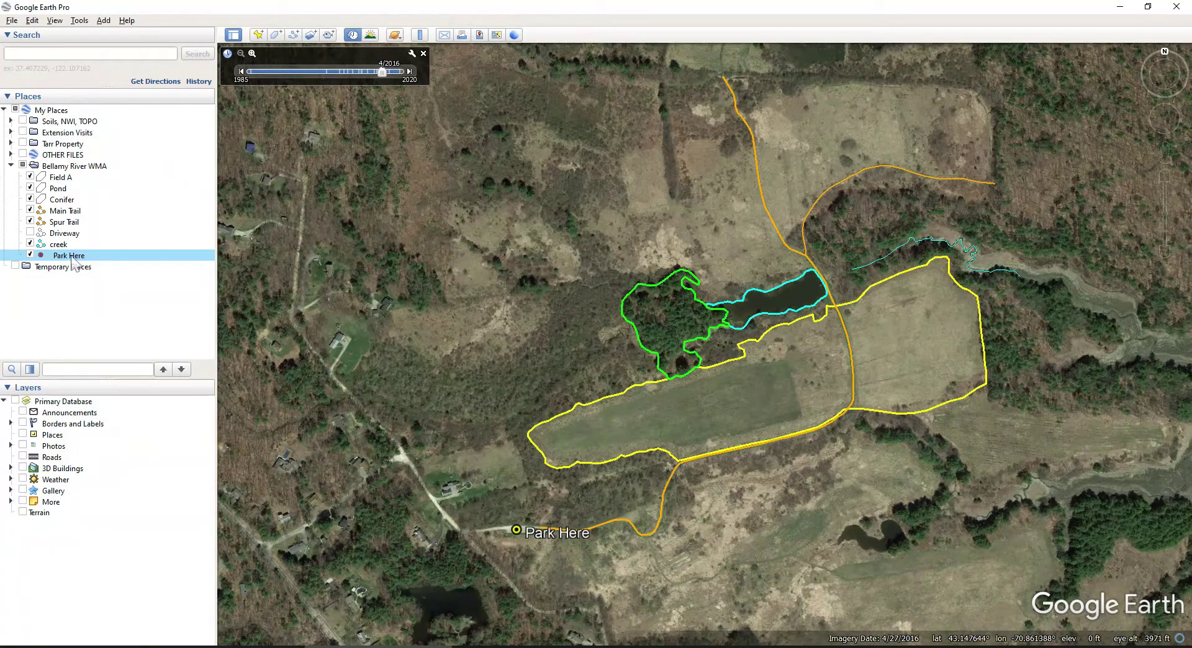
pyautogui.click(133, 444)
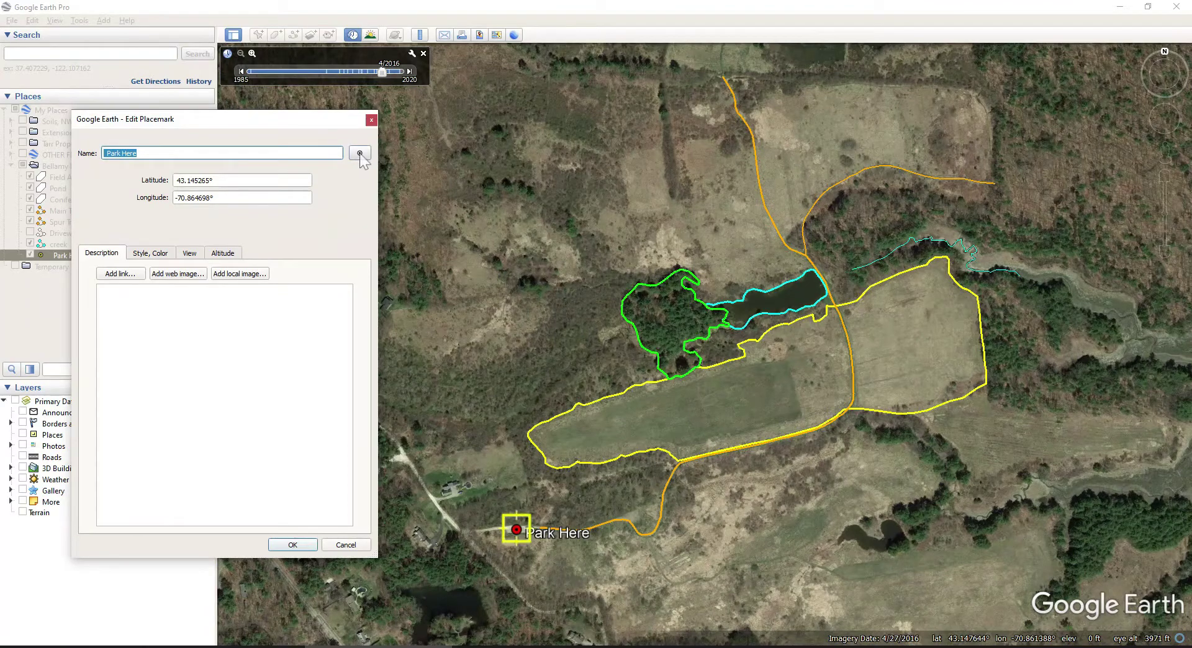
pyautogui.click(359, 153)
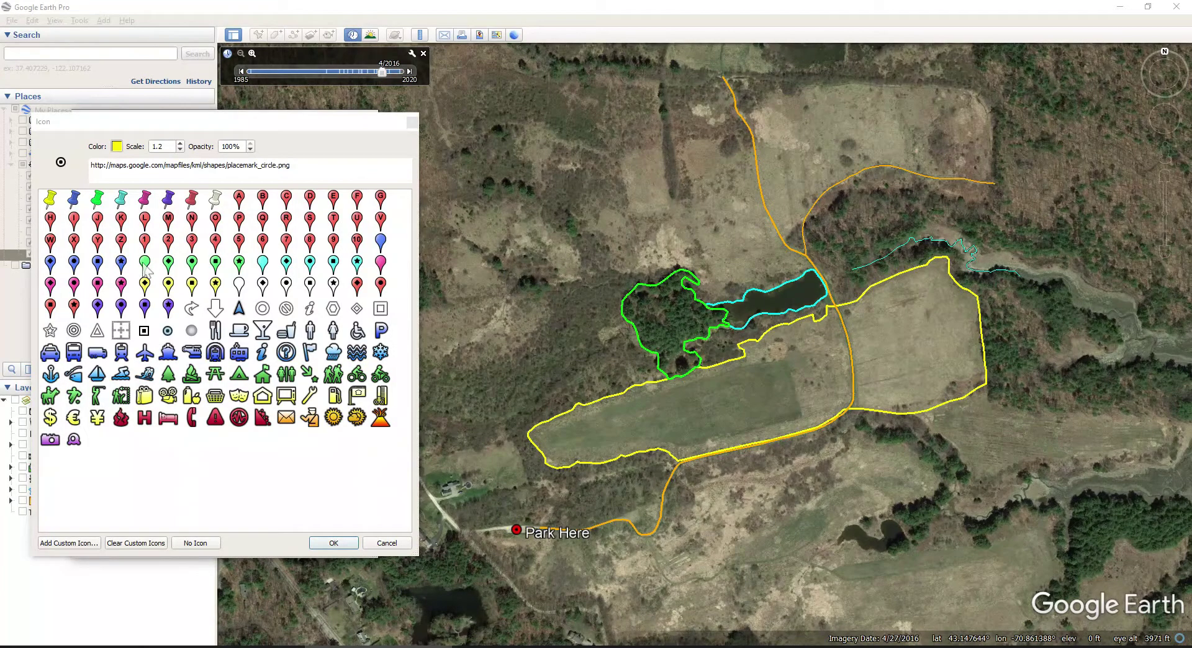
pyautogui.click(50, 200)
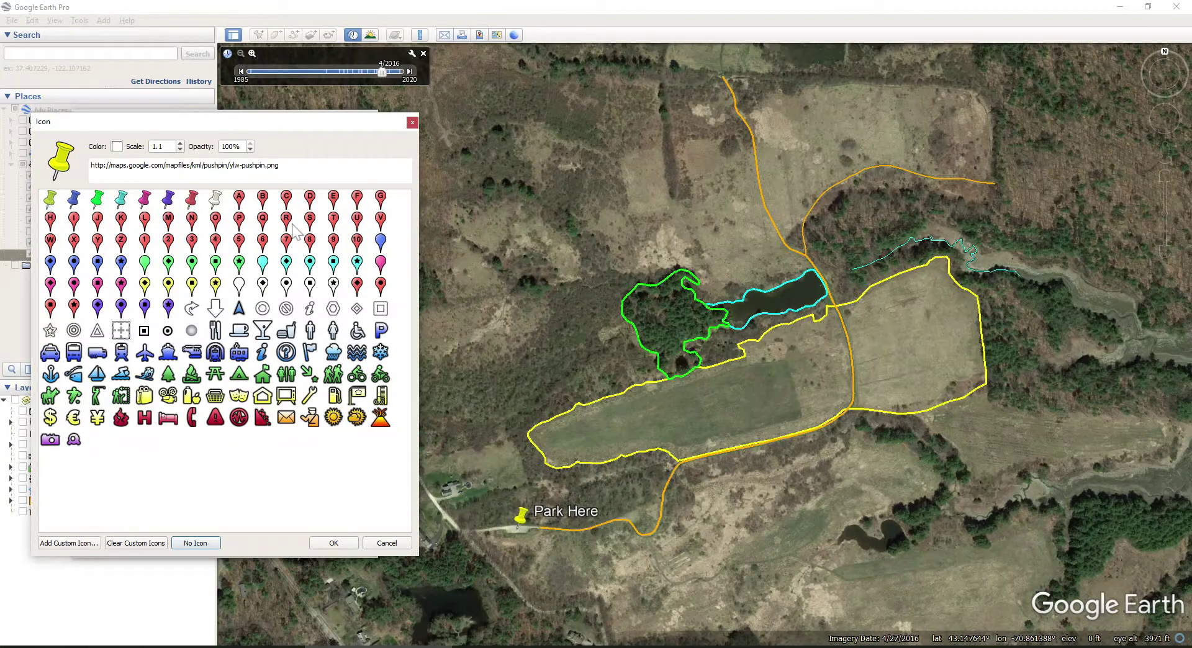
pyautogui.click(180, 150)
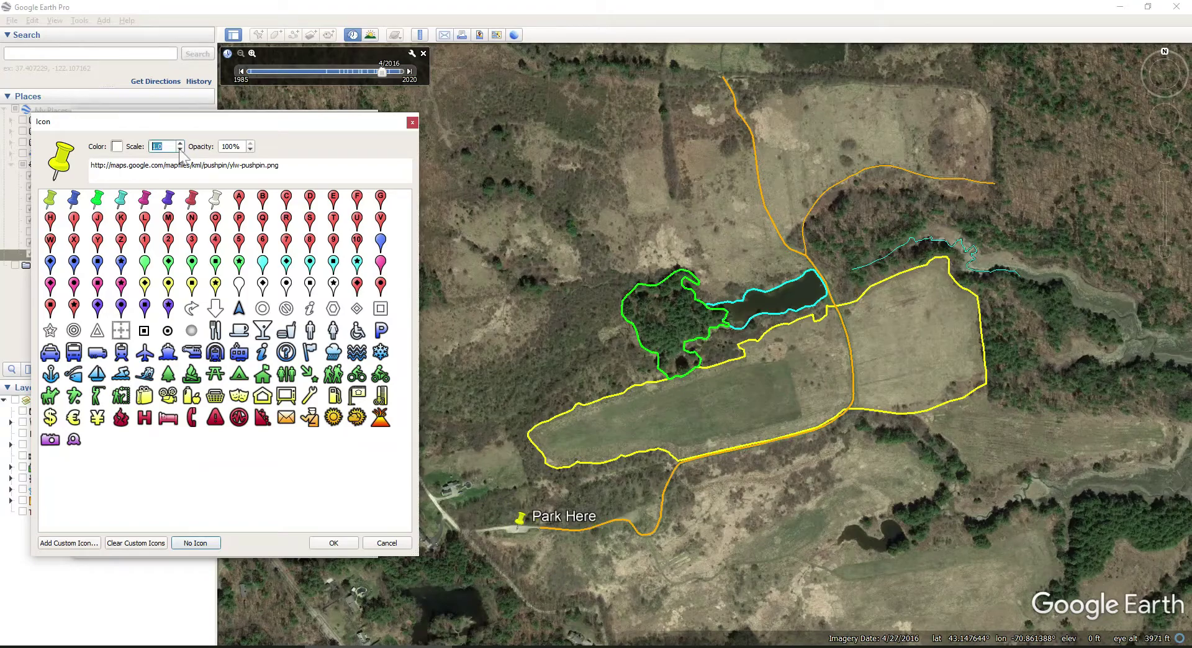
pyautogui.click(180, 149)
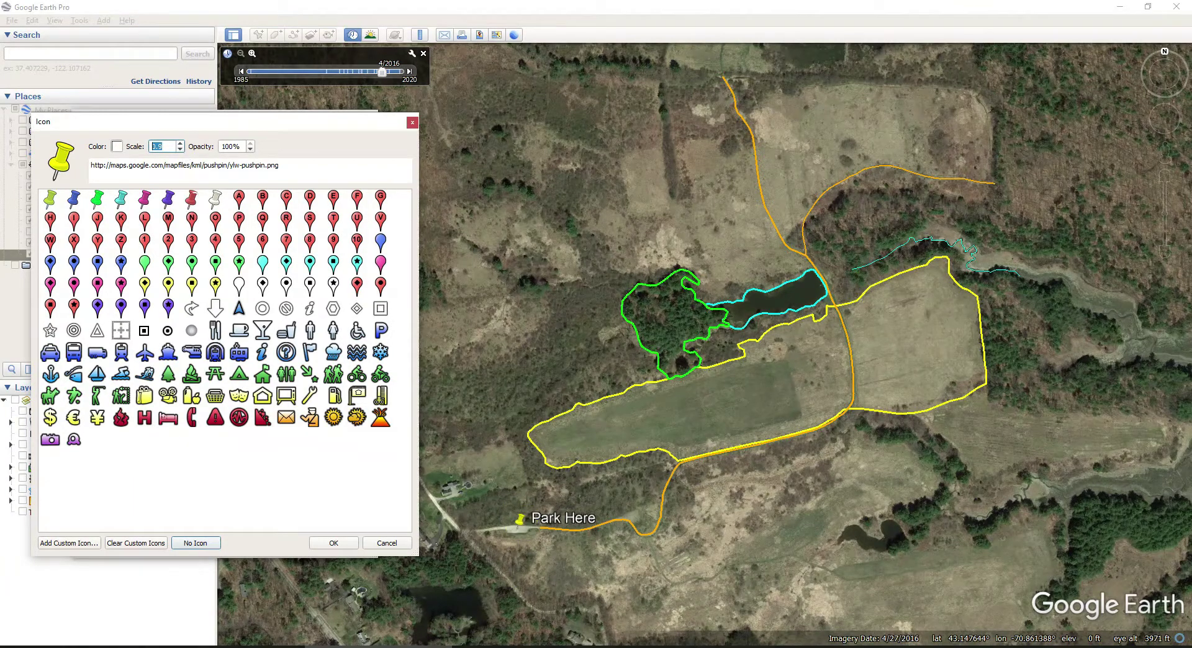
pyautogui.click(345, 544)
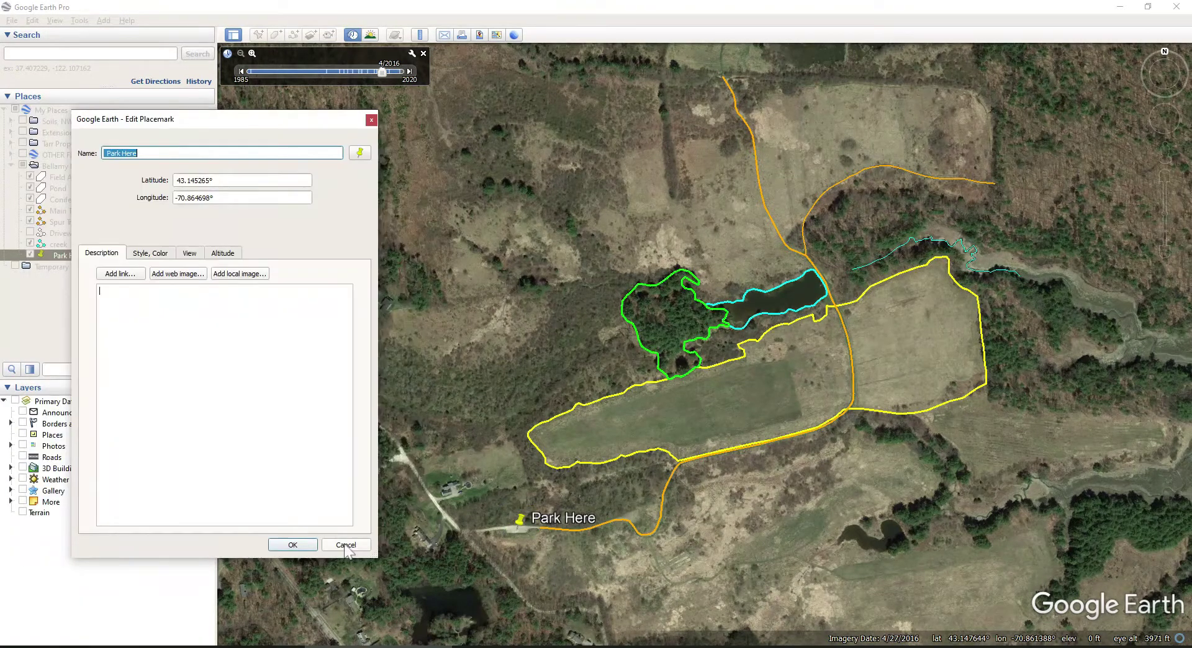
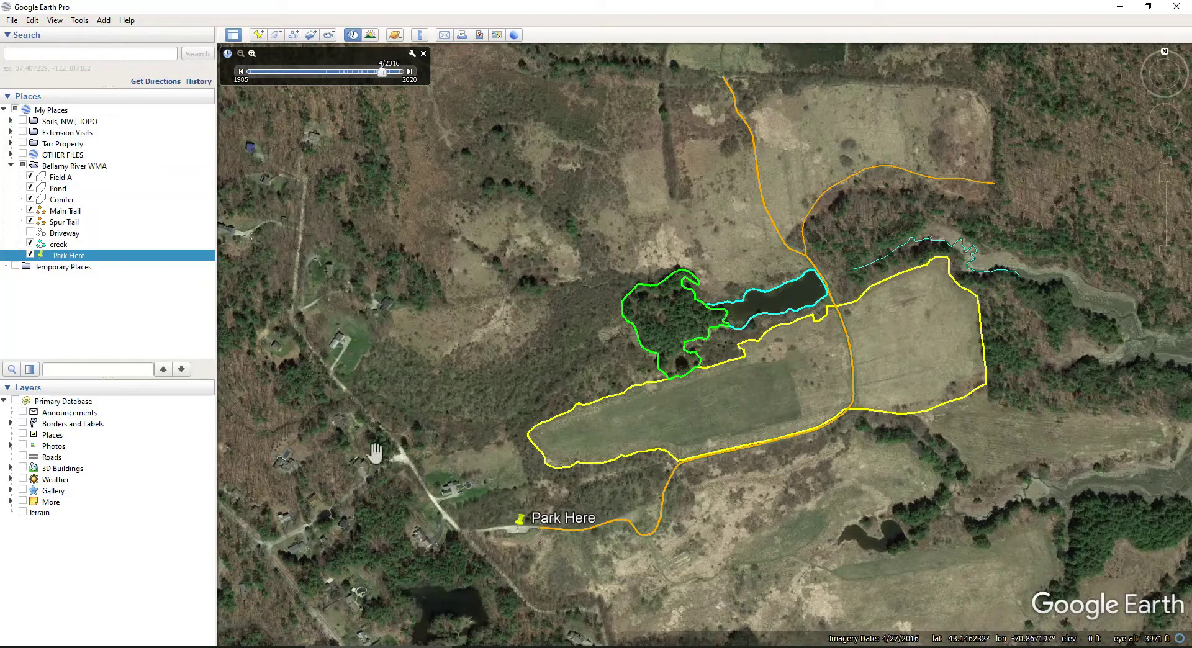
# Step: Copy the Park Here placemark's latitude into its description without the degree sign, followed by a comma (43.145265,)
pyautogui.rightClick(84, 262)
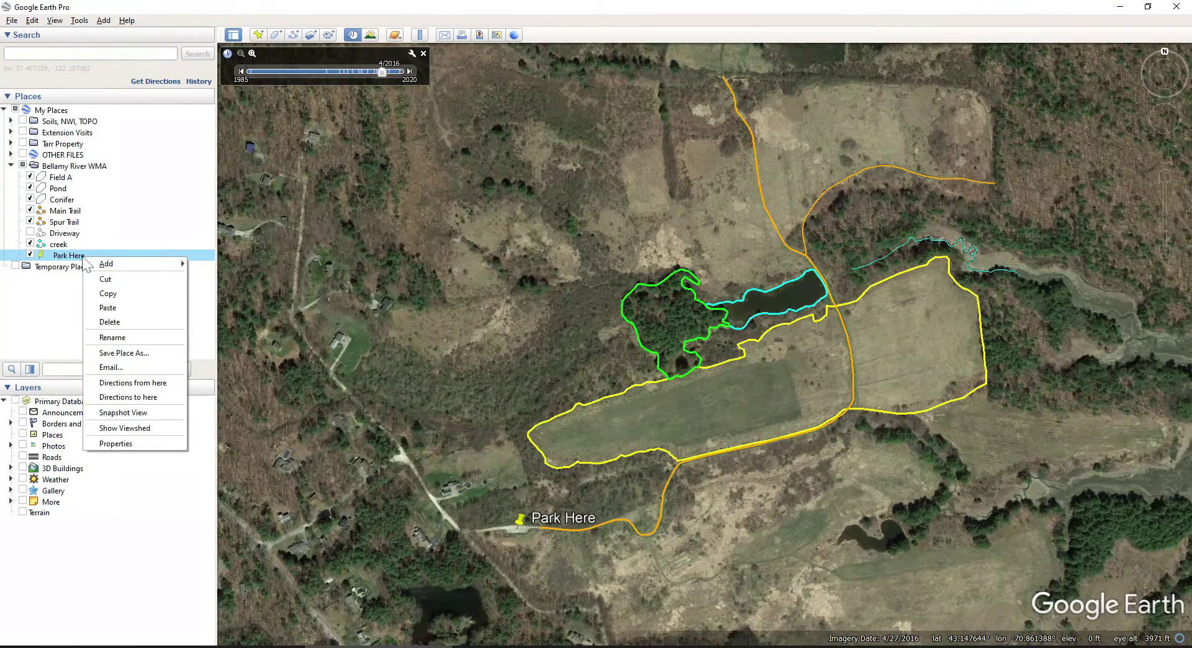
pyautogui.click(132, 444)
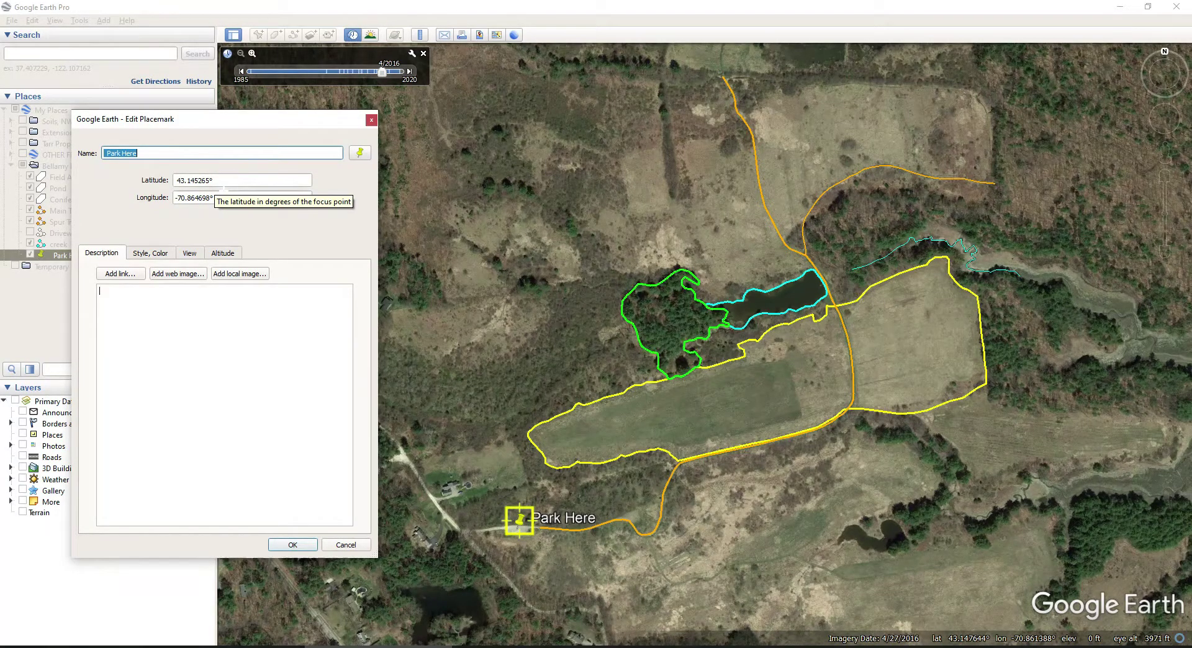
pyautogui.moveTo(216, 180); pyautogui.dragTo(174, 180)
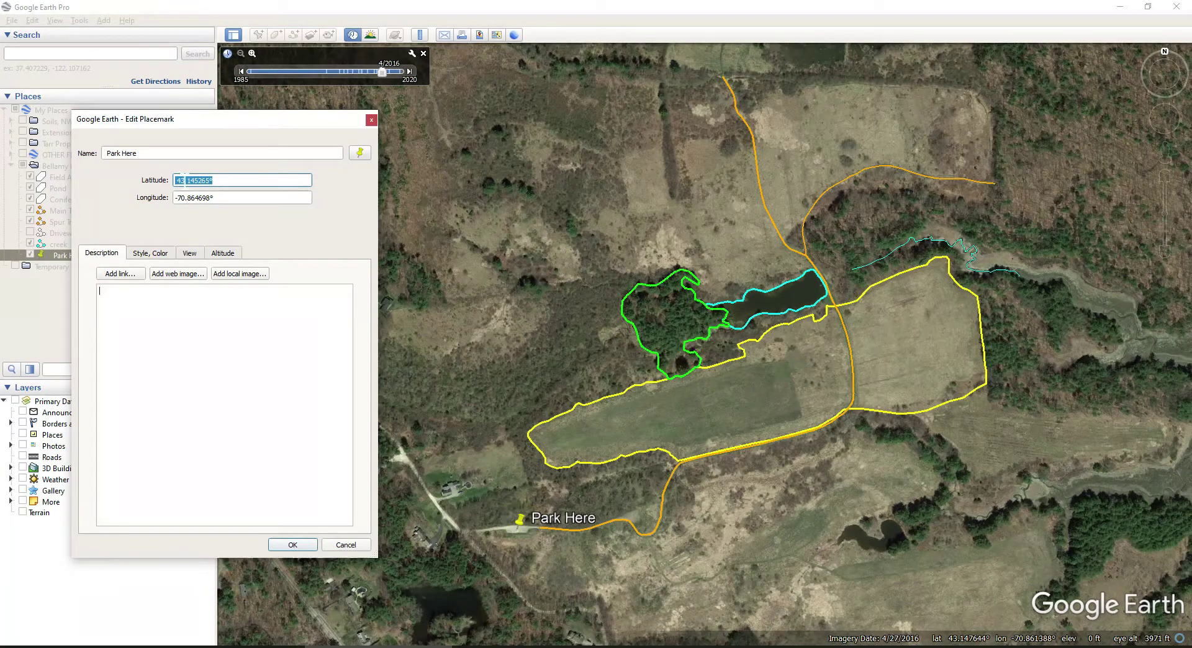
pyautogui.rightClick(182, 180)
pyautogui.click(218, 230)
pyautogui.click(132, 301)
pyautogui.rightClick(130, 300)
pyautogui.click(163, 364)
pyautogui.press('BackSpace')
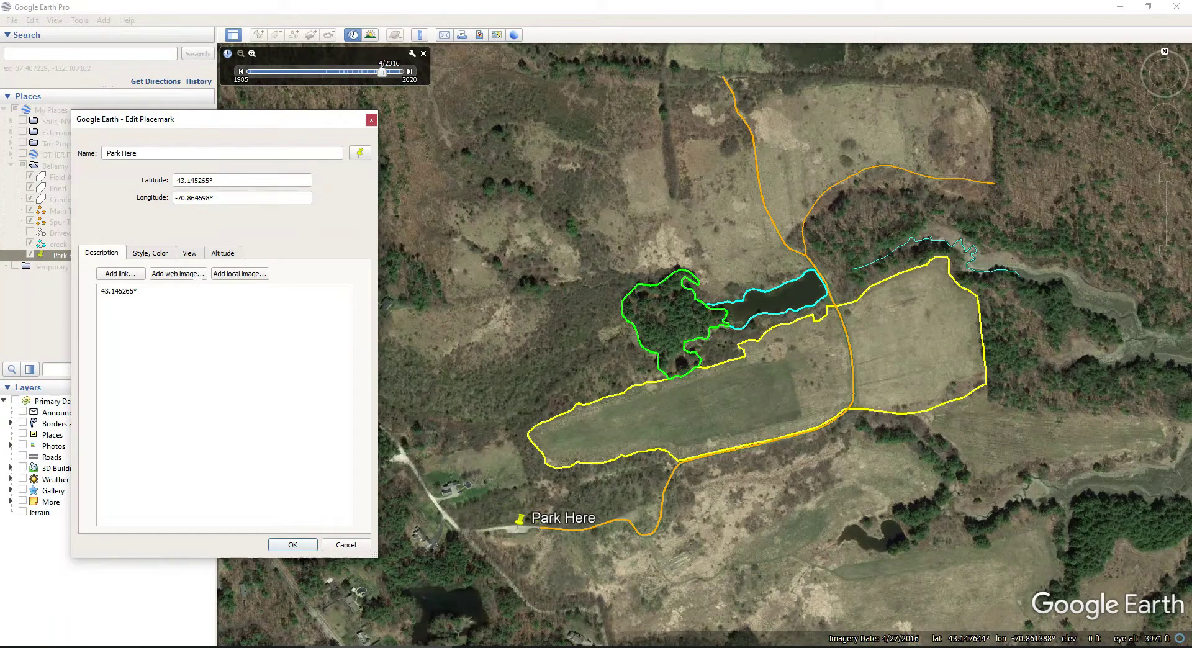
pyautogui.write(',')
# Step: Copy the longitude after the latitude in the description, without the degree sign (-70.864698), and select the whole coordinate pair
pyautogui.doubleClick(187, 200)
pyautogui.rightClick(187, 202)
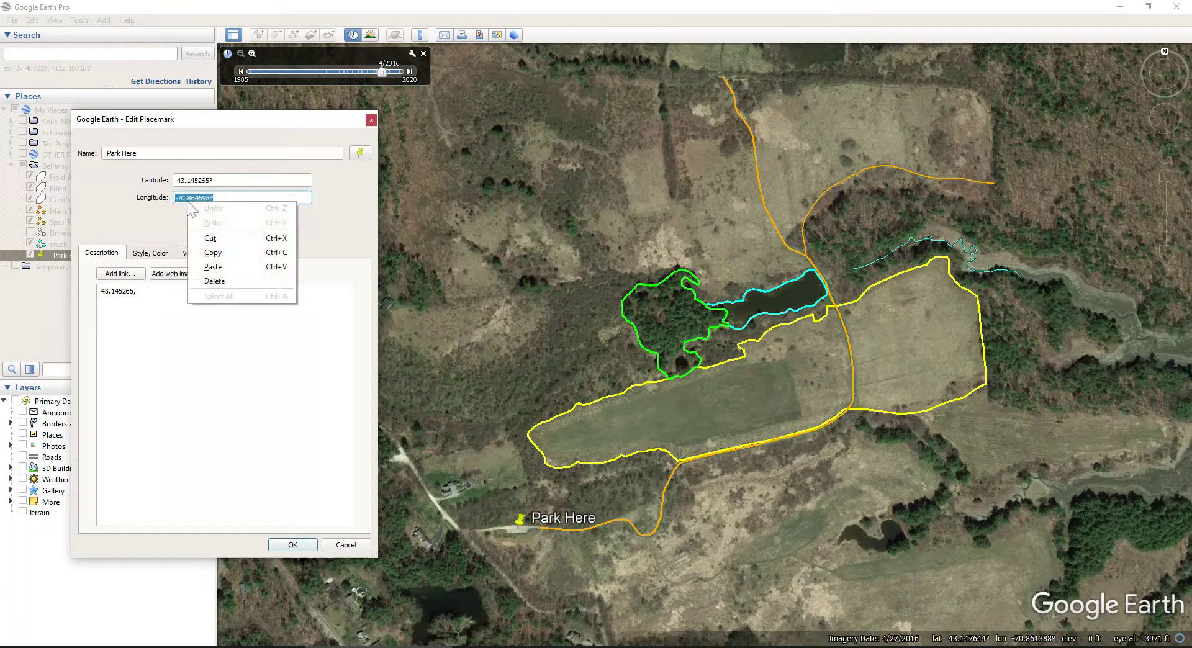
pyautogui.click(214, 251)
pyautogui.click(181, 290)
pyautogui.rightClick(181, 289)
pyautogui.click(205, 357)
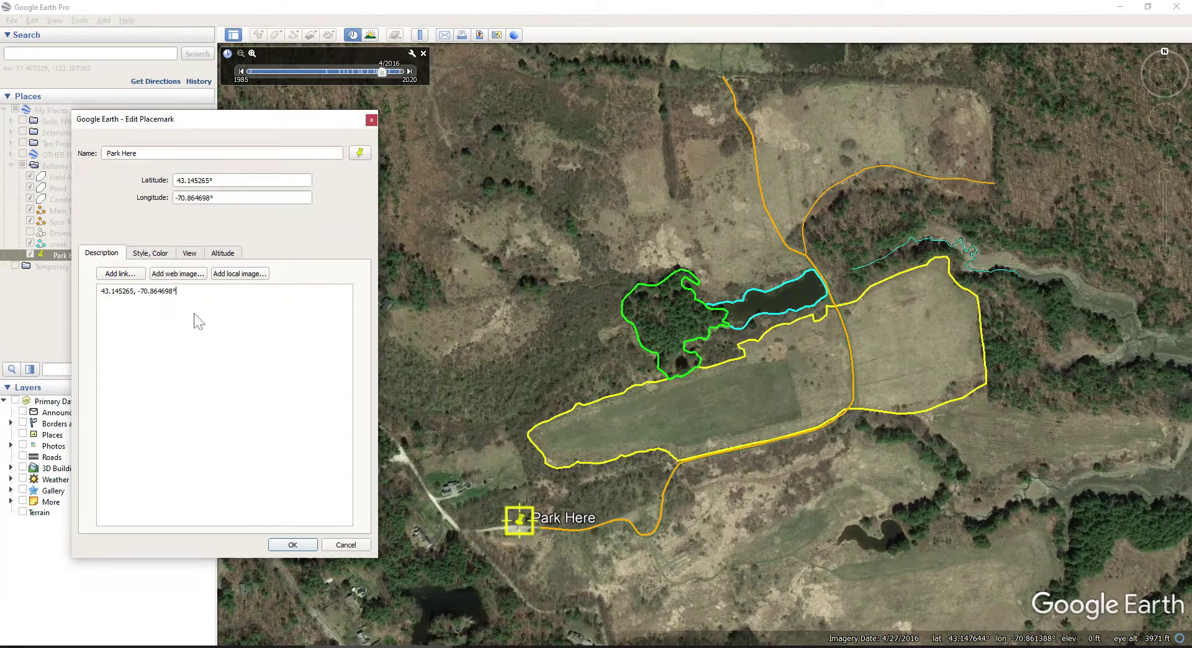
pyautogui.hotkey('ctrl', 'a')
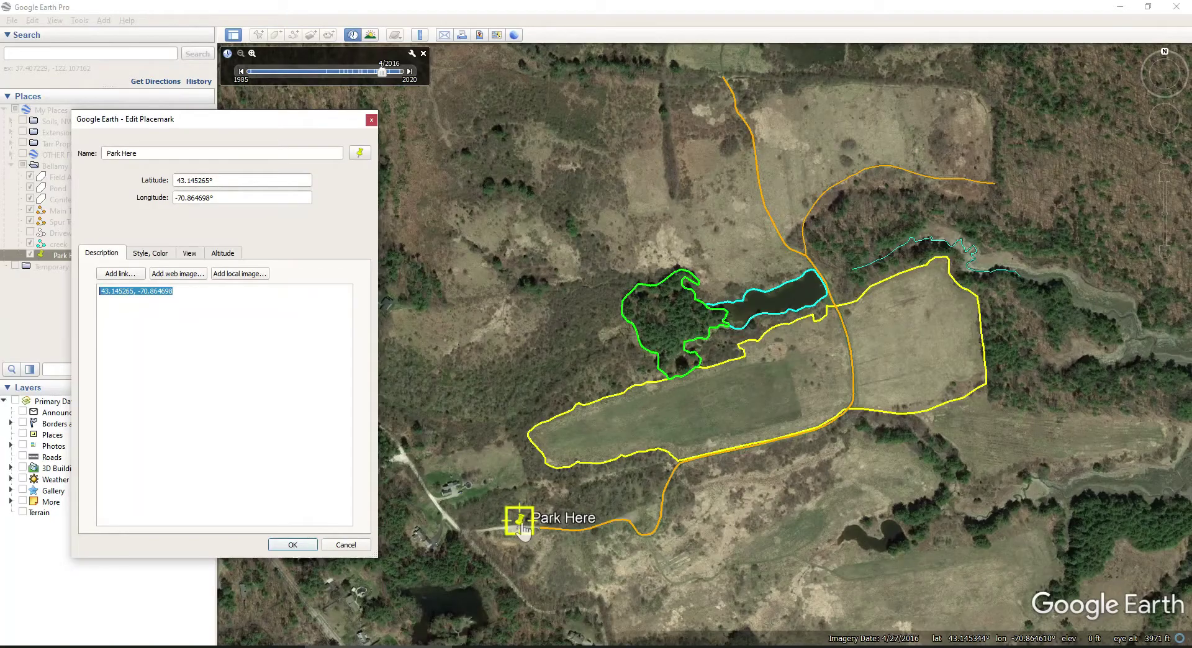
# Step: Save the Park Here placemark's description and add a new placemark named Cool Shrub! in the northern field, just above the Spur Trail
pyautogui.click(290, 545)
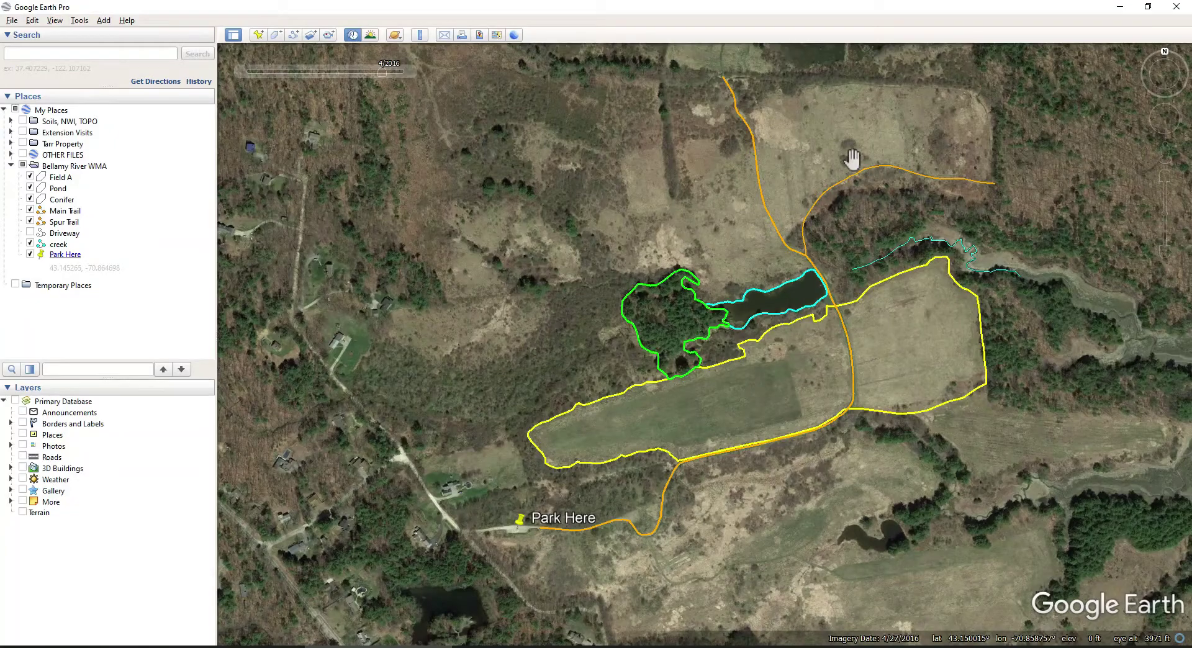
pyautogui.click(259, 35)
pyautogui.click(176, 149)
pyautogui.hotkey('ctrl', 'a')
pyautogui.write('Co')
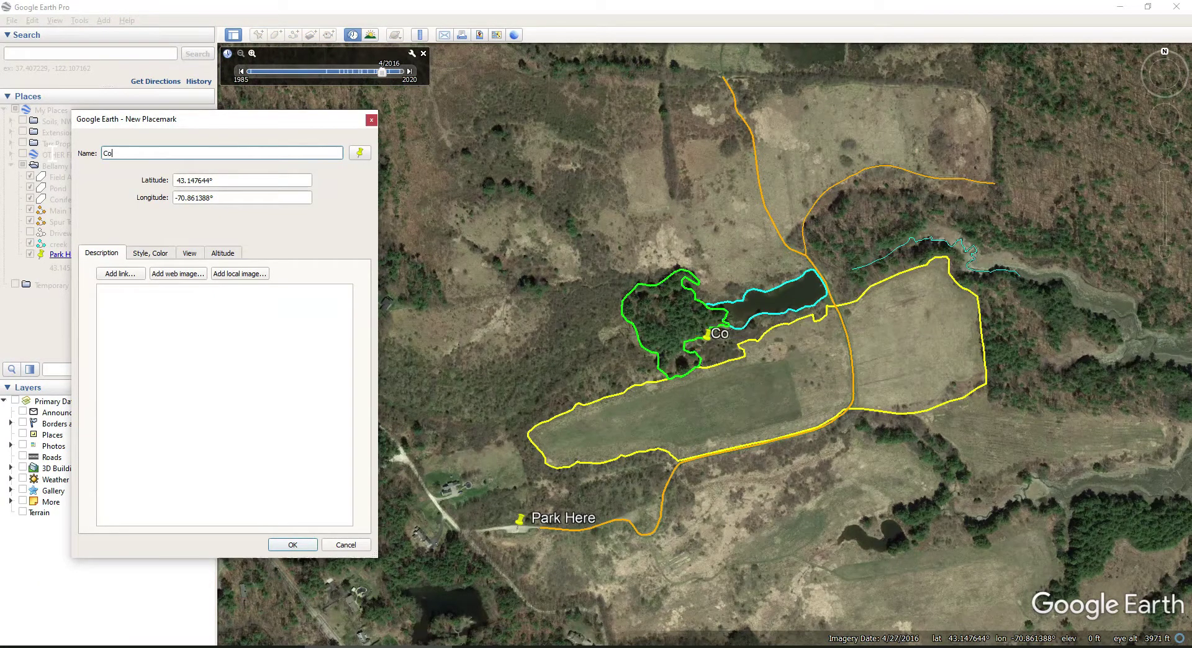
pyautogui.write('ol Shrub!')
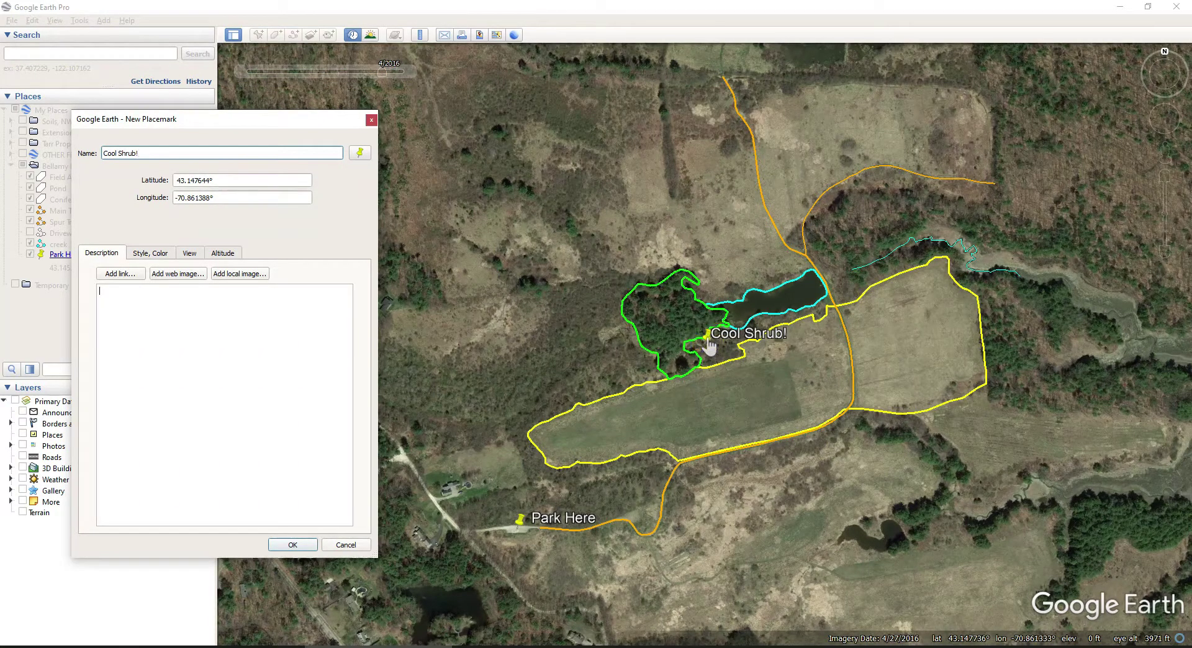
pyautogui.moveTo(709, 344); pyautogui.dragTo(847, 170)
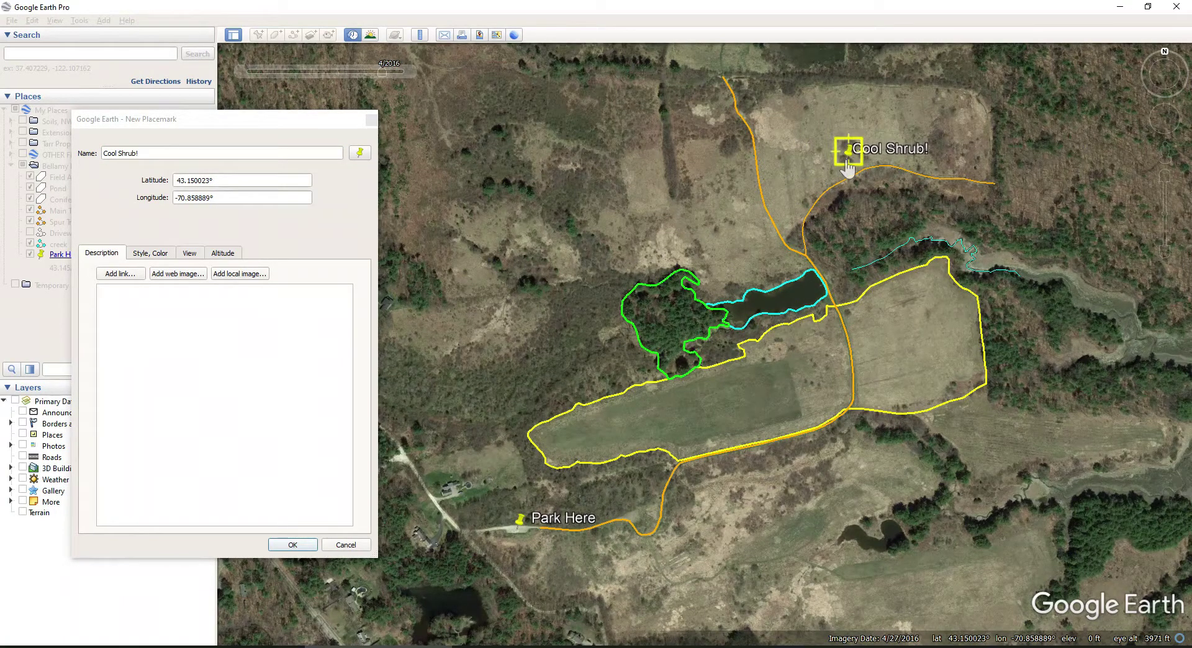
# Step: Change the Cool Shrub! placemark's icon to the small placemark square at a scale of 0.7
pyautogui.click(360, 152)
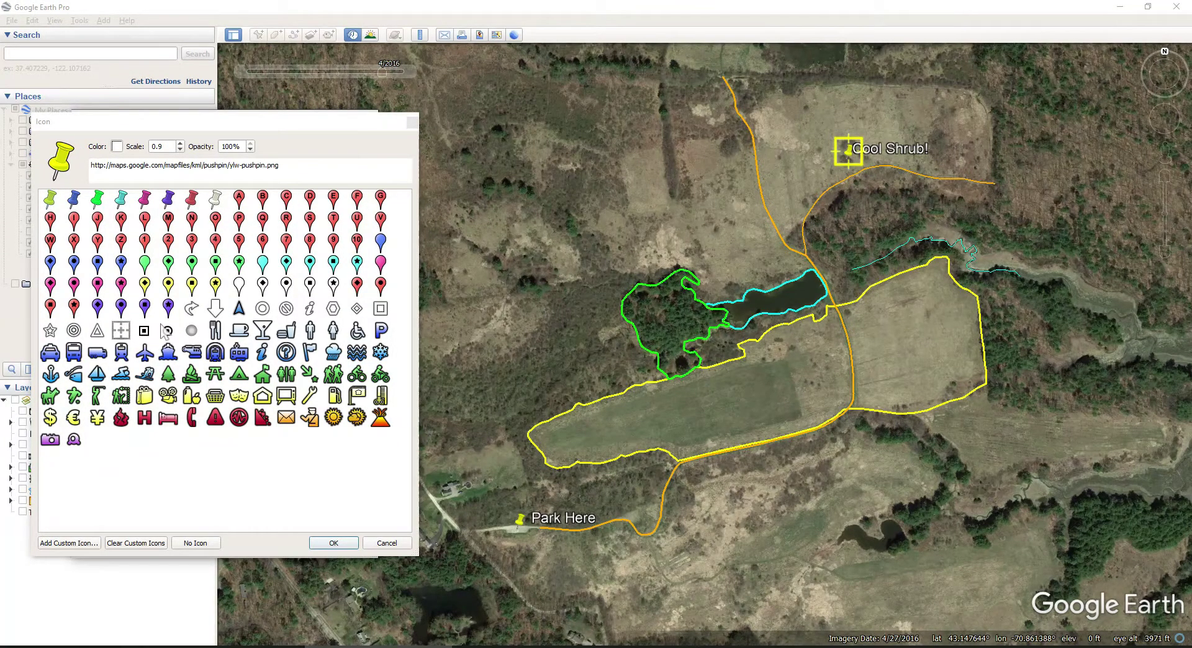
pyautogui.click(145, 333)
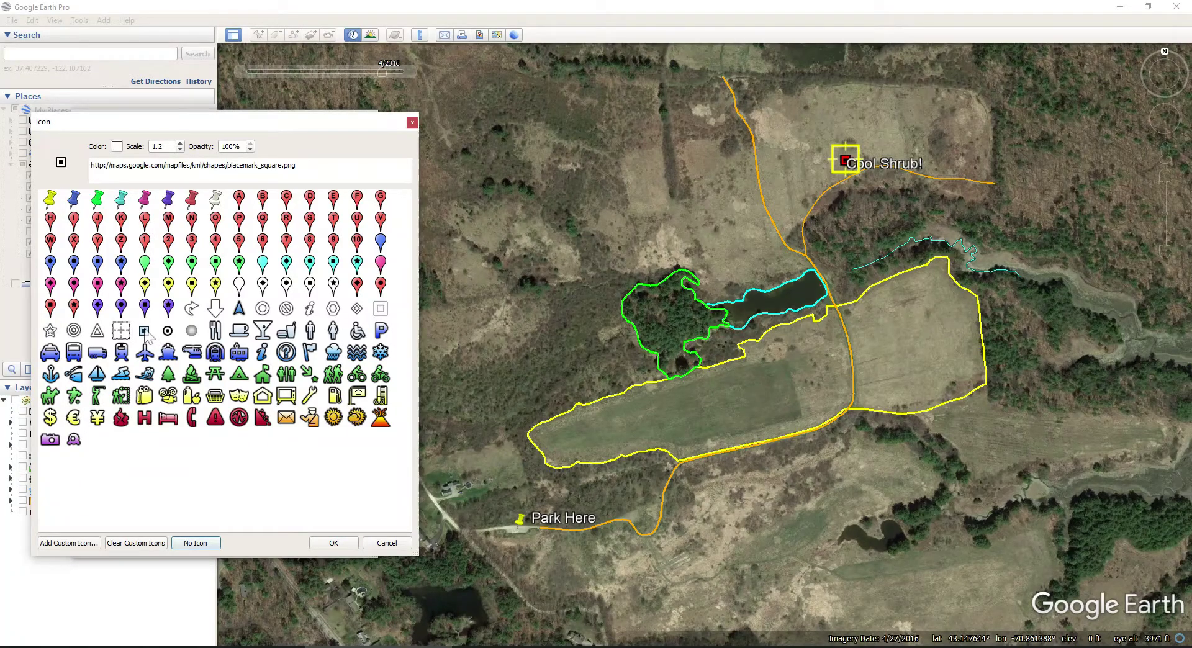
pyautogui.click(180, 149)
pyautogui.click(179, 149)
pyautogui.click(339, 540)
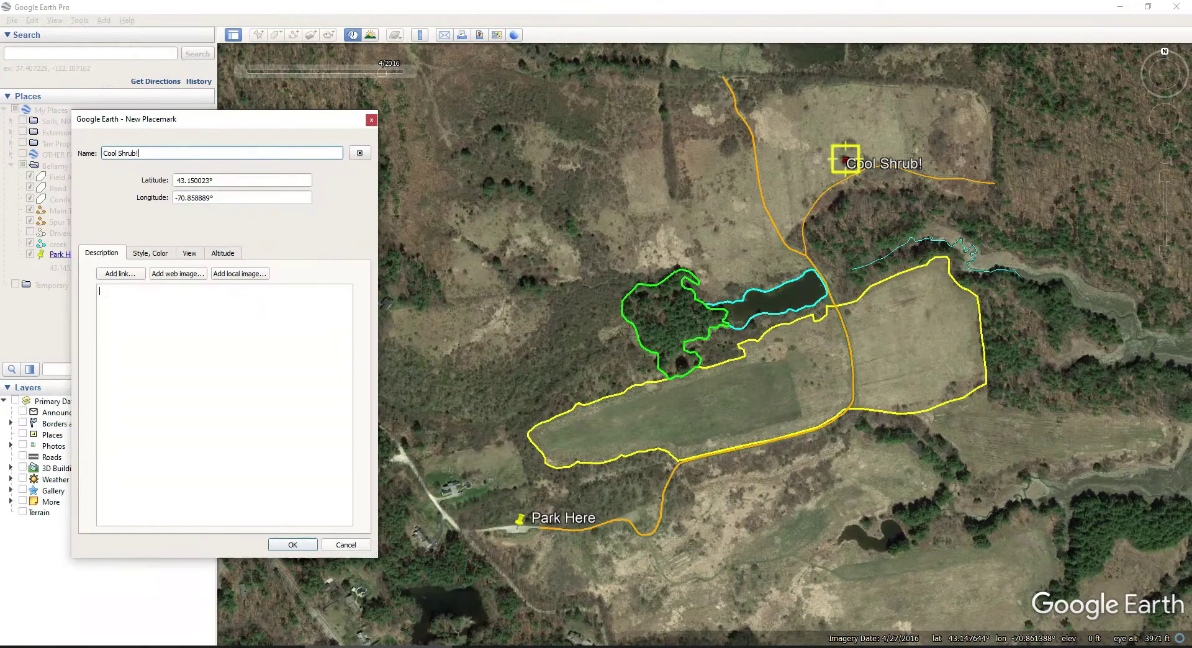
# Step: Set the Cool Shrub! label scale to 0.7 and nudge the placemark slightly to latitude 43.150079°, longitude -70.858922°
pyautogui.click(151, 253)
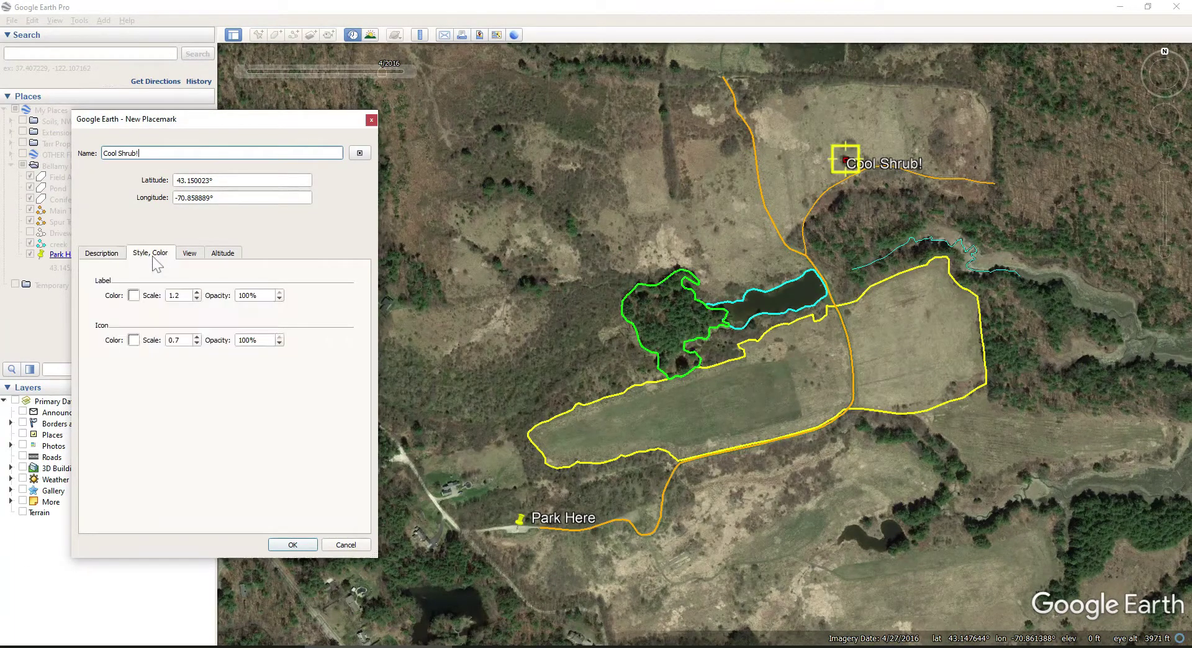
pyautogui.click(197, 299)
pyautogui.click(196, 299)
pyautogui.moveTo(844, 162); pyautogui.dragTo(843, 160)
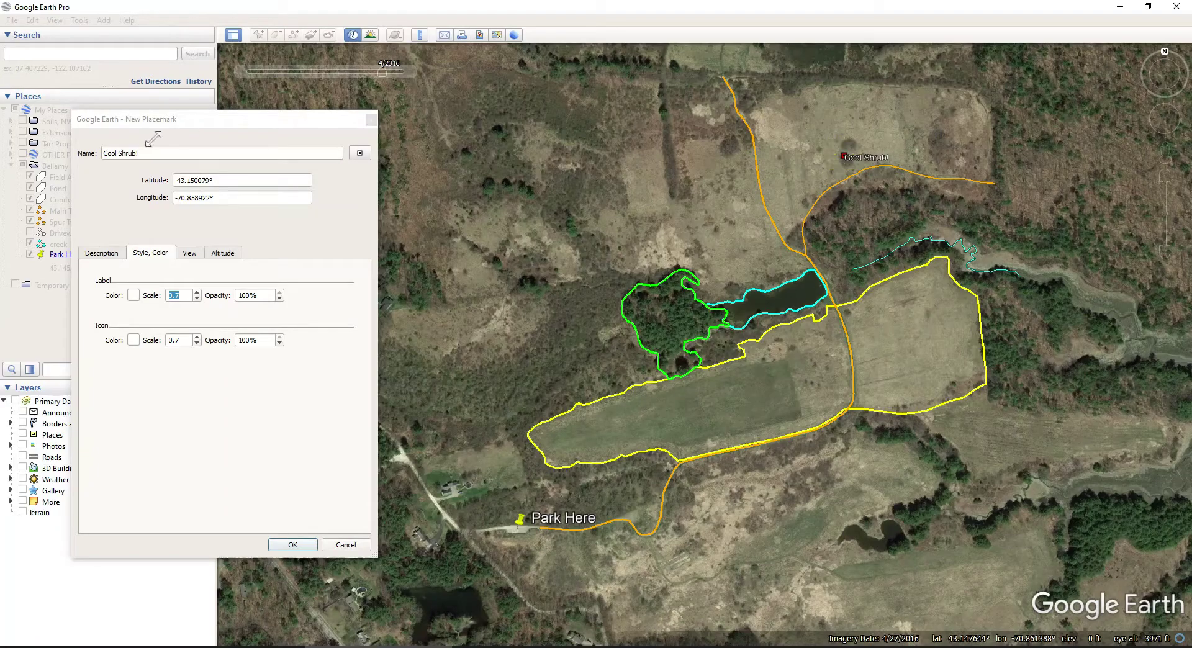
# Step: Add leading space before the Cool Shrub! name to offset its label, set the label scale to 0.9, and save the placemark
pyautogui.click(106, 154)
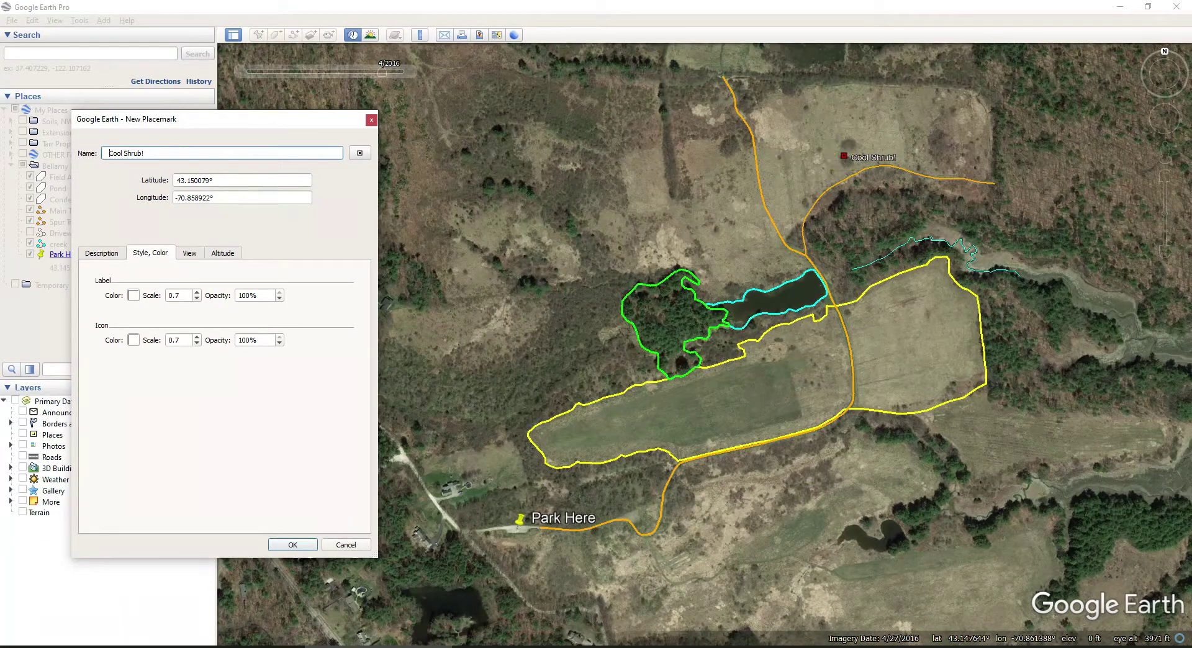
pyautogui.click(197, 292)
pyautogui.click(197, 292)
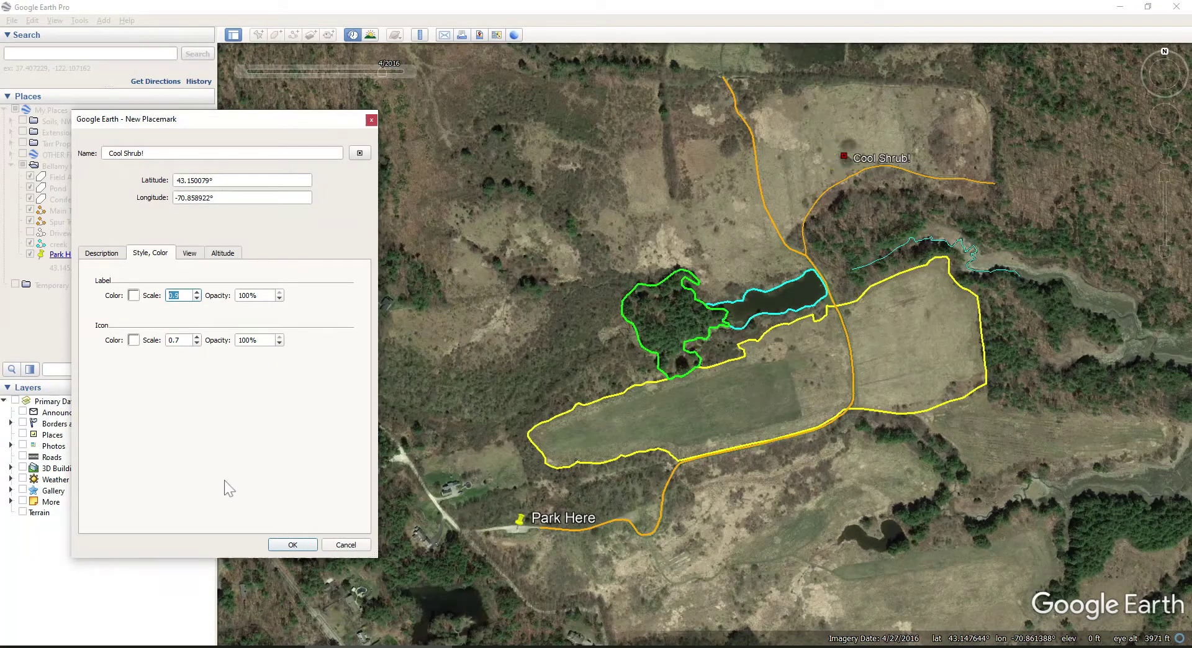
pyautogui.click(283, 546)
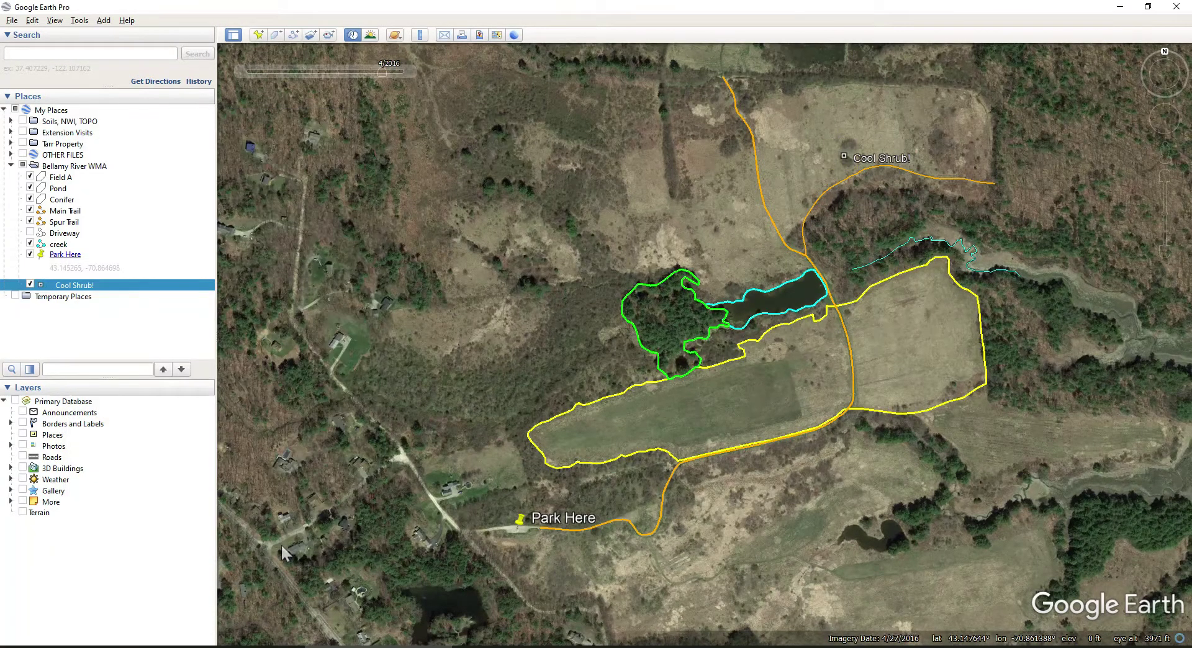
pyautogui.rightClick(90, 289)
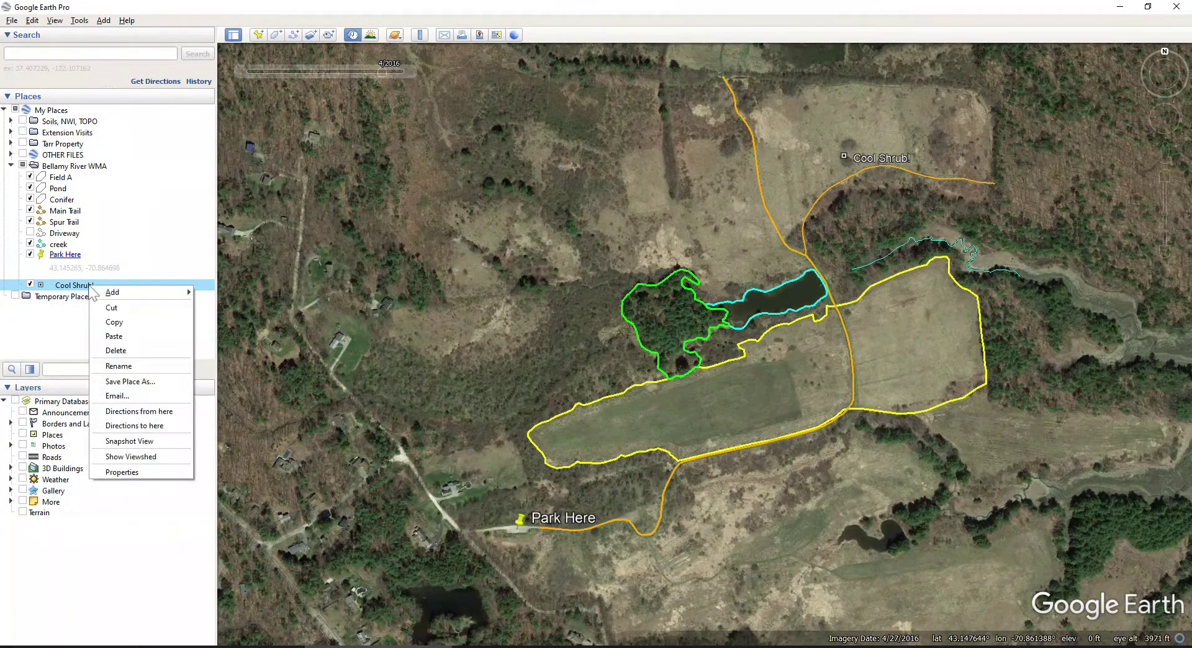
pyautogui.click(133, 477)
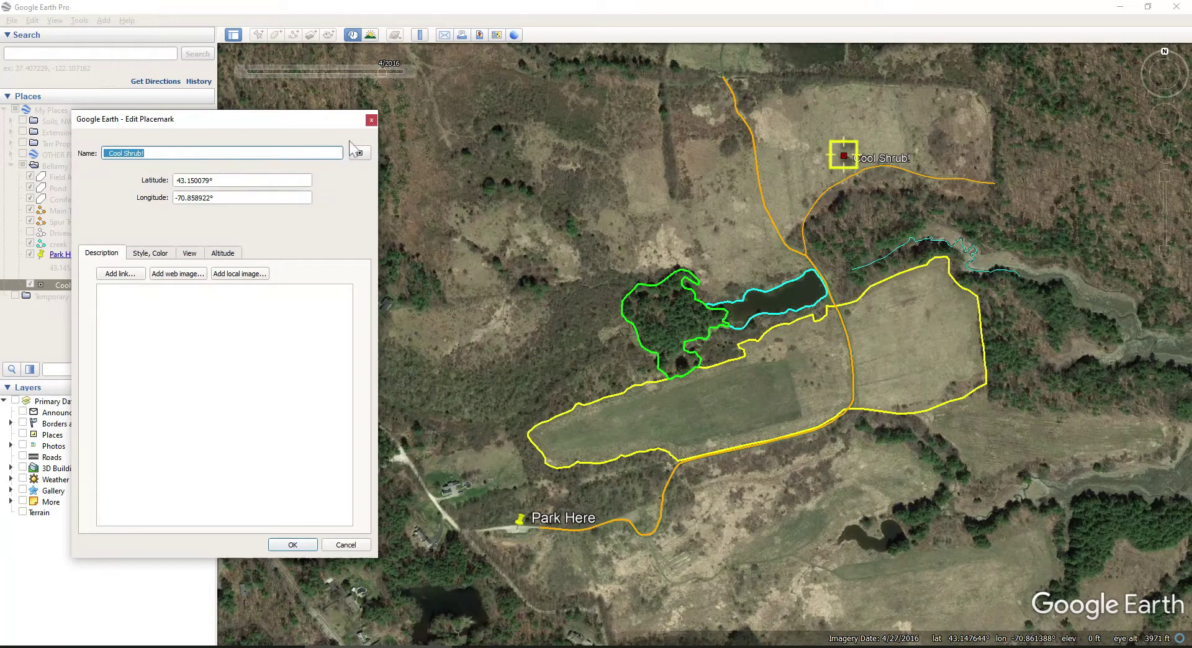
pyautogui.click(371, 120)
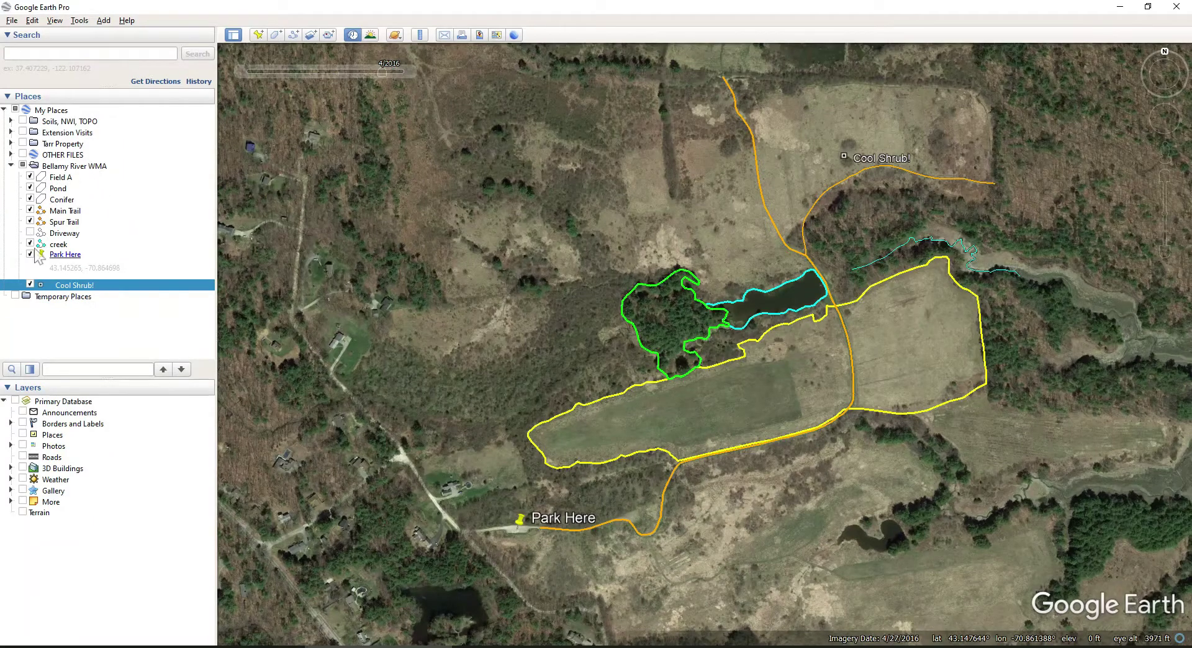
# Step: Copy the Cool Shrub! placemark's latitude (43.150079°) into its description
pyautogui.rightClick(83, 286)
pyautogui.click(127, 469)
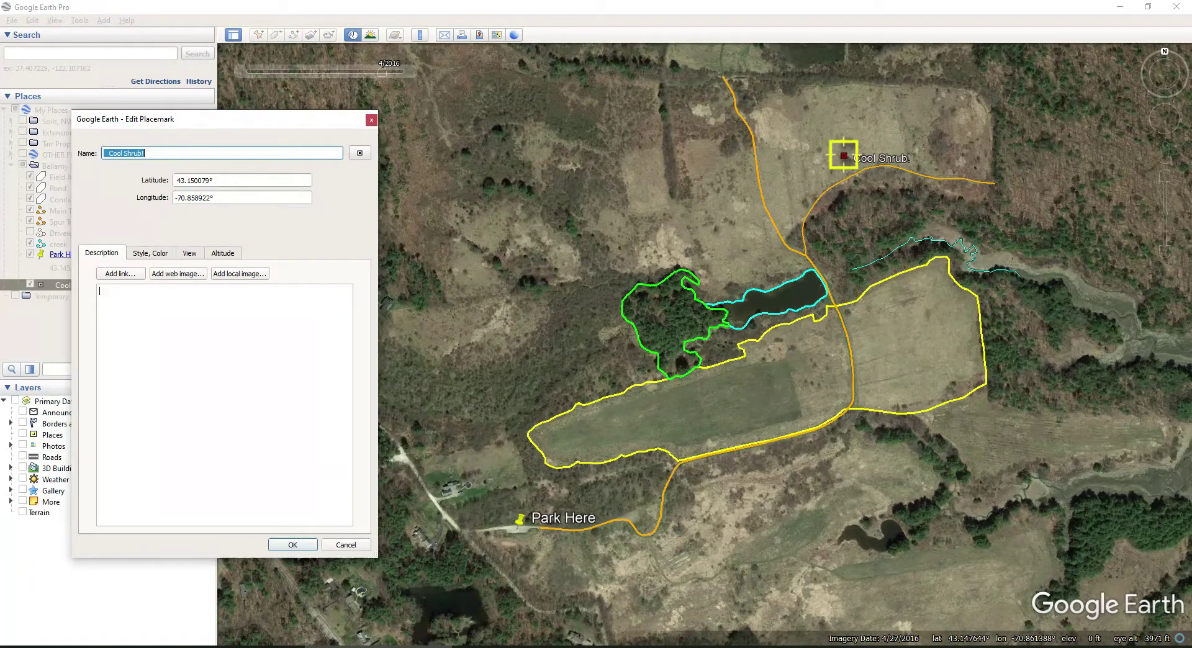
pyautogui.moveTo(215, 180); pyautogui.dragTo(176, 180)
pyautogui.rightClick(179, 180)
pyautogui.click(205, 229)
pyautogui.rightClick(156, 296)
pyautogui.click(179, 360)
# Step: Add a comma and the copied longitude (-70.858922°) after the latitude in the Cool Shrub! description, and save the placemark
pyautogui.moveTo(219, 197); pyautogui.dragTo(173, 198)
pyautogui.rightClick(186, 197)
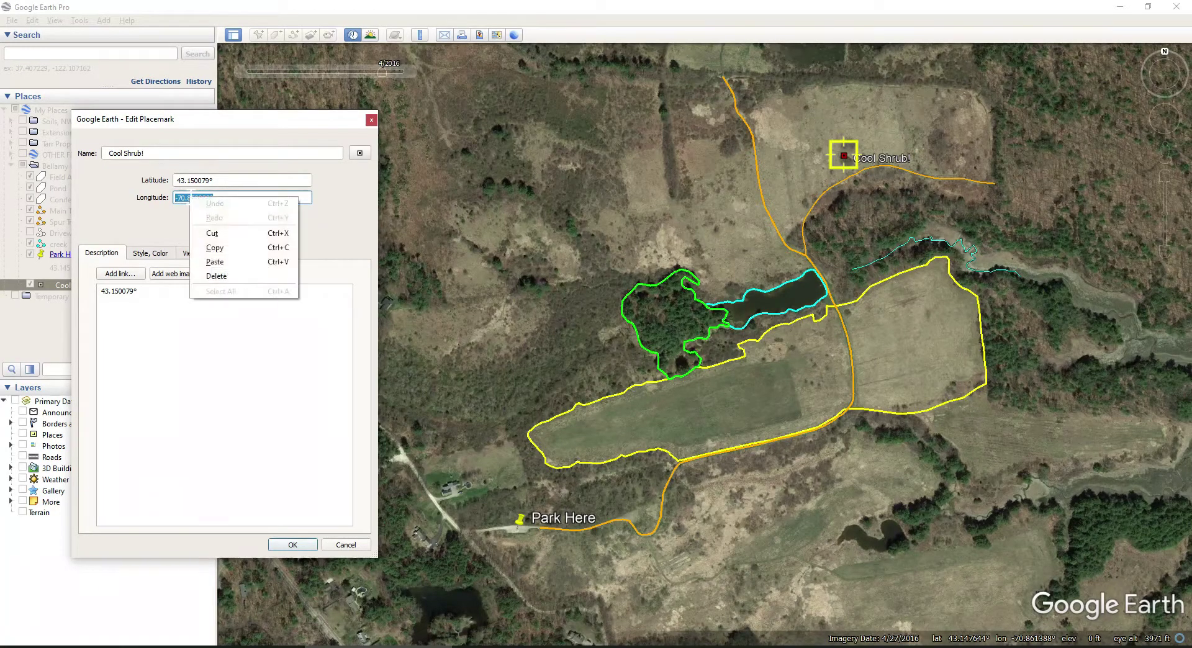
pyautogui.click(234, 247)
pyautogui.click(186, 297)
pyautogui.write(',')
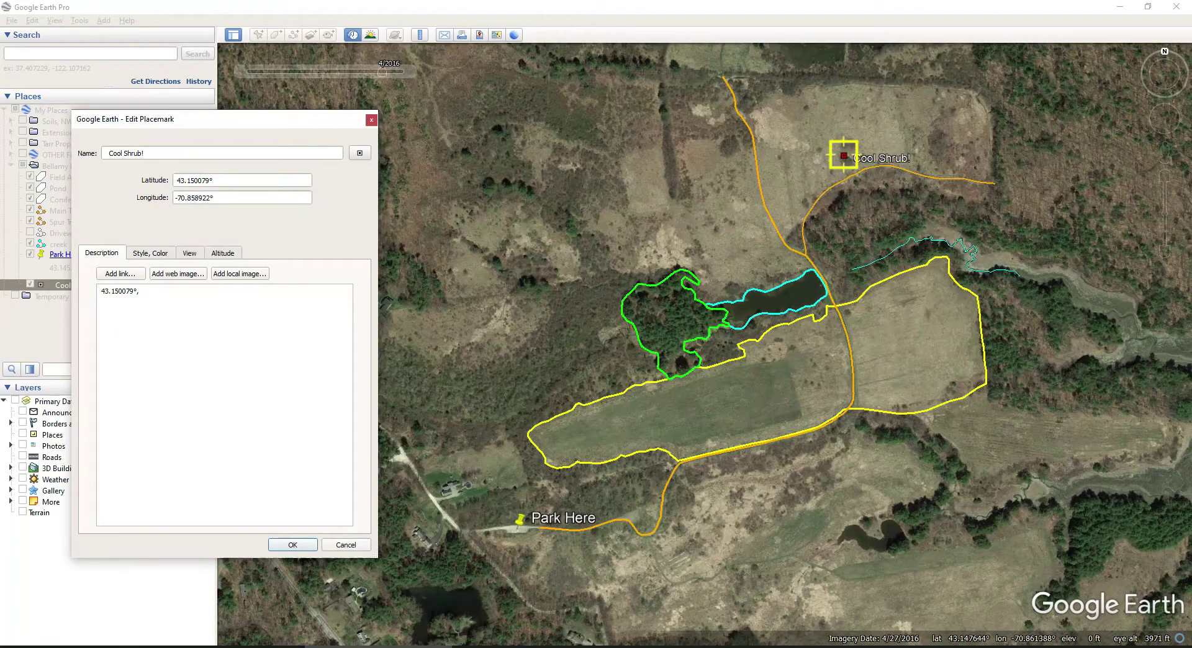
pyautogui.rightClick(187, 299)
pyautogui.click(213, 363)
pyautogui.click(292, 545)
# Step: Review the coordinate fields and description in the Cool Shrub! placemark's properties
pyautogui.rightClick(112, 296)
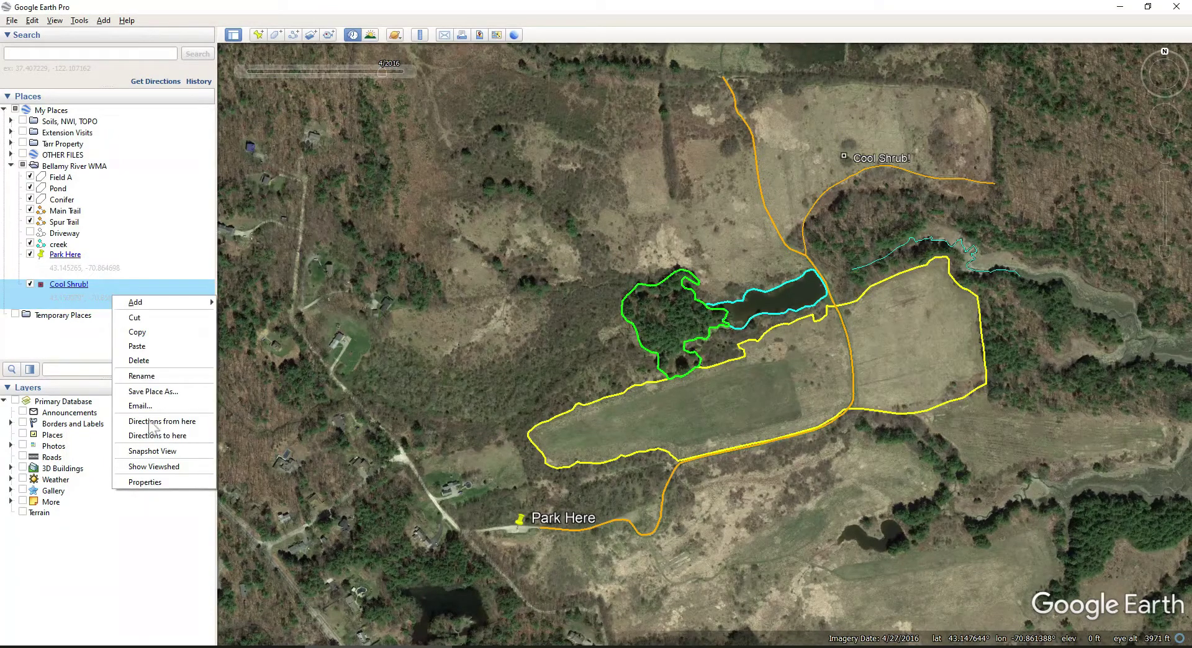
pyautogui.click(170, 488)
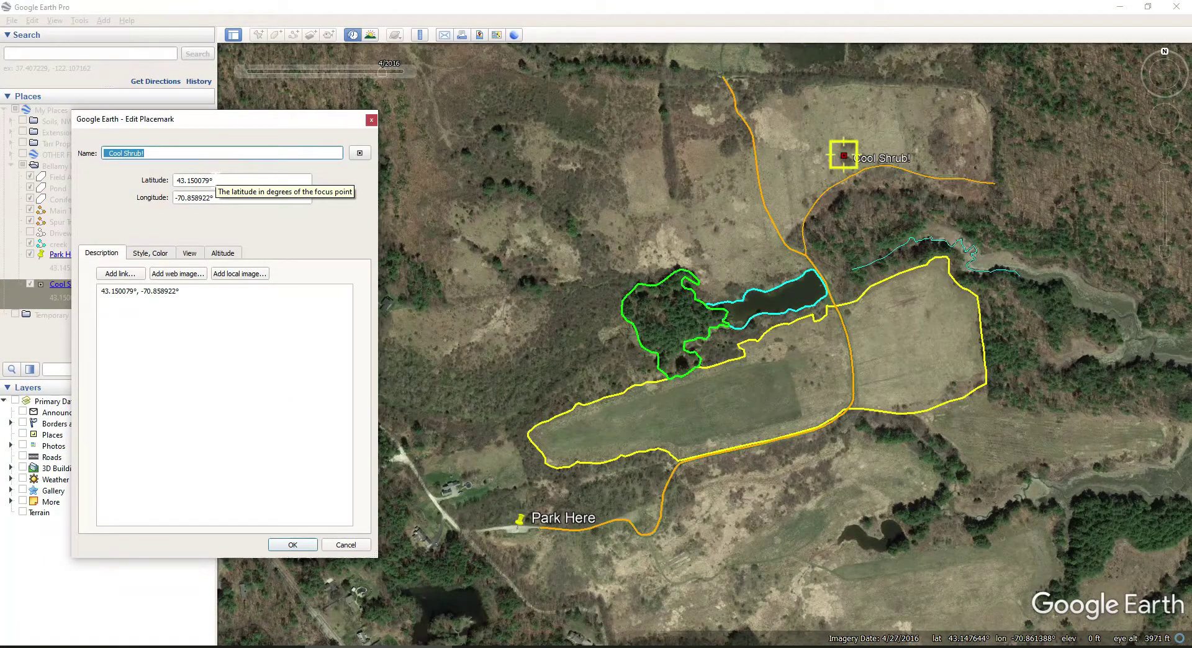
pyautogui.click(302, 545)
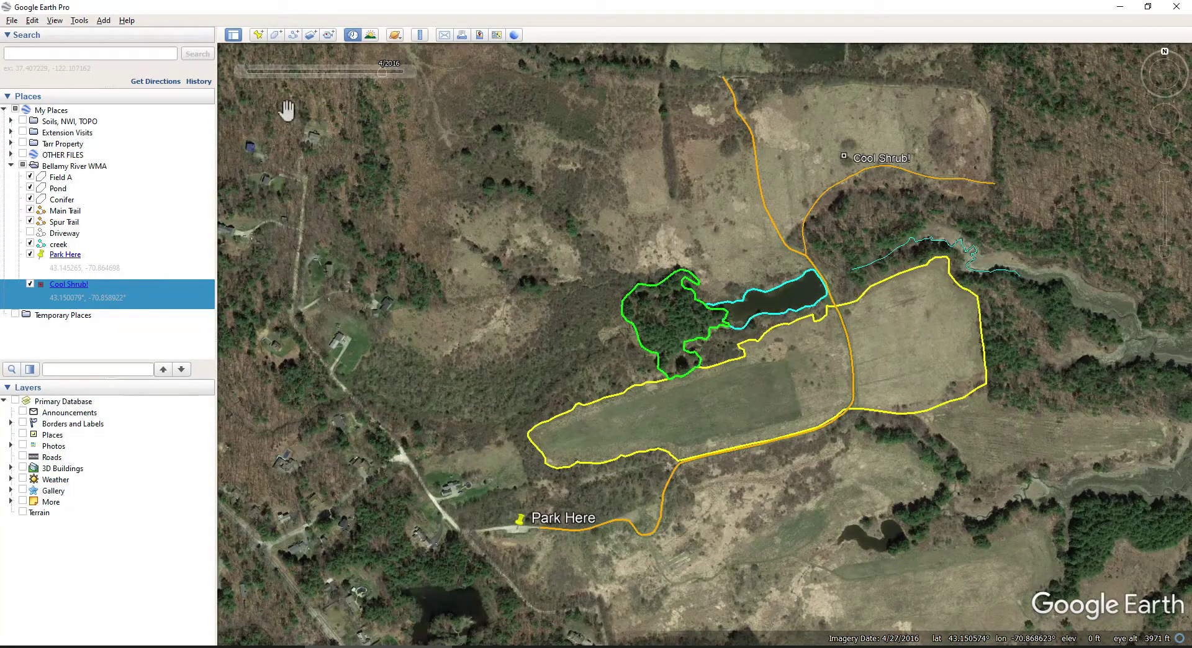
# Step: Set the latitude and longitude display format to Degrees, Minutes, Seconds in the program options
pyautogui.click(79, 20)
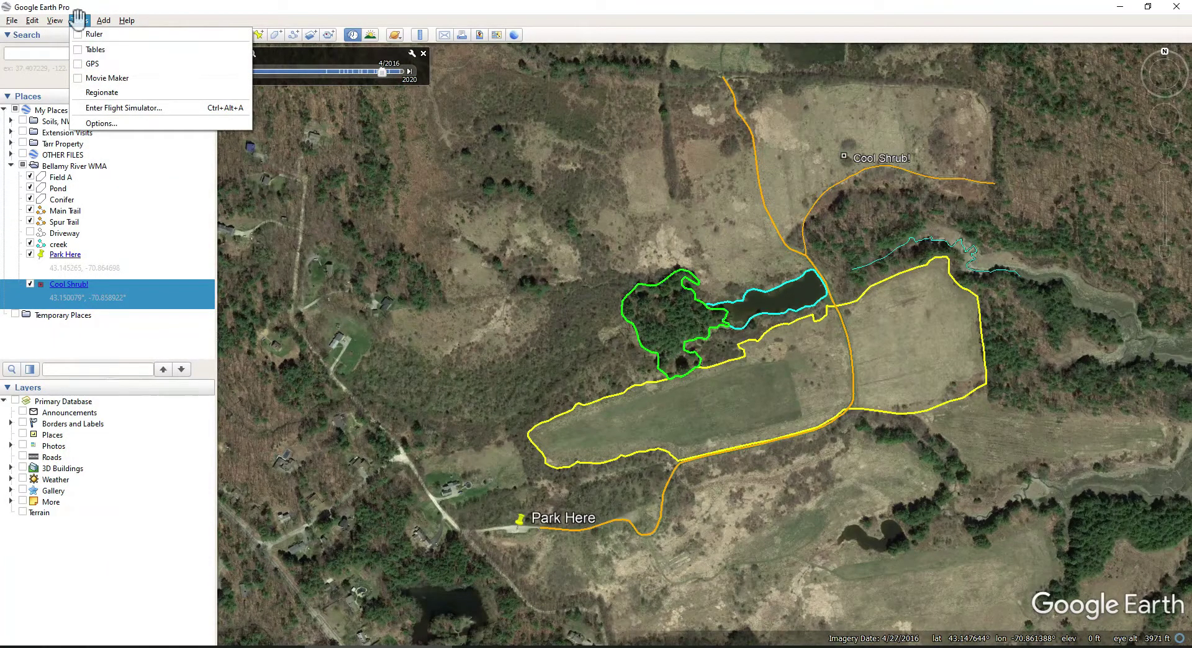
pyautogui.click(93, 122)
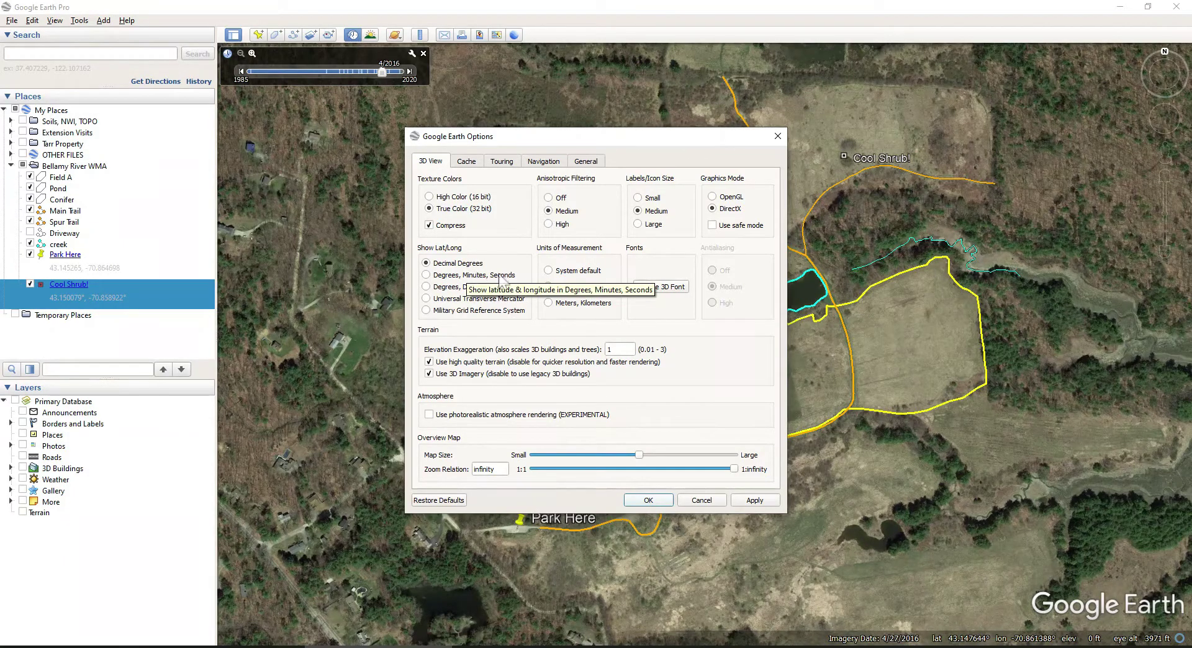
pyautogui.click(426, 275)
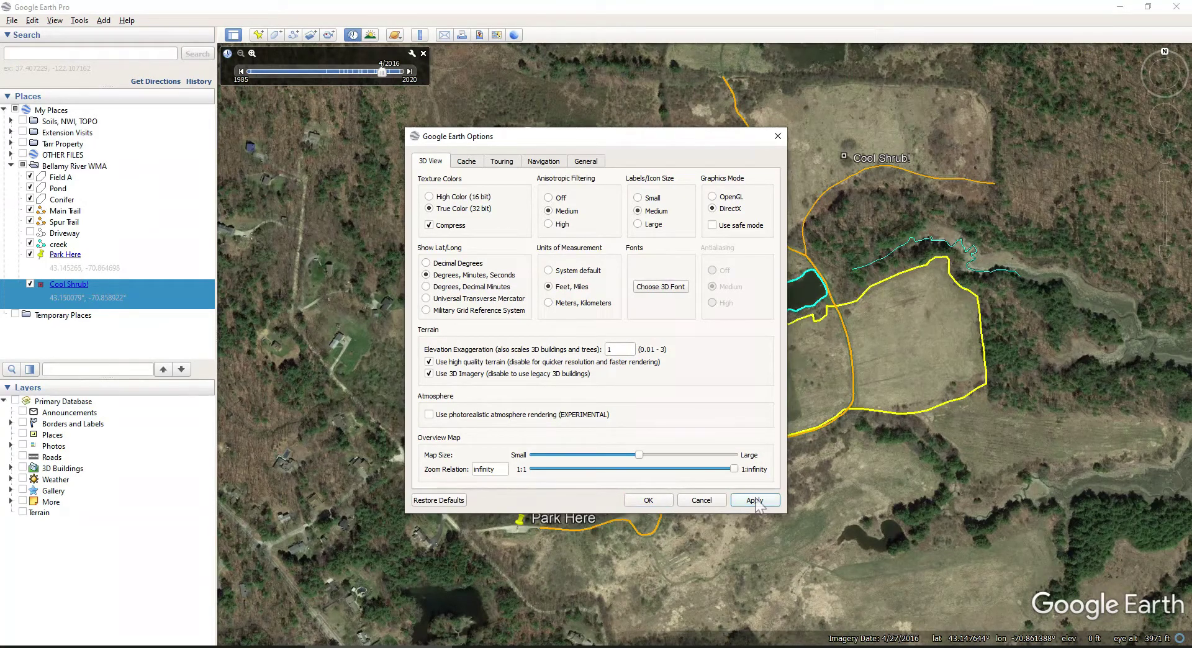
pyautogui.click(648, 500)
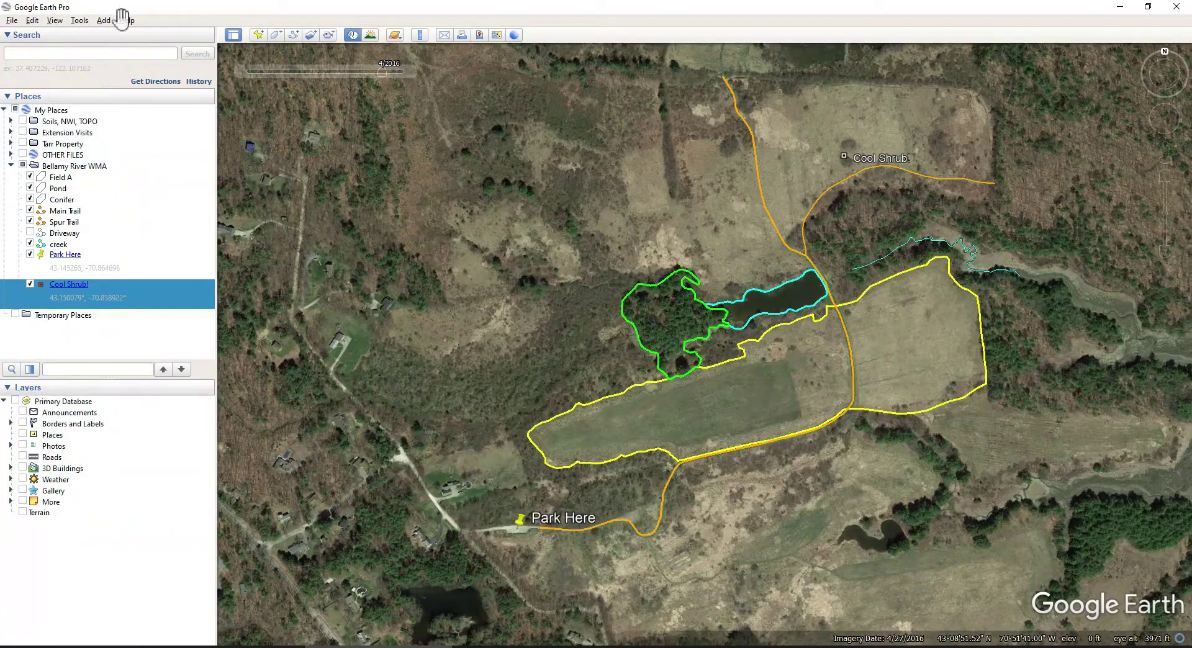
# Step: Check how the Park Here placemark's latitude and longitude are written in its properties
pyautogui.rightClick(67, 263)
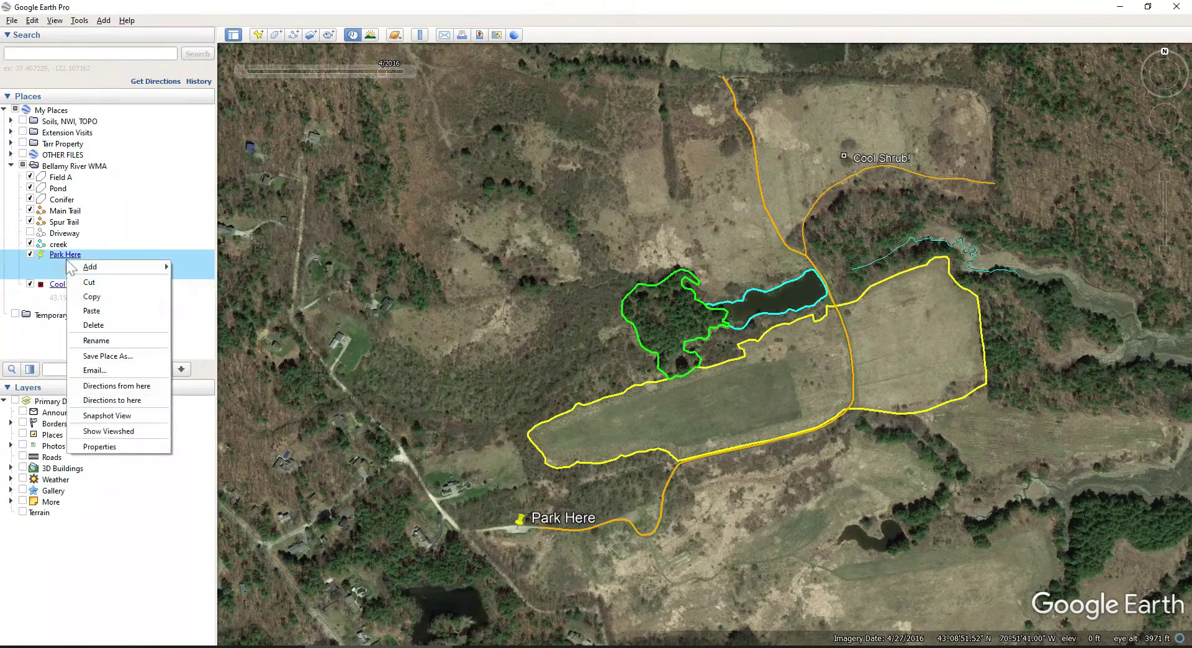
pyautogui.click(124, 446)
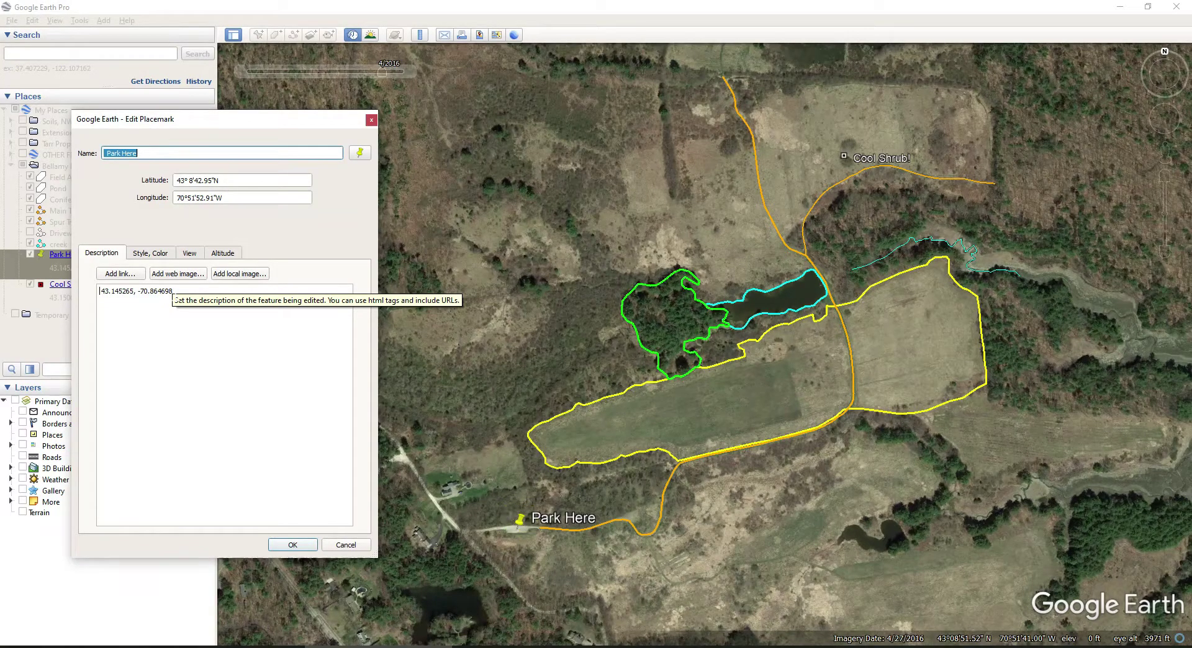
pyautogui.press('Return')
# Step: Set the latitude and longitude display format back to Decimal Degrees in the program options
pyautogui.click(79, 21)
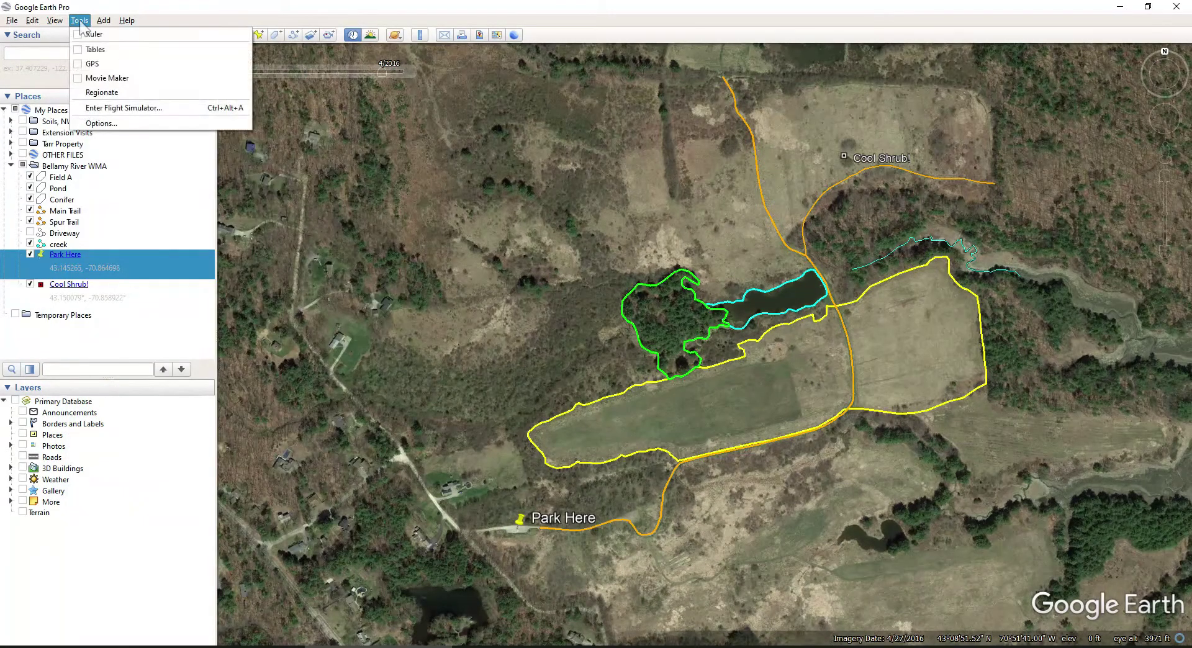
pyautogui.click(102, 123)
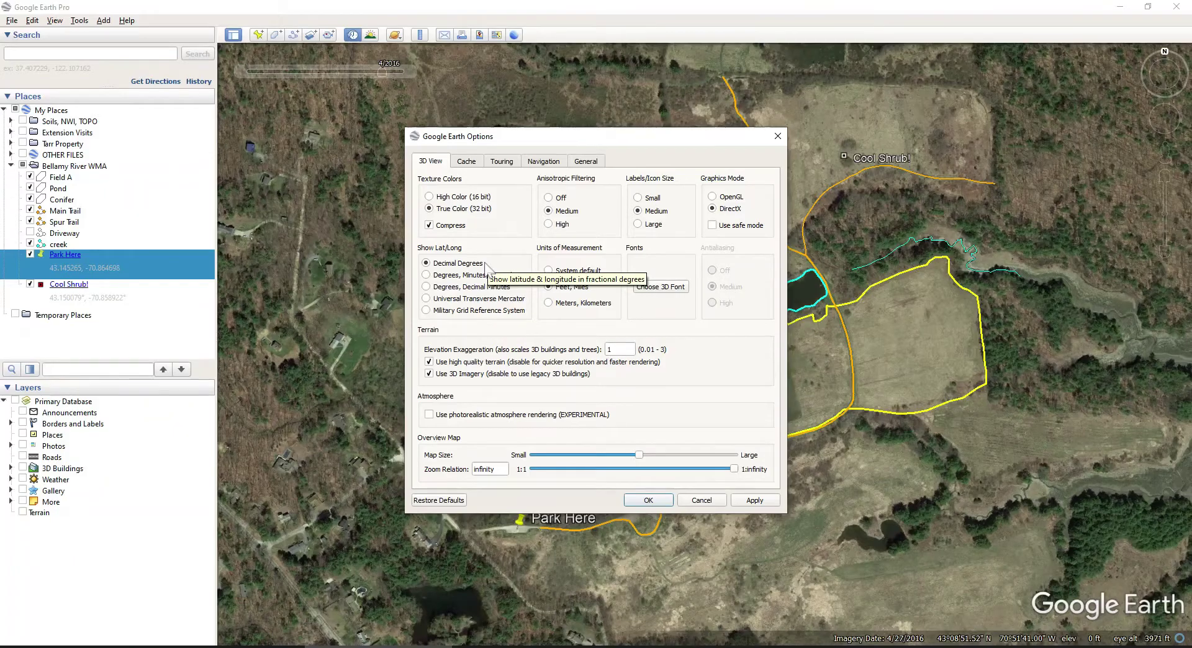
pyautogui.click(648, 500)
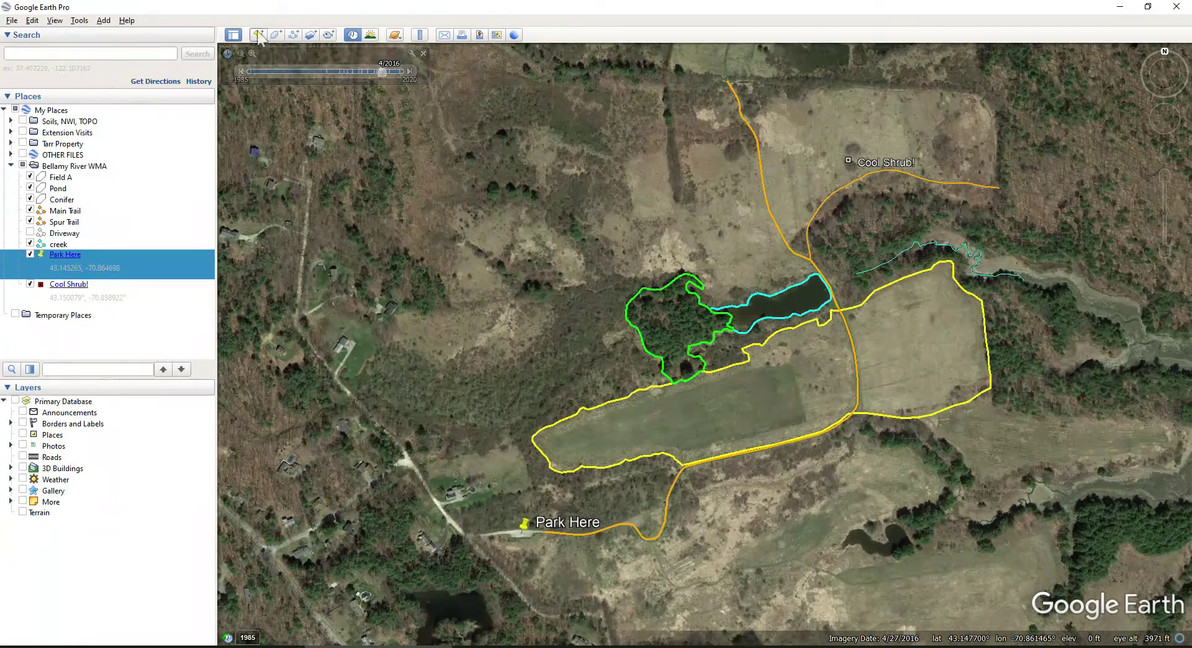
# Step: Add a new placemark named Conifer in the middle of the green-outlined conifer stand
pyautogui.click(258, 35)
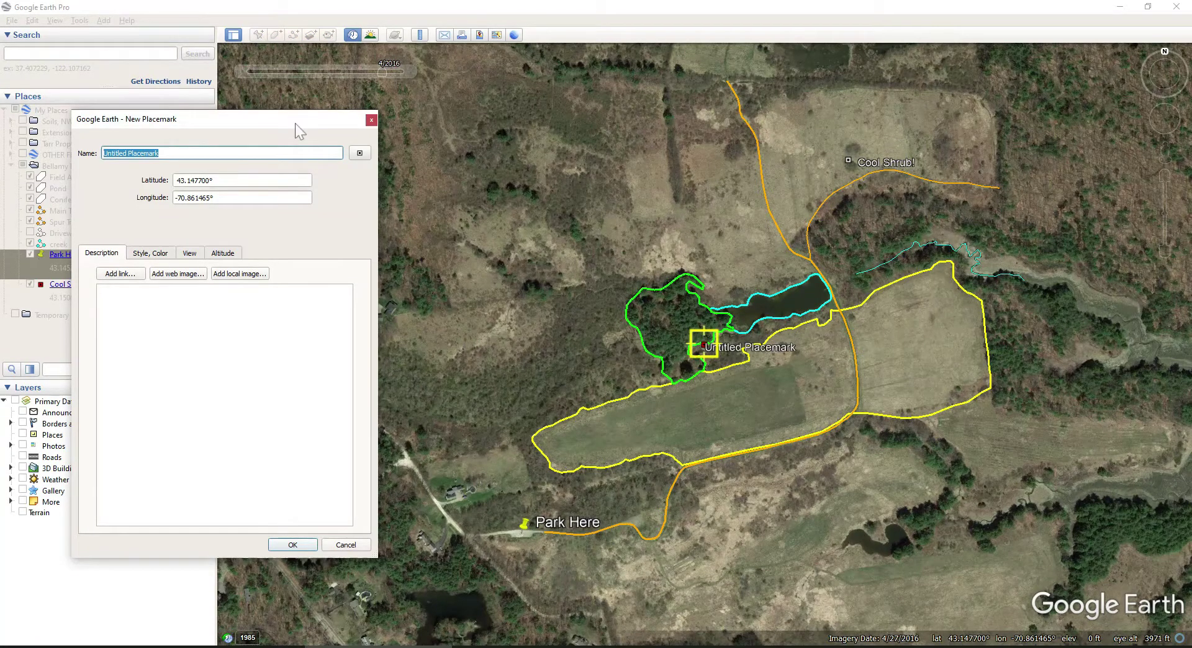
pyautogui.moveTo(295, 123); pyautogui.dragTo(279, 120)
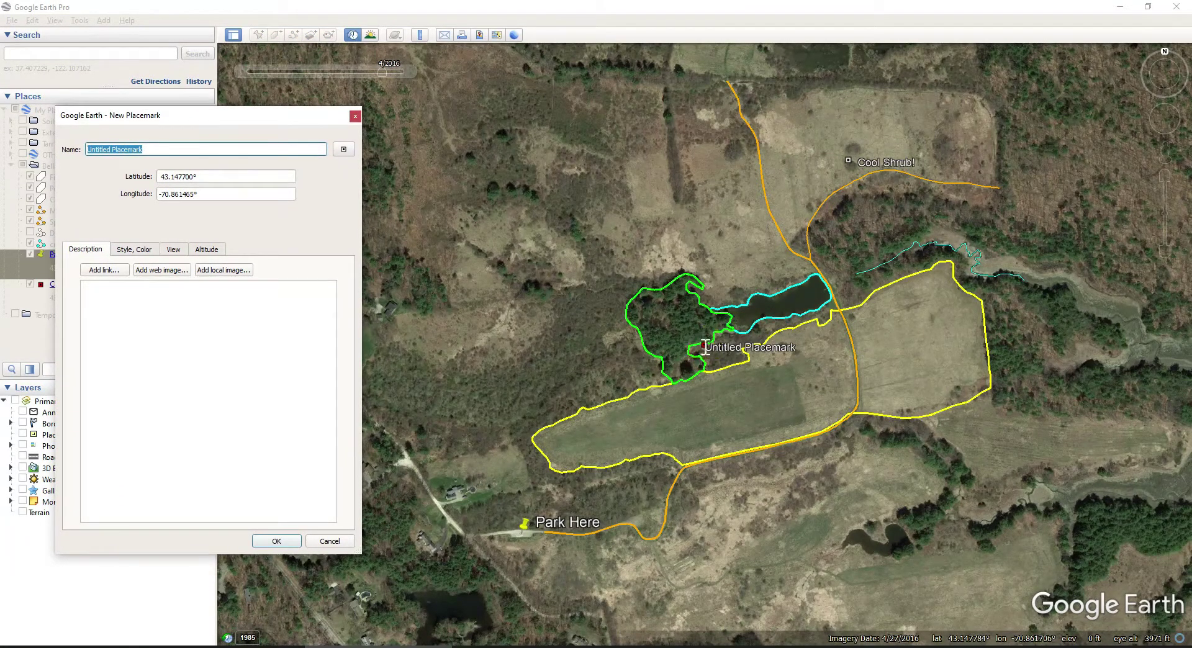
pyautogui.moveTo(695, 345); pyautogui.dragTo(668, 332)
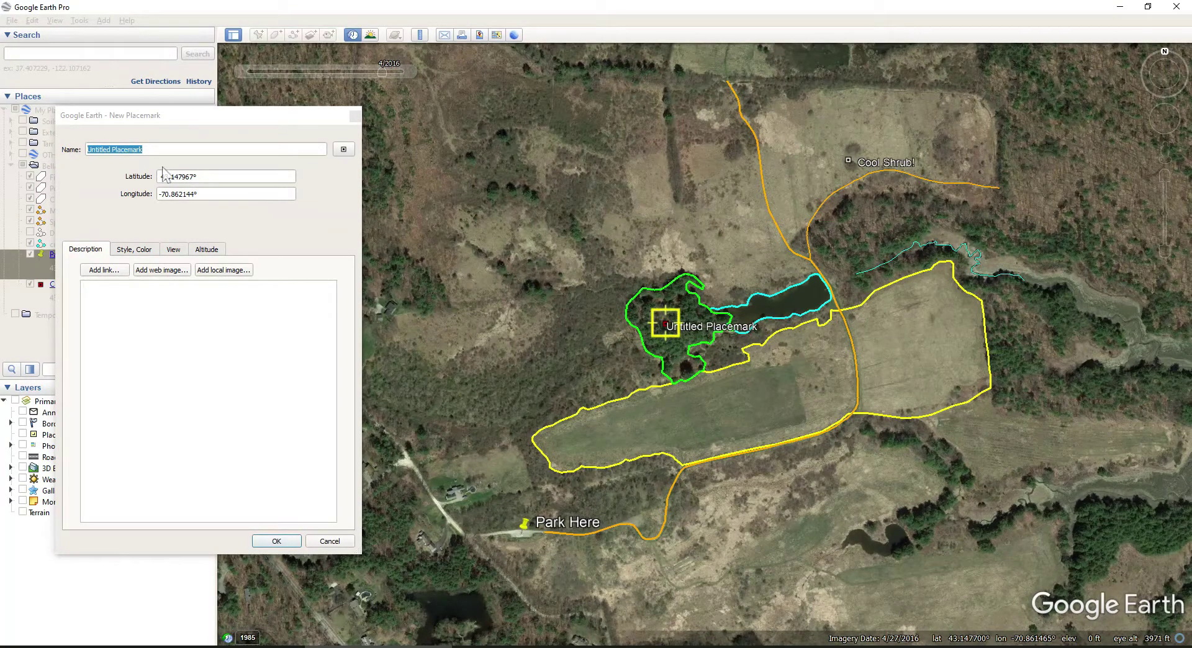
pyautogui.write('Conifer')
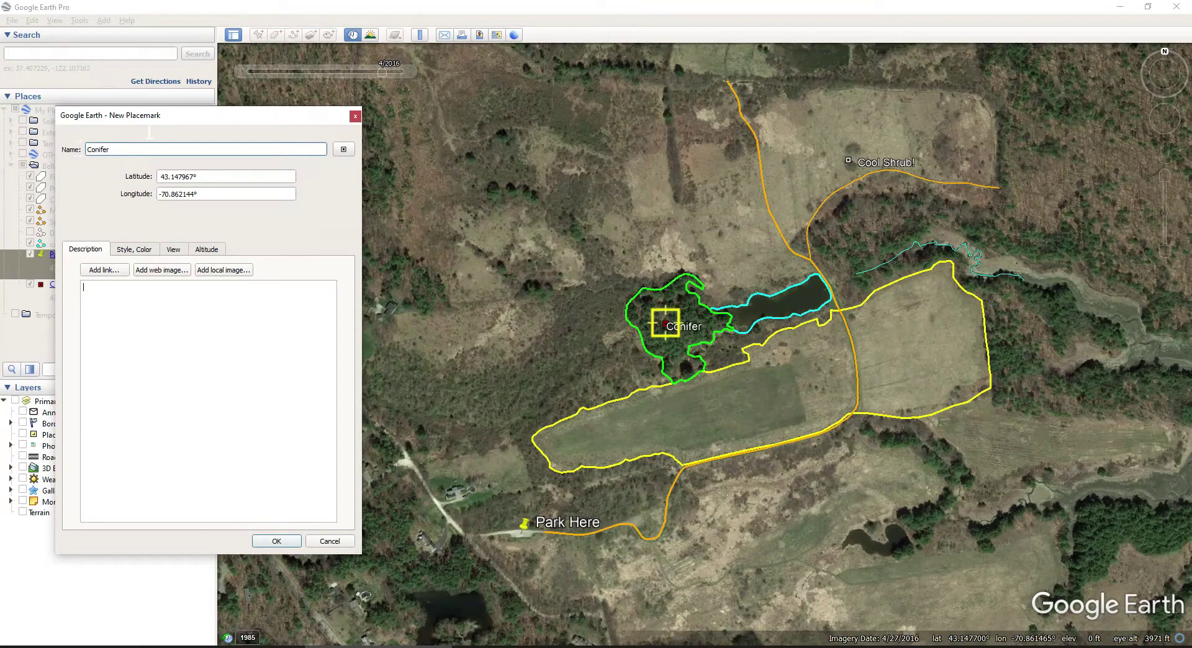
# Step: Give the Conifer placemark a white circle icon at a reduced scale and save the placemark
pyautogui.click(179, 150)
pyautogui.click(343, 150)
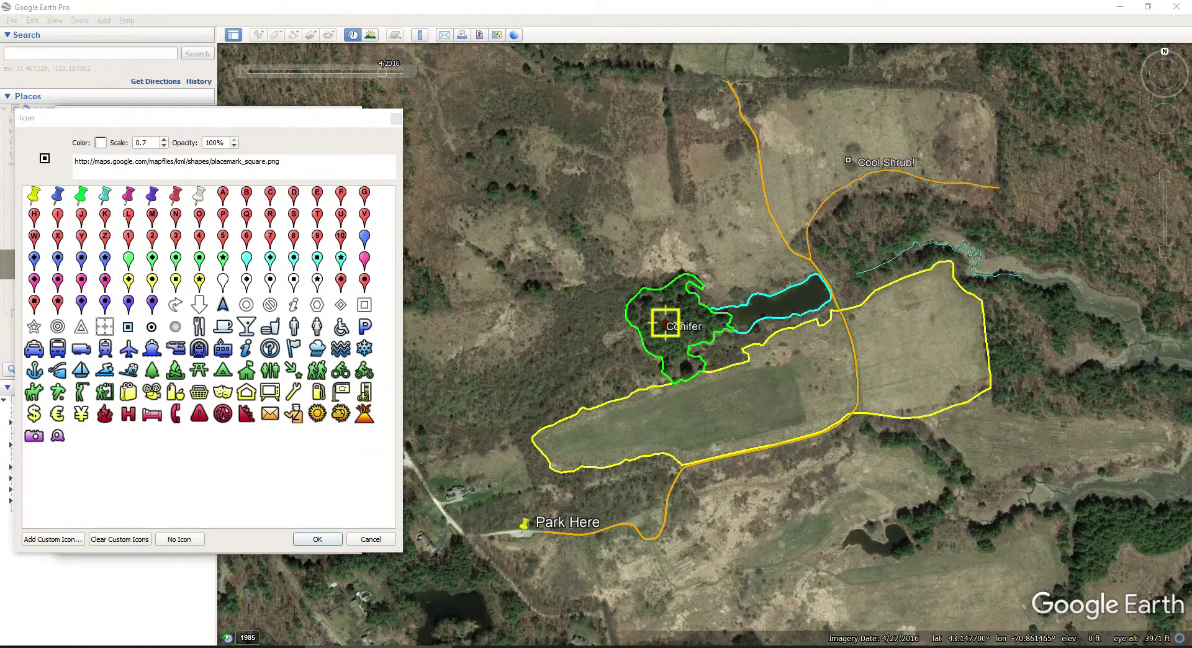
pyautogui.click(151, 326)
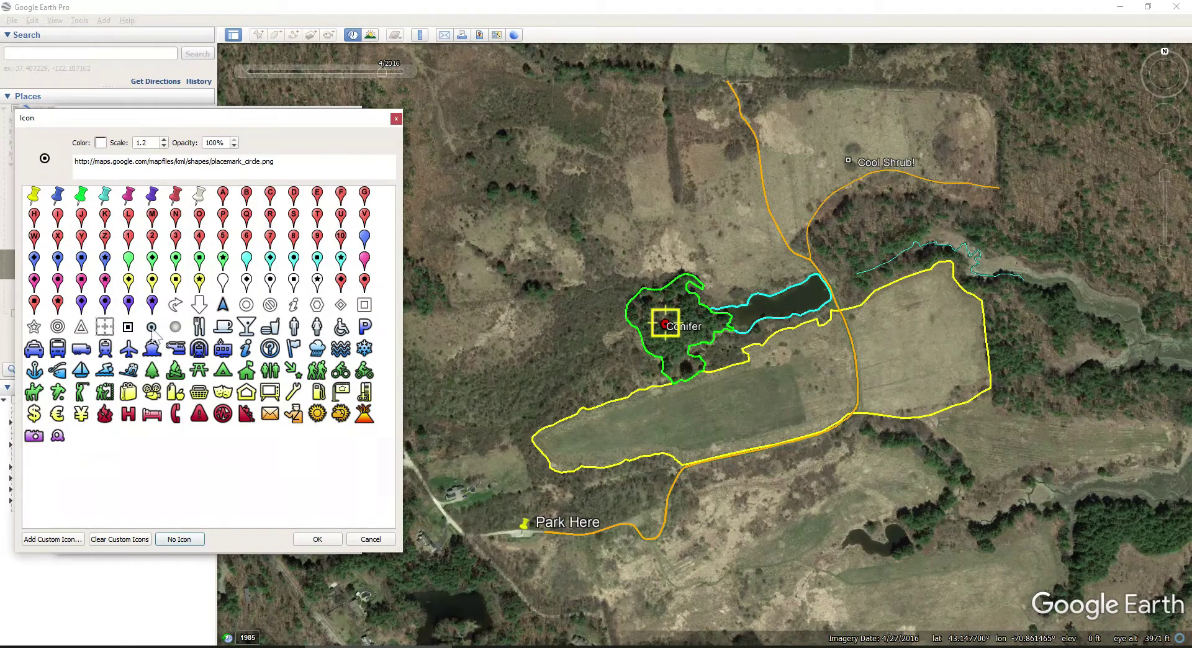
pyautogui.click(101, 143)
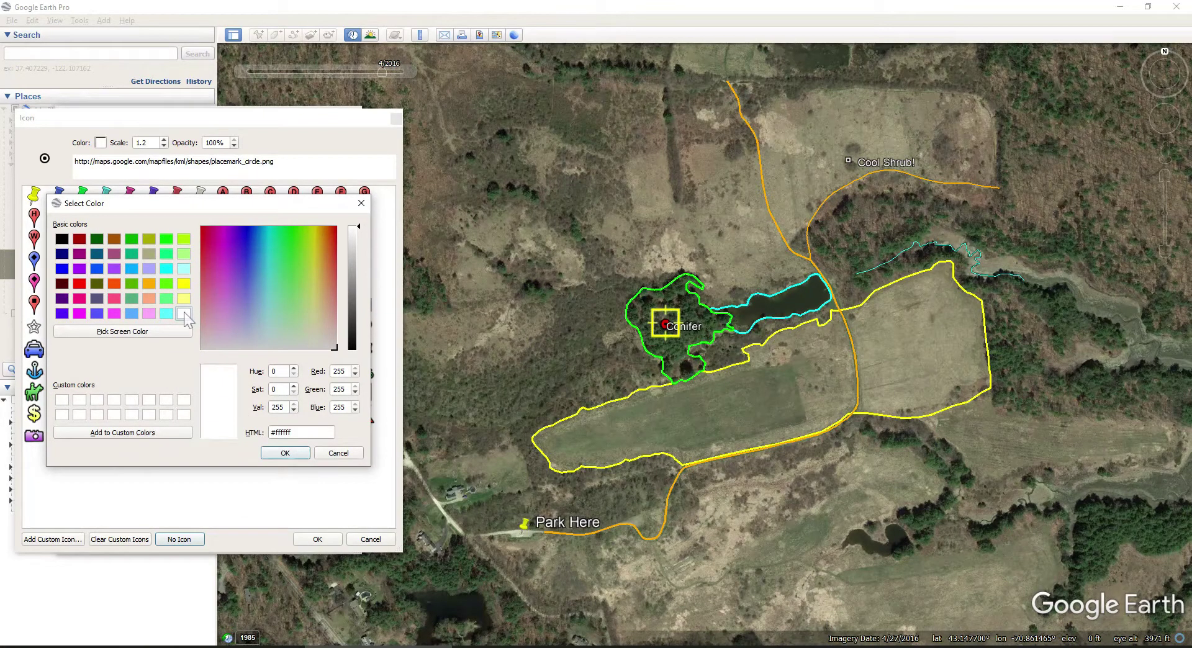
pyautogui.click(285, 452)
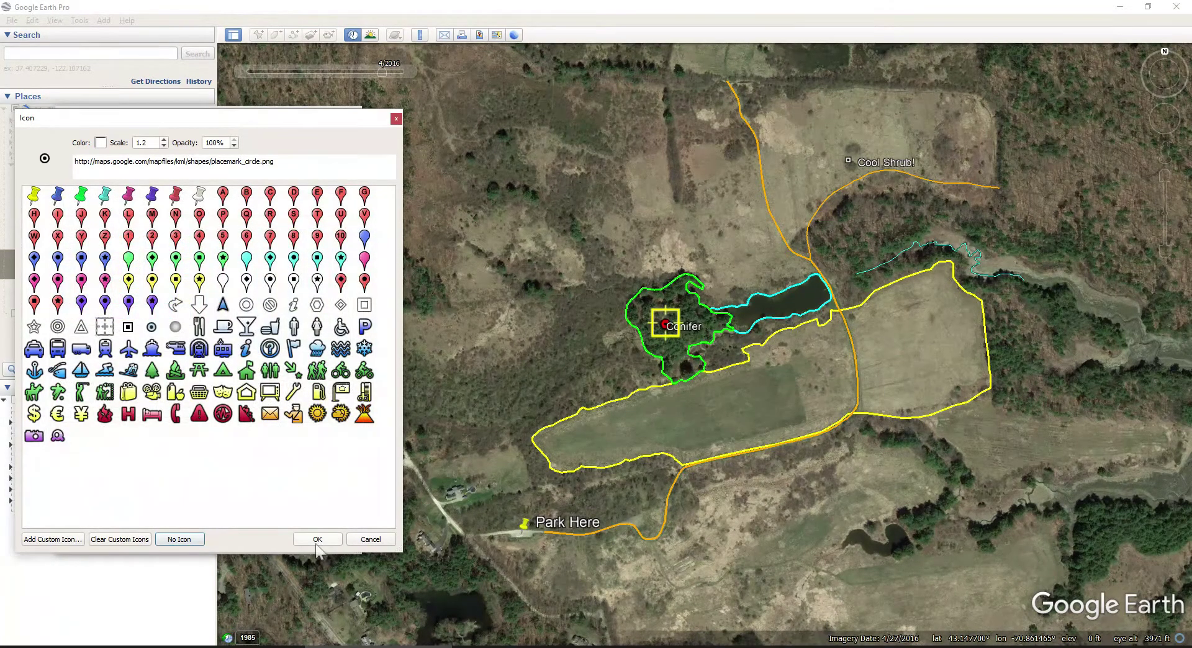
pyautogui.doubleClick(164, 145)
pyautogui.click(164, 145)
pyautogui.click(318, 539)
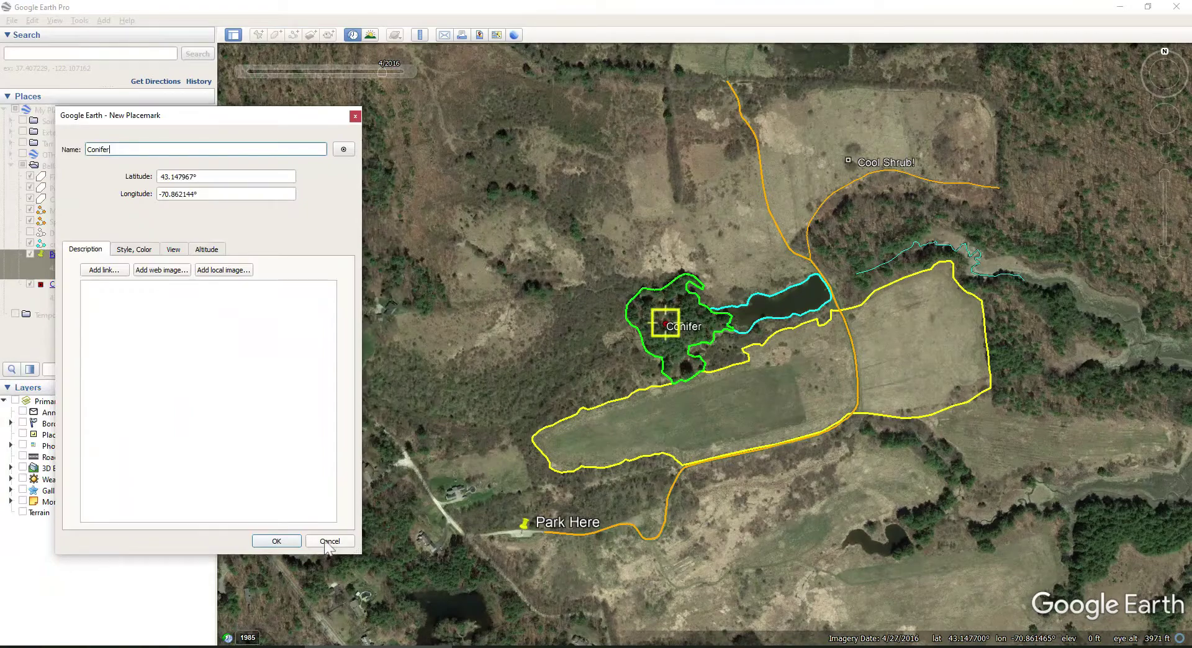
pyautogui.click(276, 542)
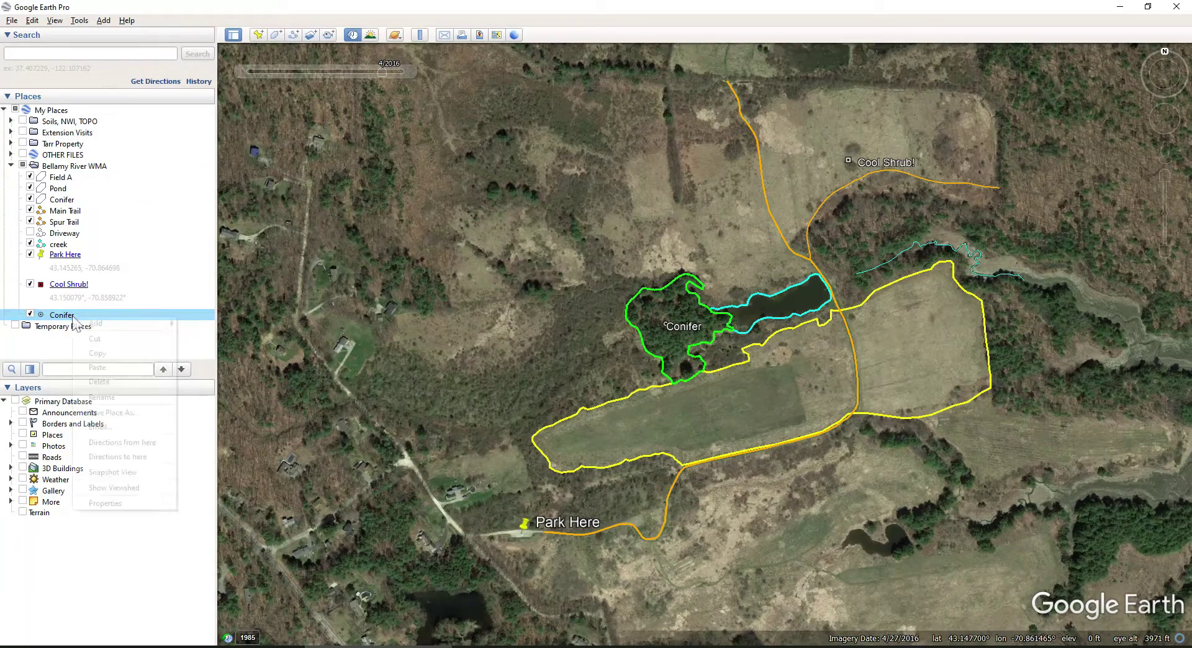
# Step: Set the Conifer placemark's icon scale to 0.0 so that only its label is drawn
pyautogui.rightClick(73, 323)
pyautogui.click(121, 503)
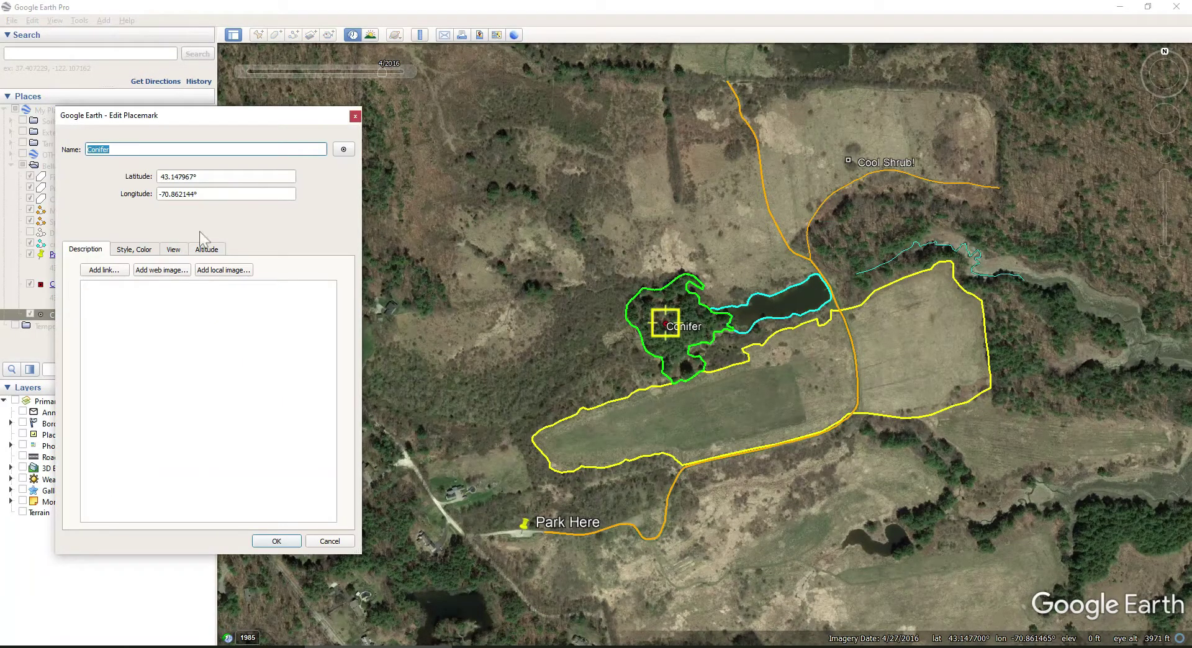
pyautogui.click(134, 249)
pyautogui.doubleClick(160, 336)
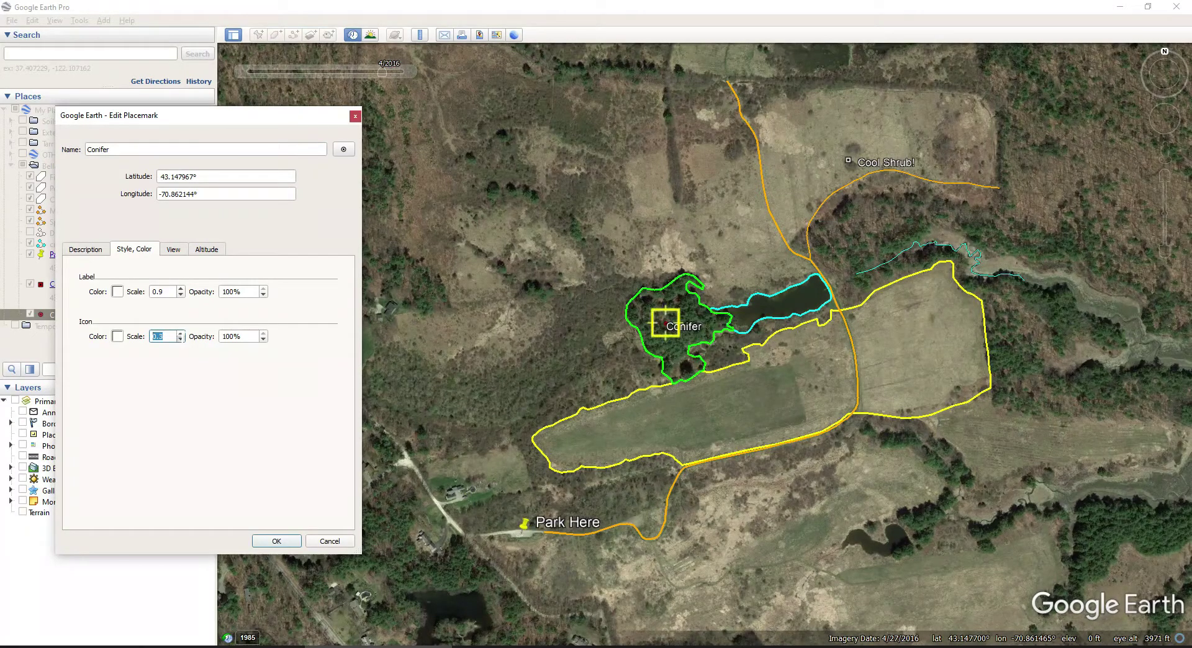
pyautogui.press('Down')
pyautogui.press('Down')
pyautogui.press('Down')
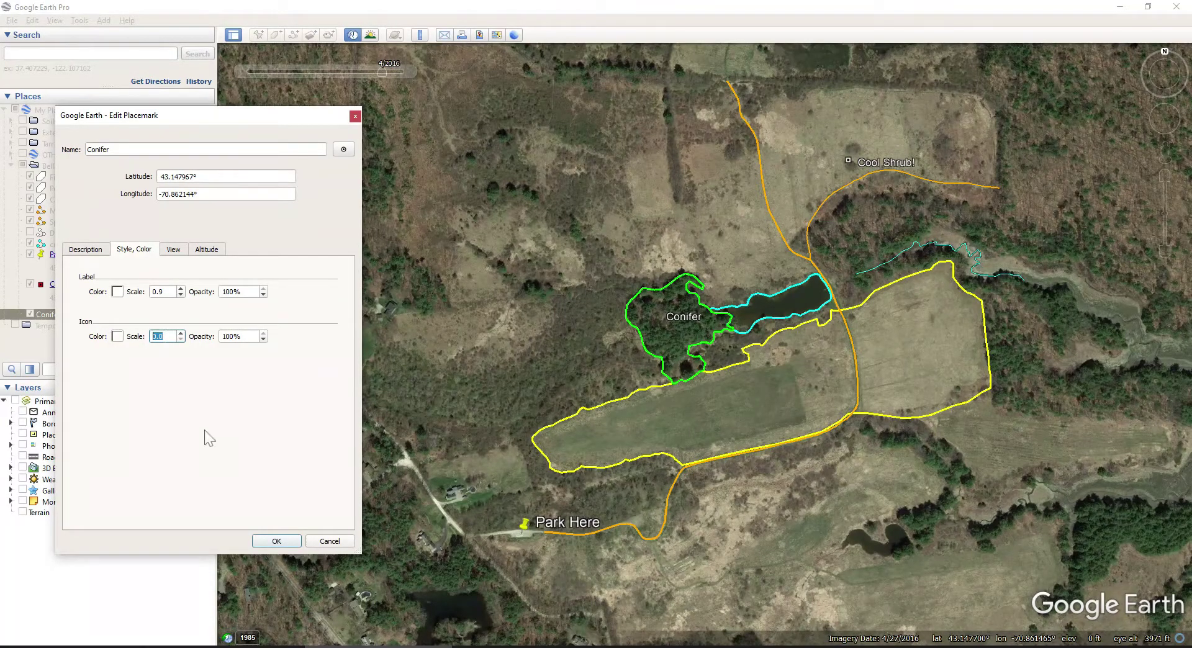
pyautogui.click(276, 540)
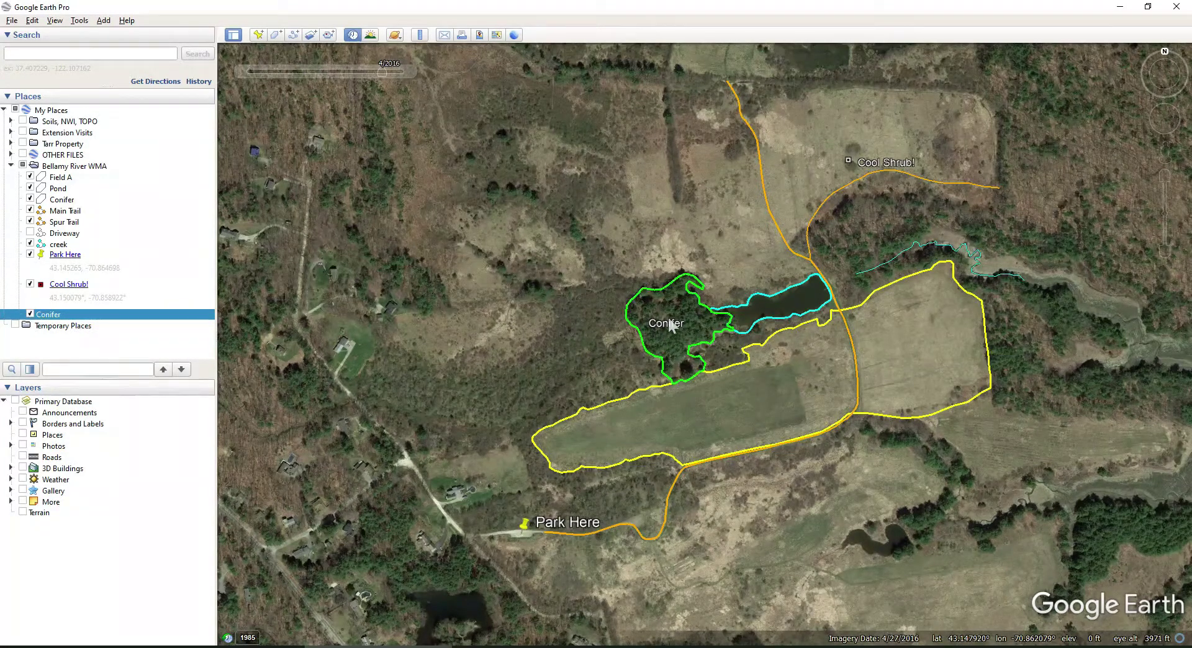
# Step: Shift the Conifer placemark slightly north within its stand with the icon scale at 0.2, and save it with the icon scale at 0.0
pyautogui.rightClick(47, 316)
pyautogui.click(98, 506)
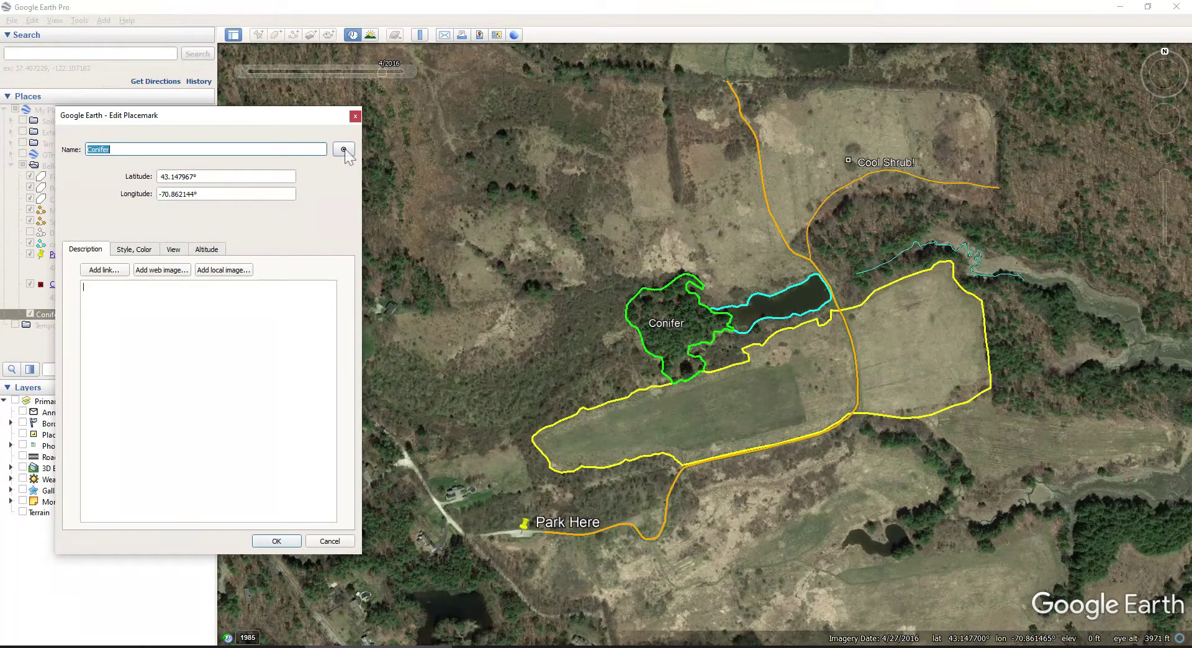
pyautogui.click(132, 250)
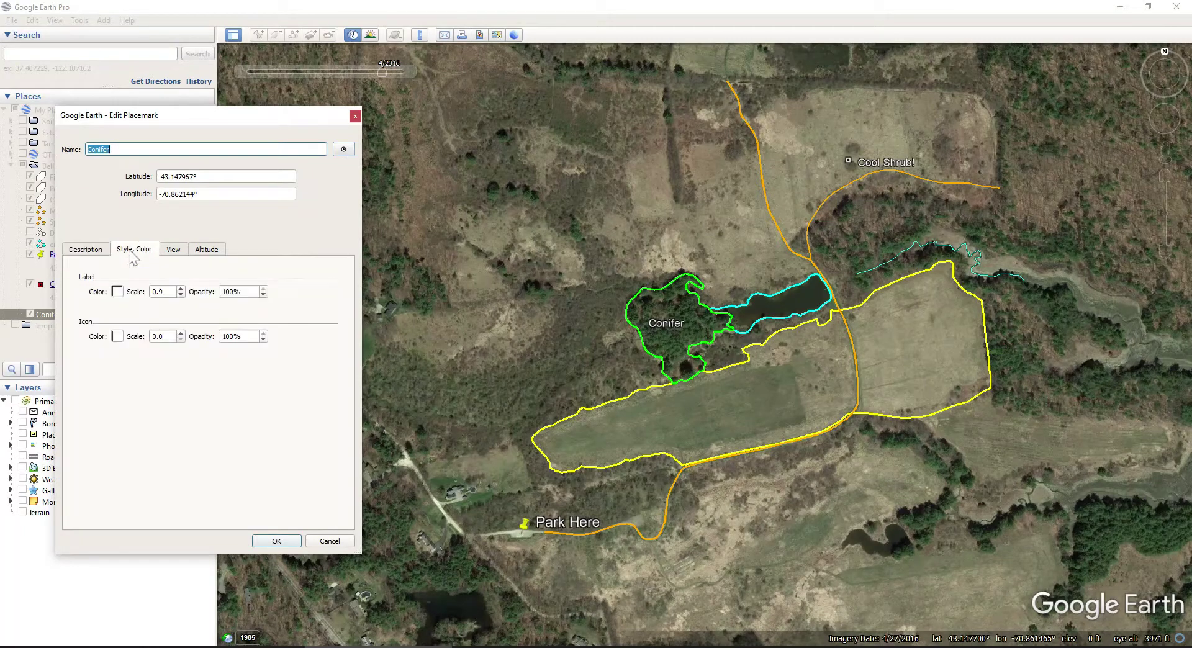
pyautogui.click(180, 333)
pyautogui.click(181, 332)
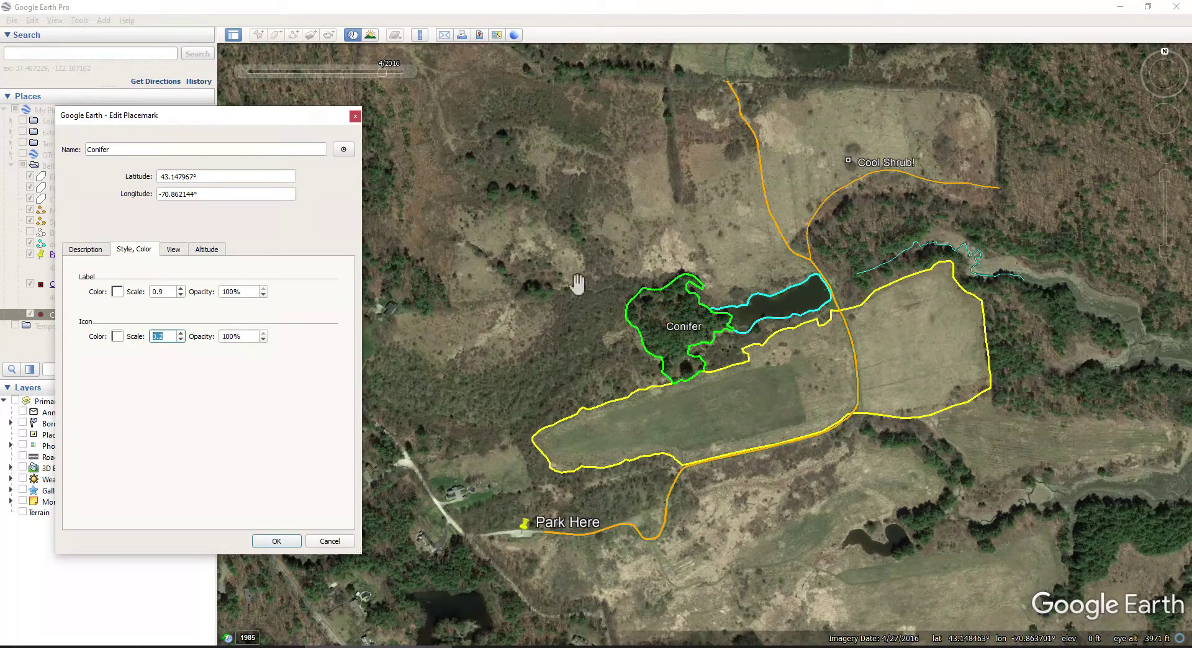
pyautogui.moveTo(668, 334); pyautogui.dragTo(669, 322)
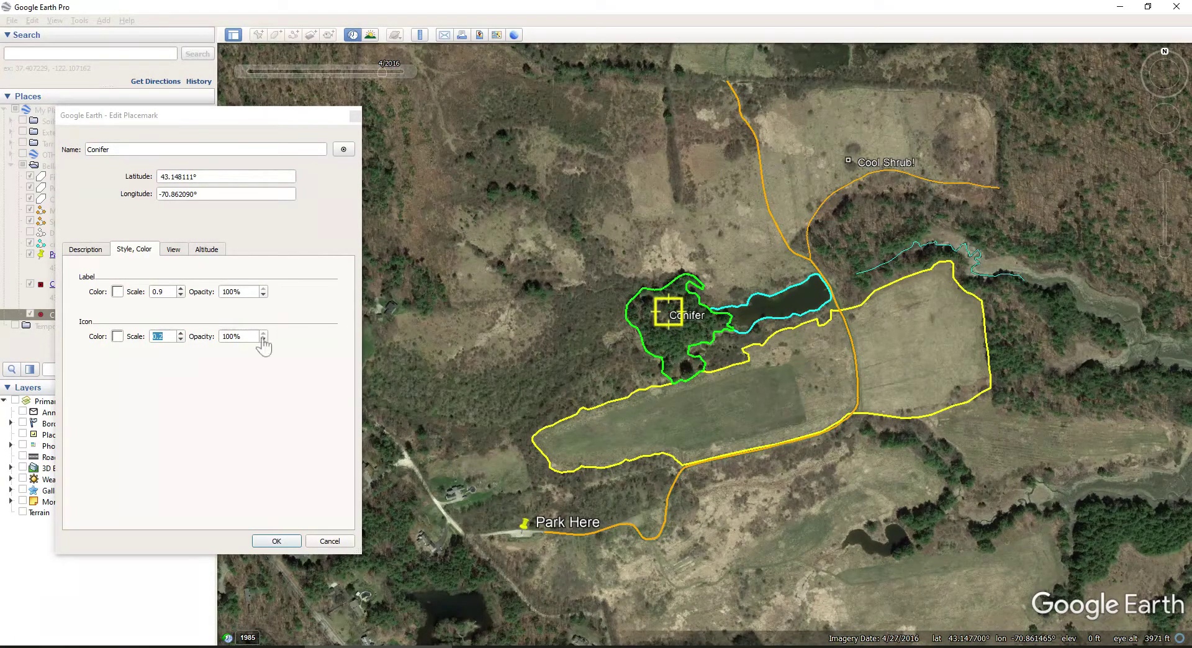
pyautogui.doubleClick(180, 339)
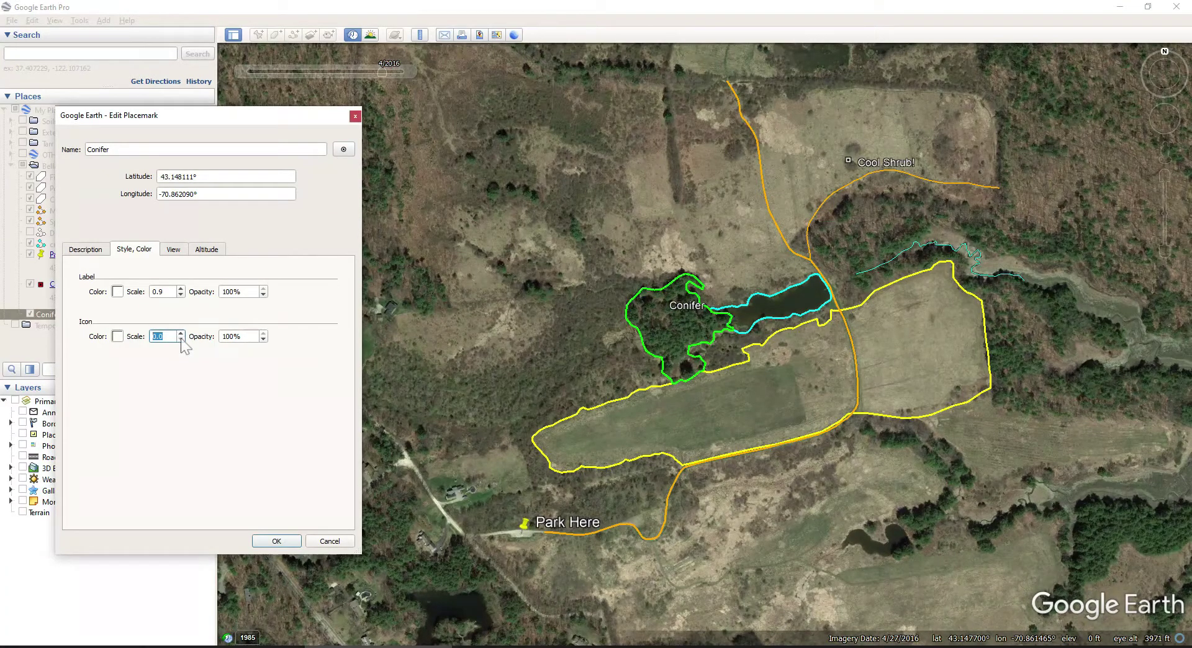
pyautogui.click(261, 542)
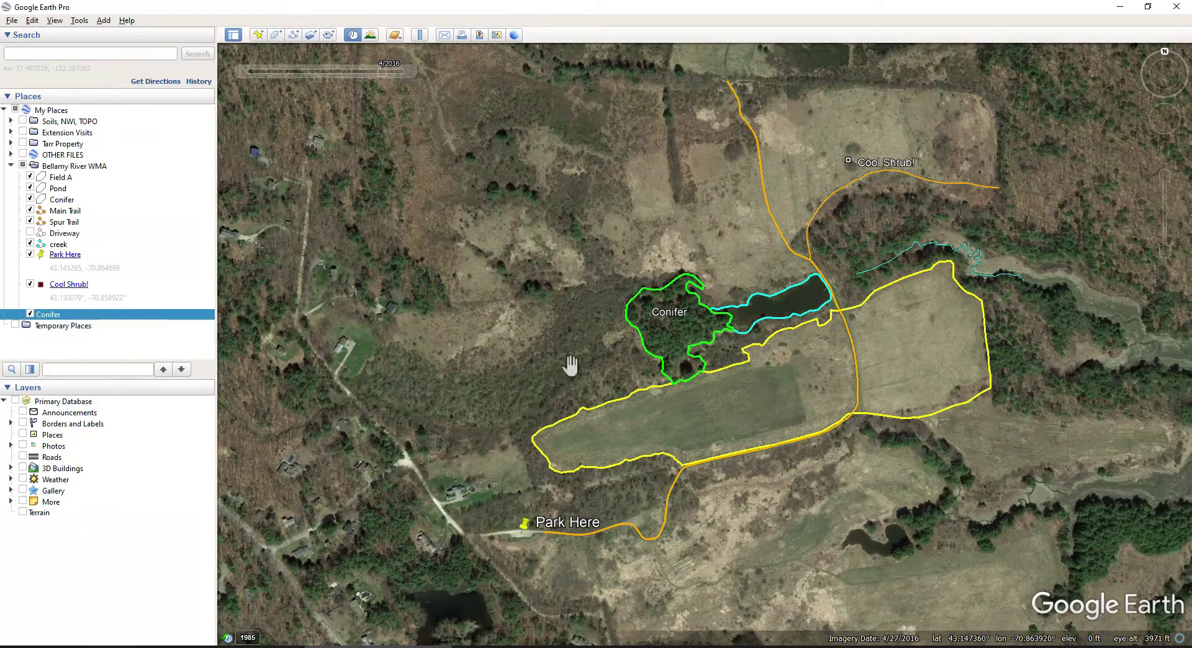
# Step: Add a new placemark with an icon scale of 0.2 and position it over the cyan-outlined pond
pyautogui.click(256, 35)
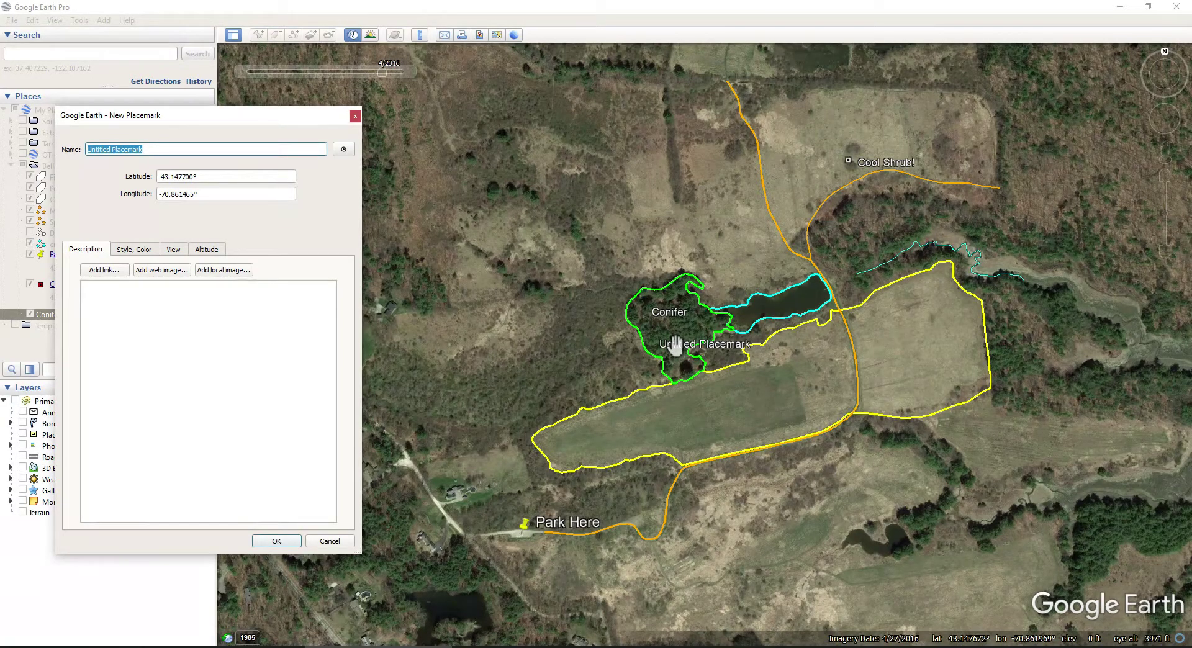
pyautogui.click(342, 151)
pyautogui.click(165, 140)
pyautogui.click(164, 141)
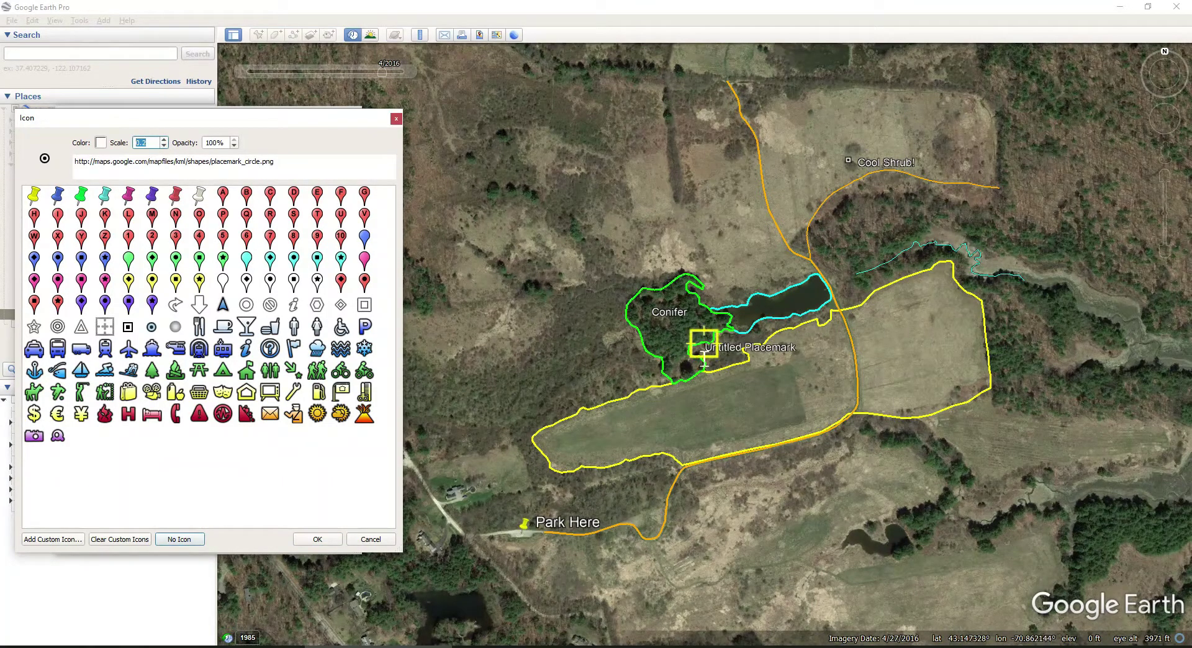
pyautogui.moveTo(703, 345); pyautogui.dragTo(761, 313)
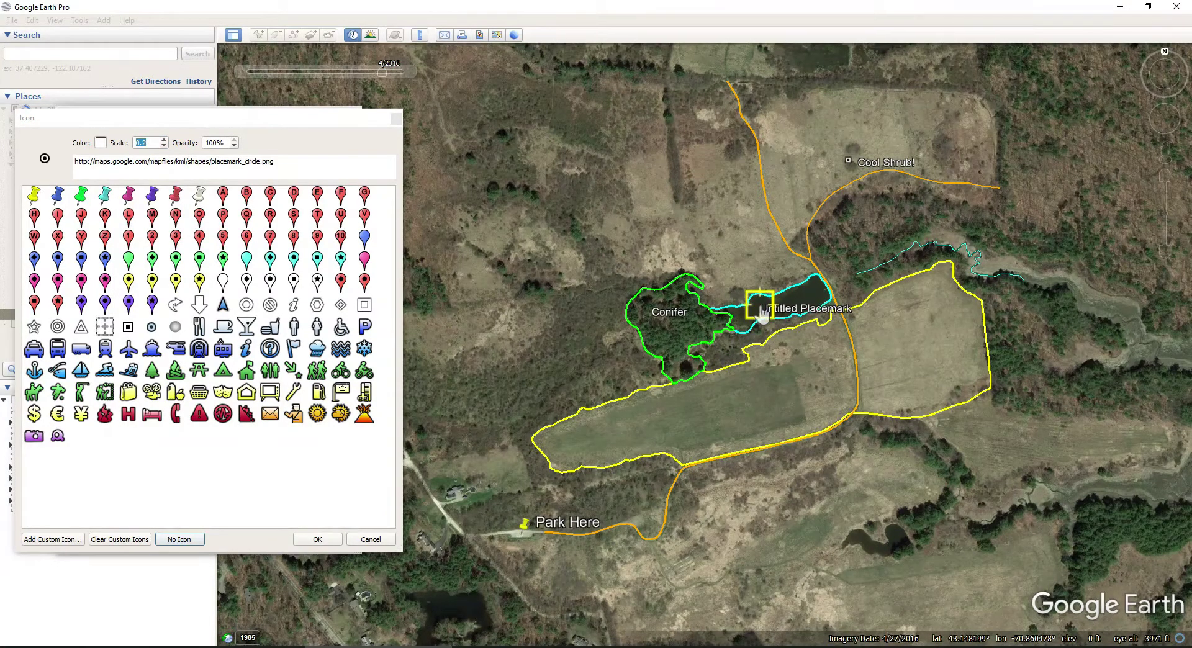
pyautogui.click(317, 538)
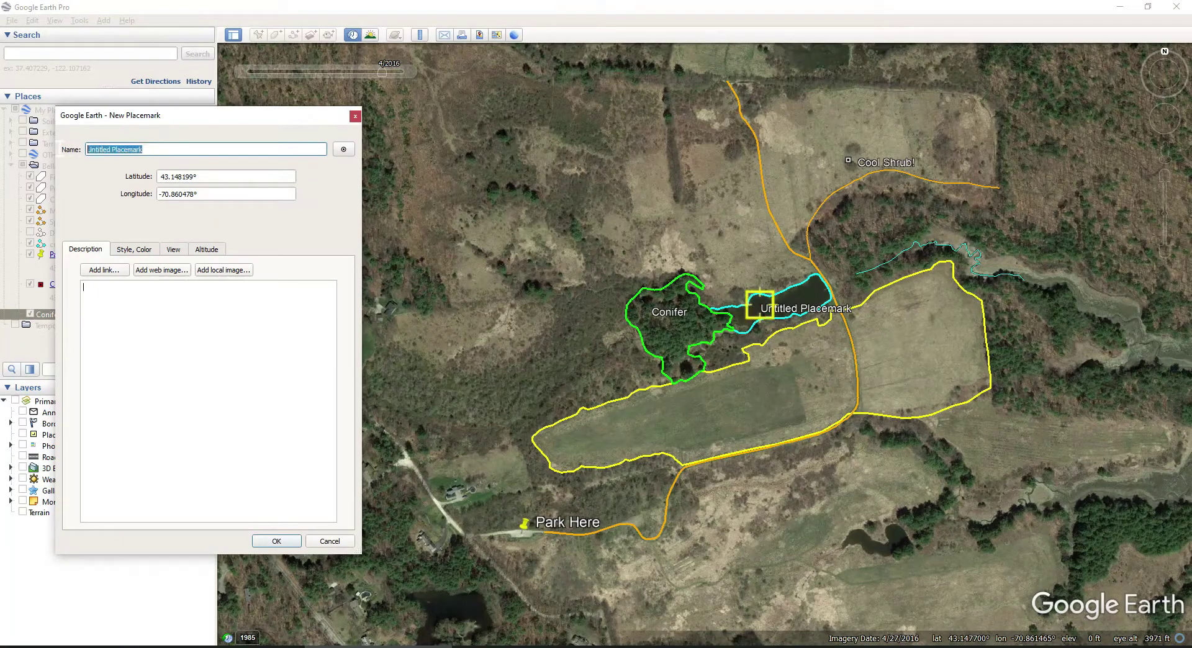
# Step: Name the placemark Pond, nudge it slightly northeast within the pond, and set its icon scale to 0.0
pyautogui.write('Pond')
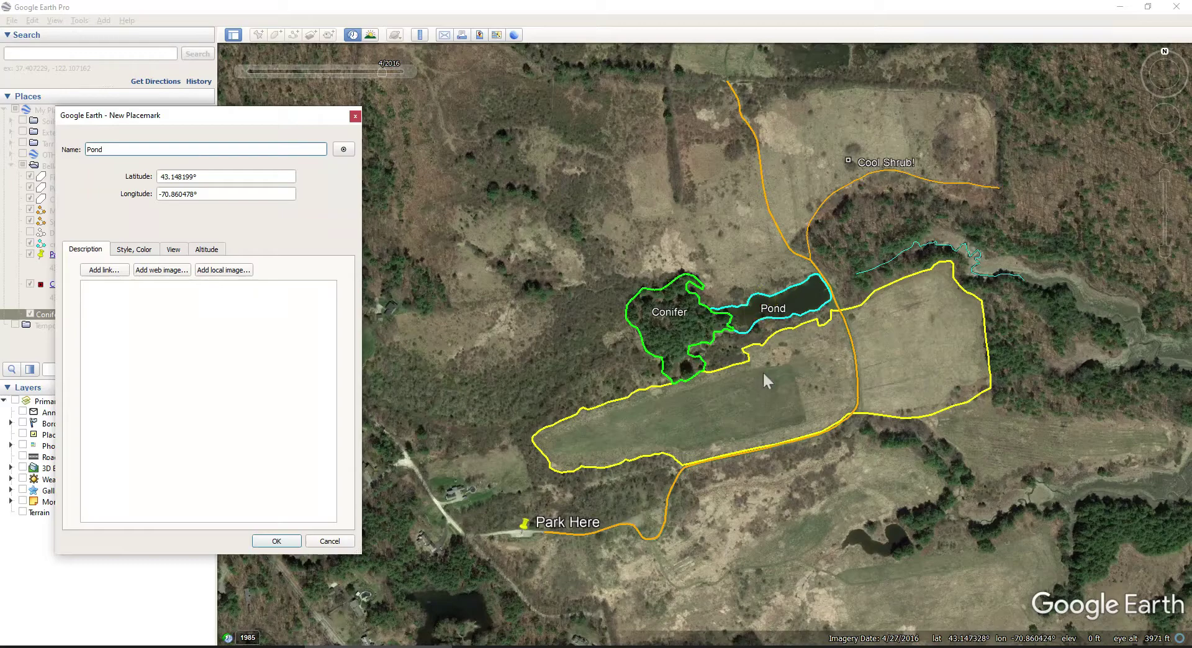
pyautogui.moveTo(761, 304); pyautogui.dragTo(766, 304)
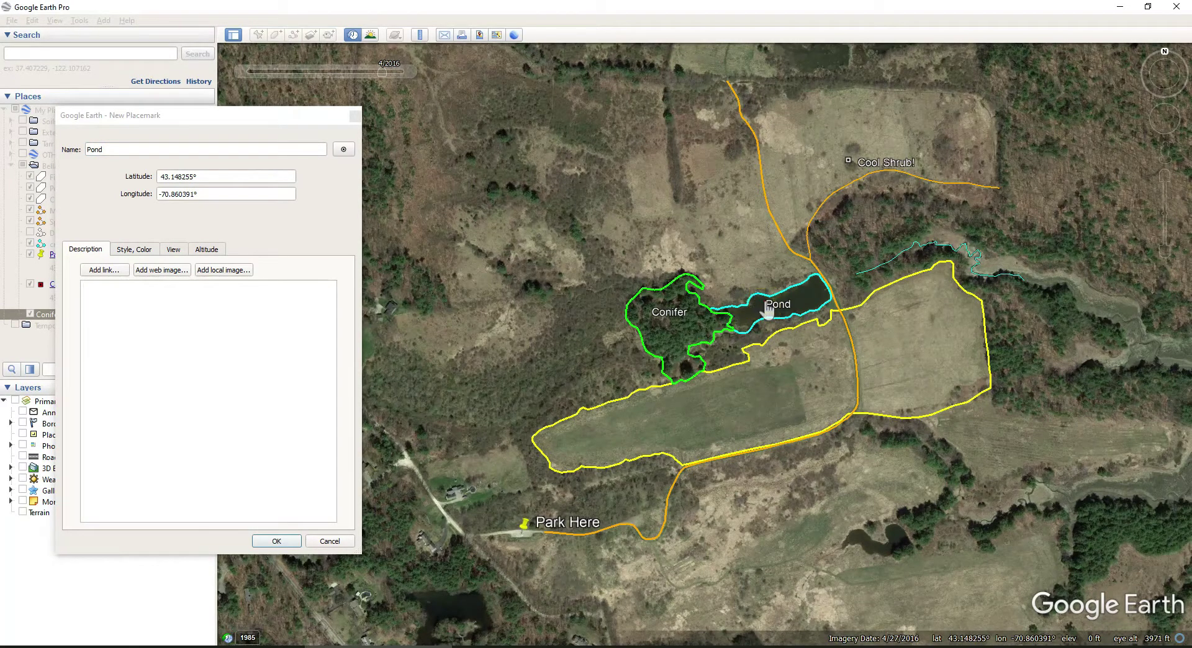
pyautogui.click(343, 149)
pyautogui.doubleClick(273, 303)
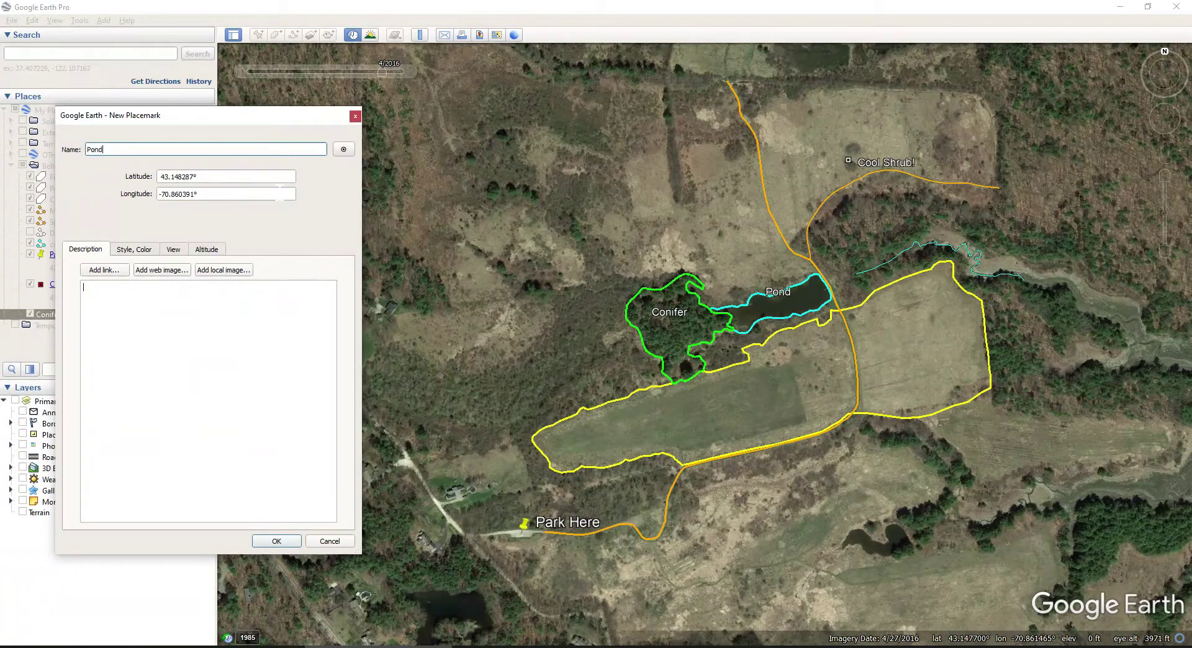
# Step: Recentre the Pond placemark in the pond with its icon scale at 0.2, and save it with the icon hidden
pyautogui.click(343, 148)
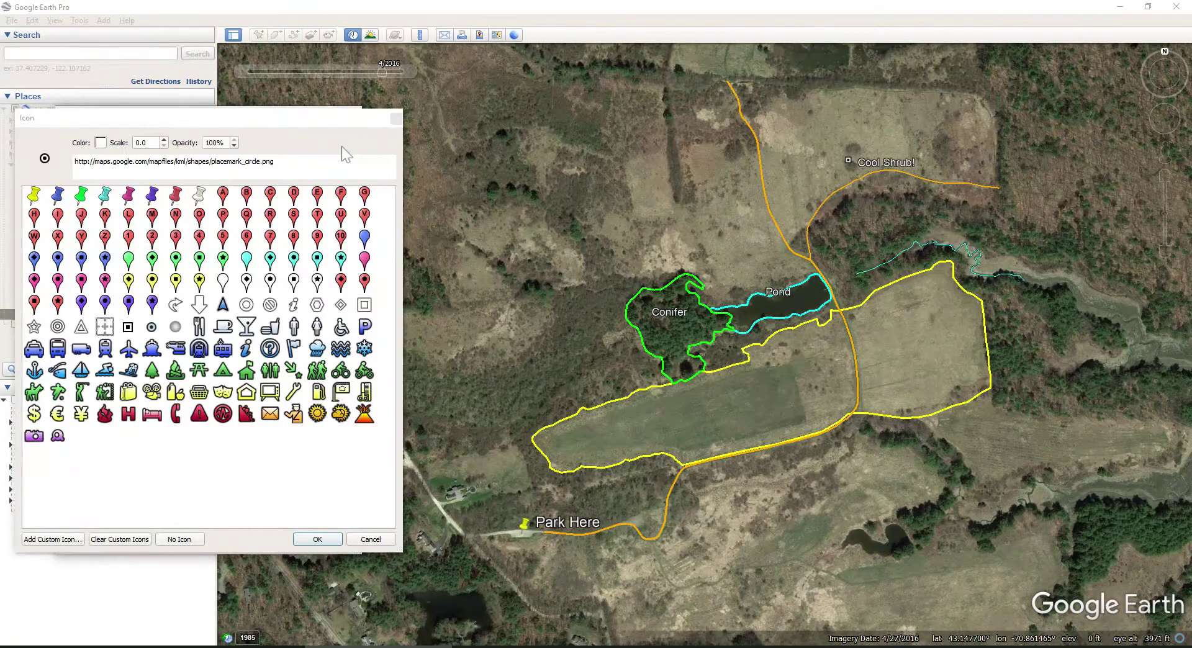
pyautogui.click(164, 139)
pyautogui.click(164, 140)
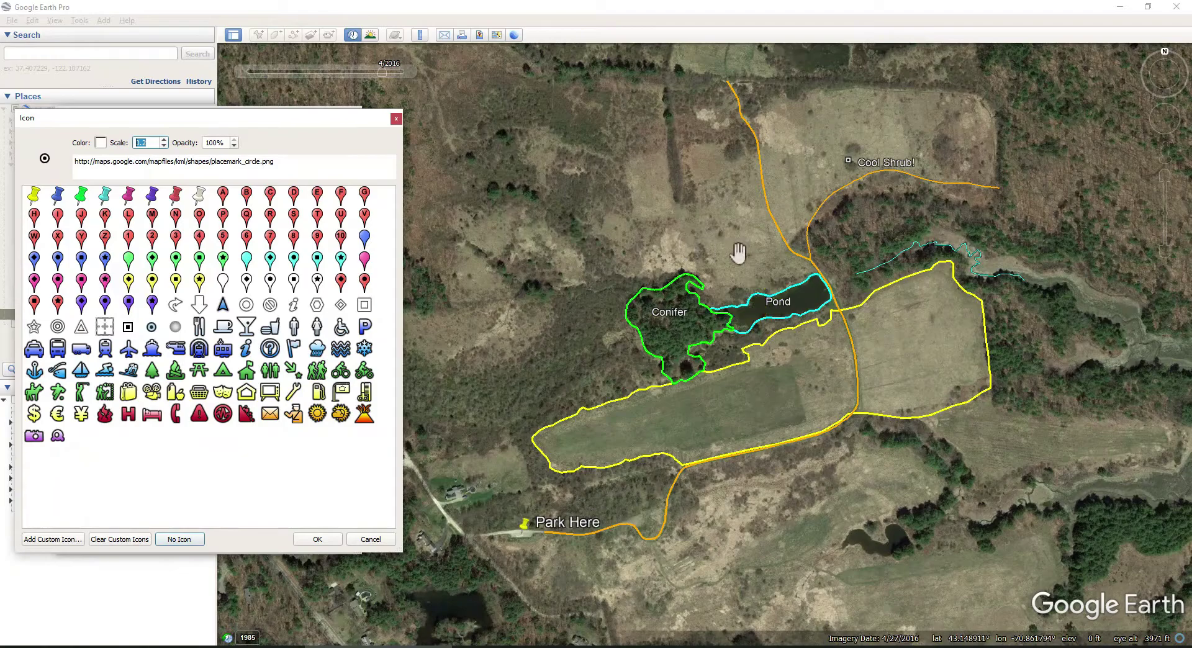
pyautogui.moveTo(765, 292); pyautogui.dragTo(762, 314)
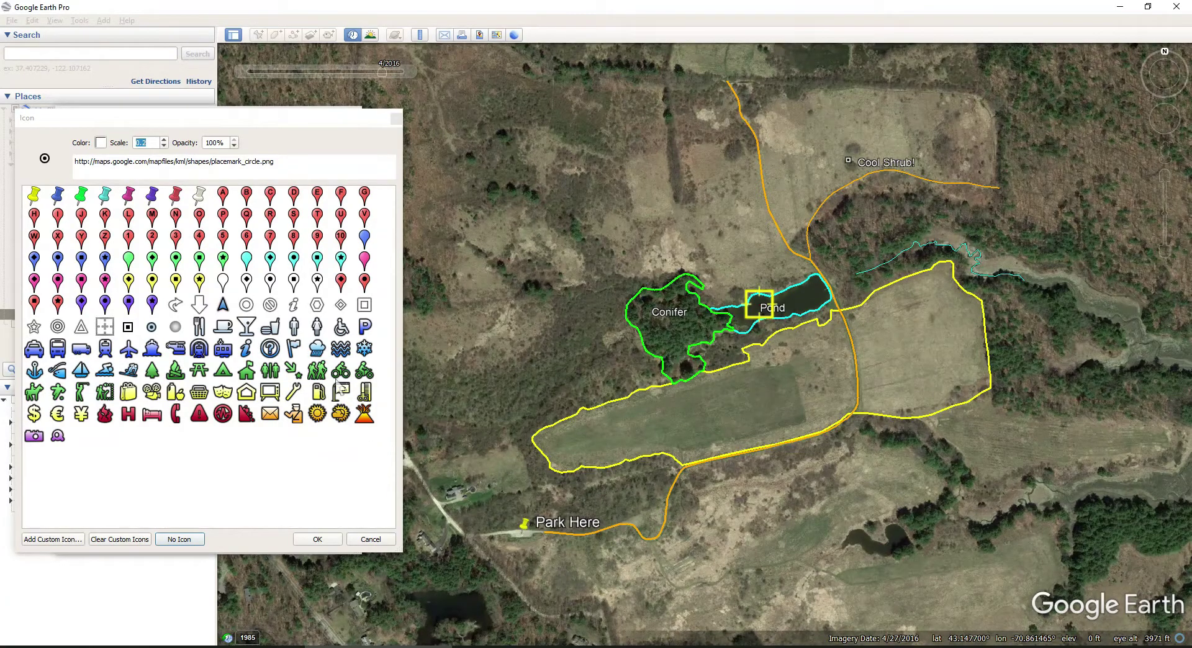
pyautogui.click(322, 539)
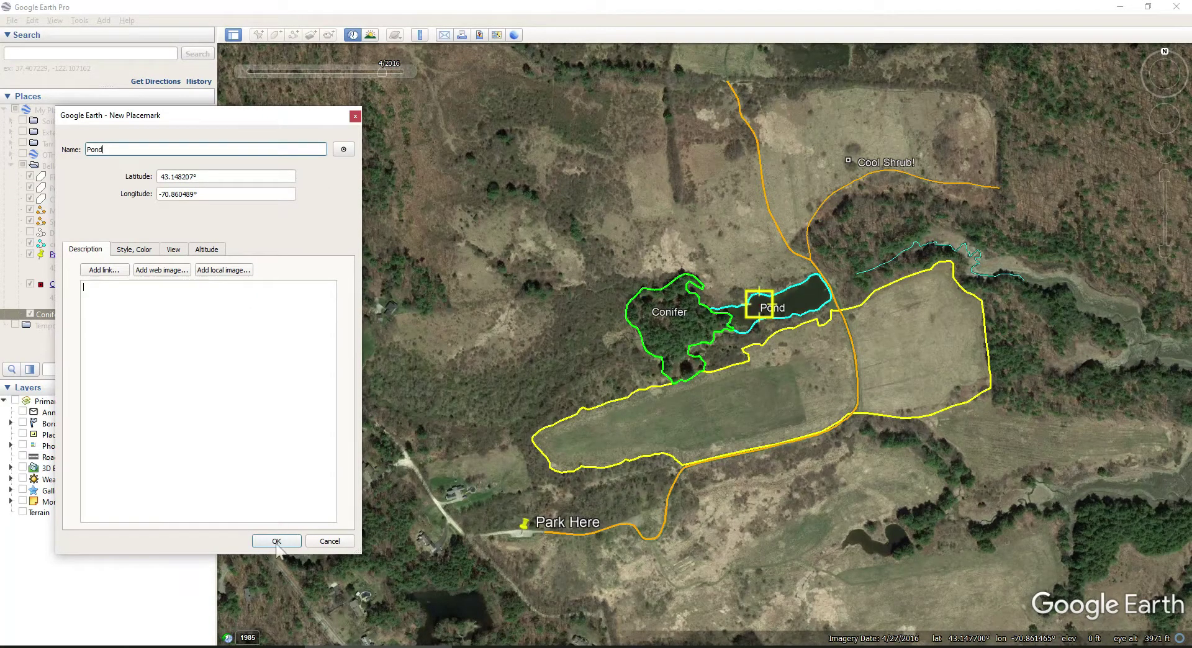
pyautogui.click(343, 148)
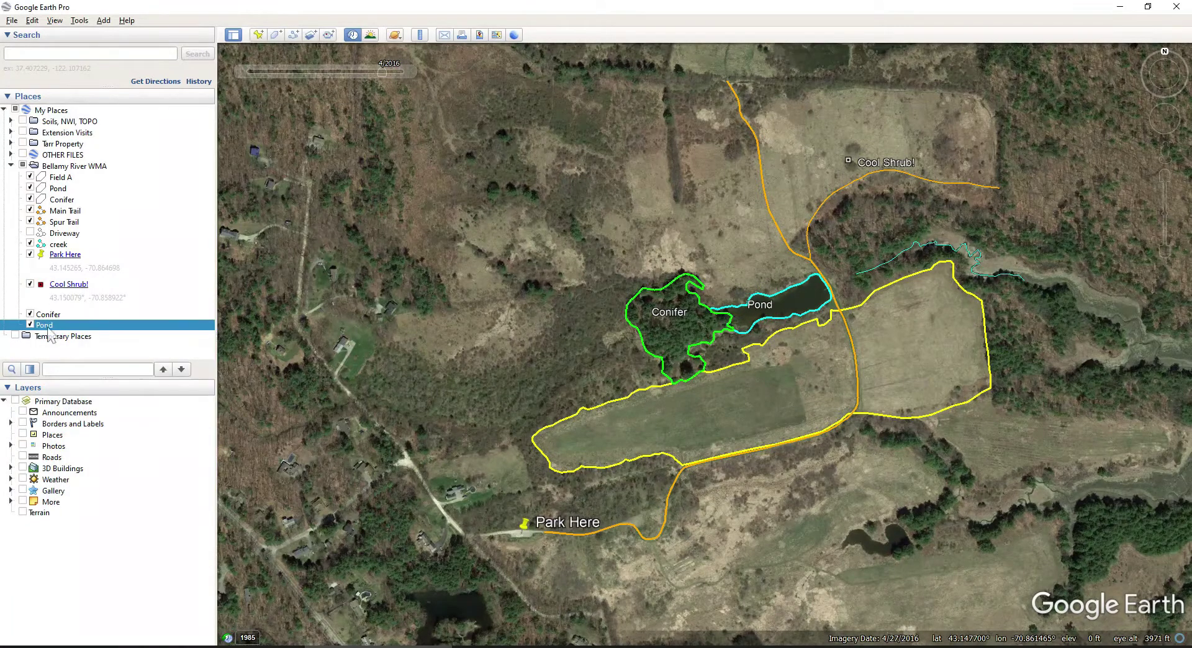
pyautogui.click(317, 539)
pyautogui.click(318, 540)
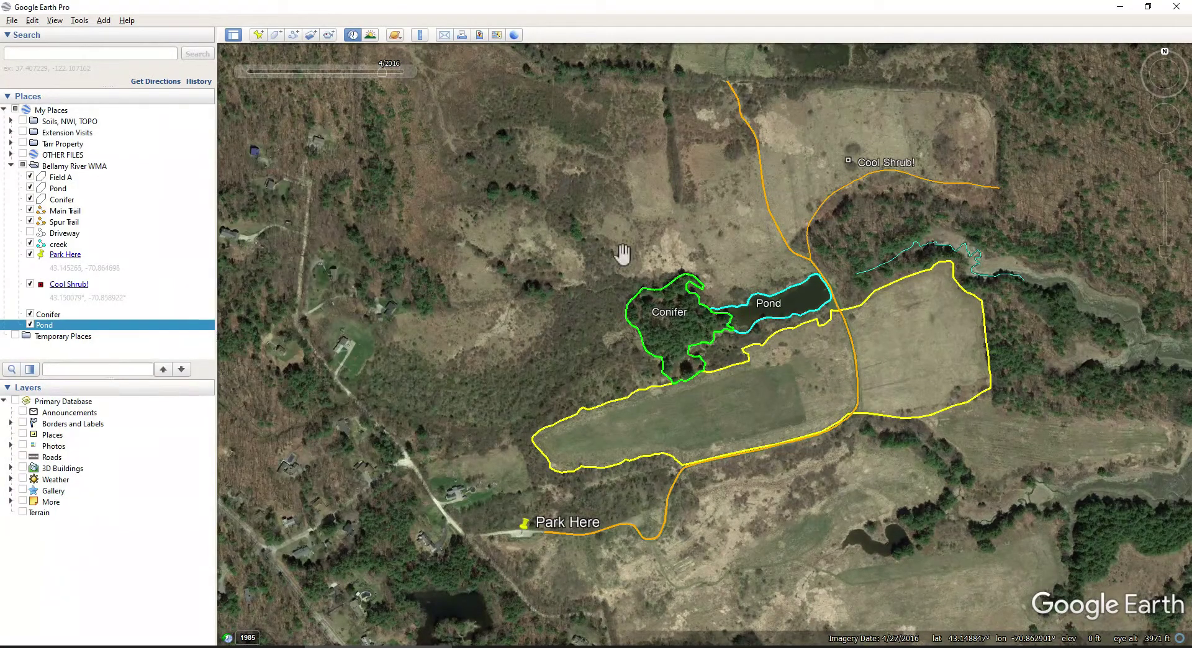
# Step: Add a placemark named Field with no visible icon in the western part of the yellow-outlined field
pyautogui.click(257, 34)
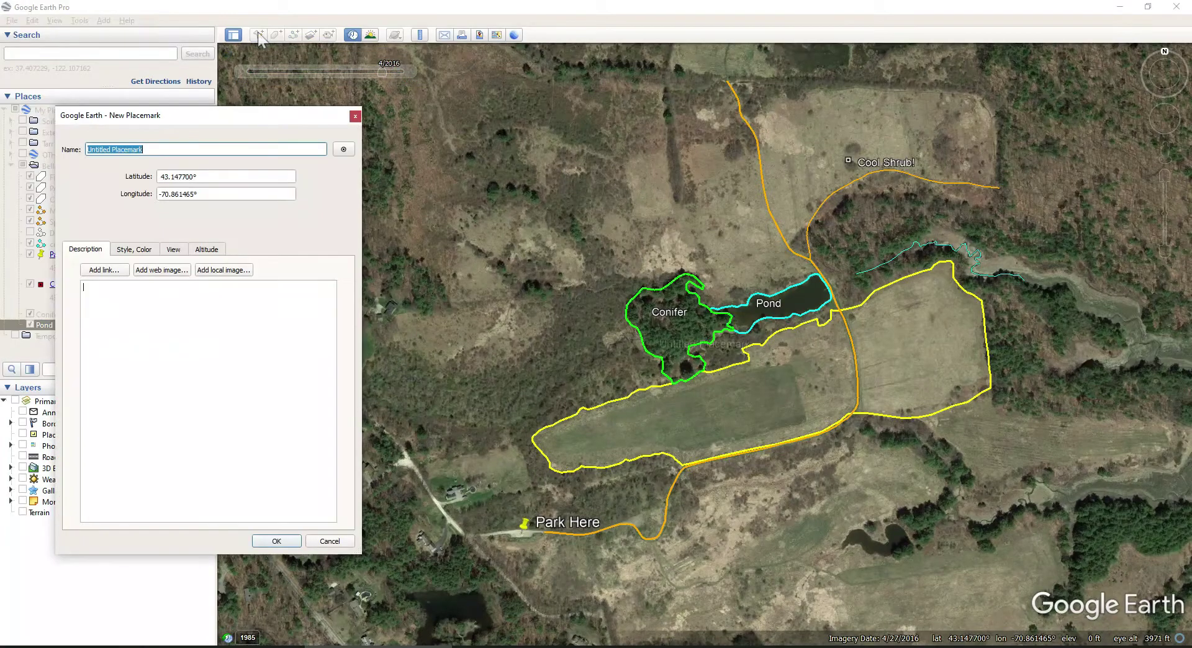
pyautogui.click(343, 149)
pyautogui.press('Return')
pyautogui.write('Field')
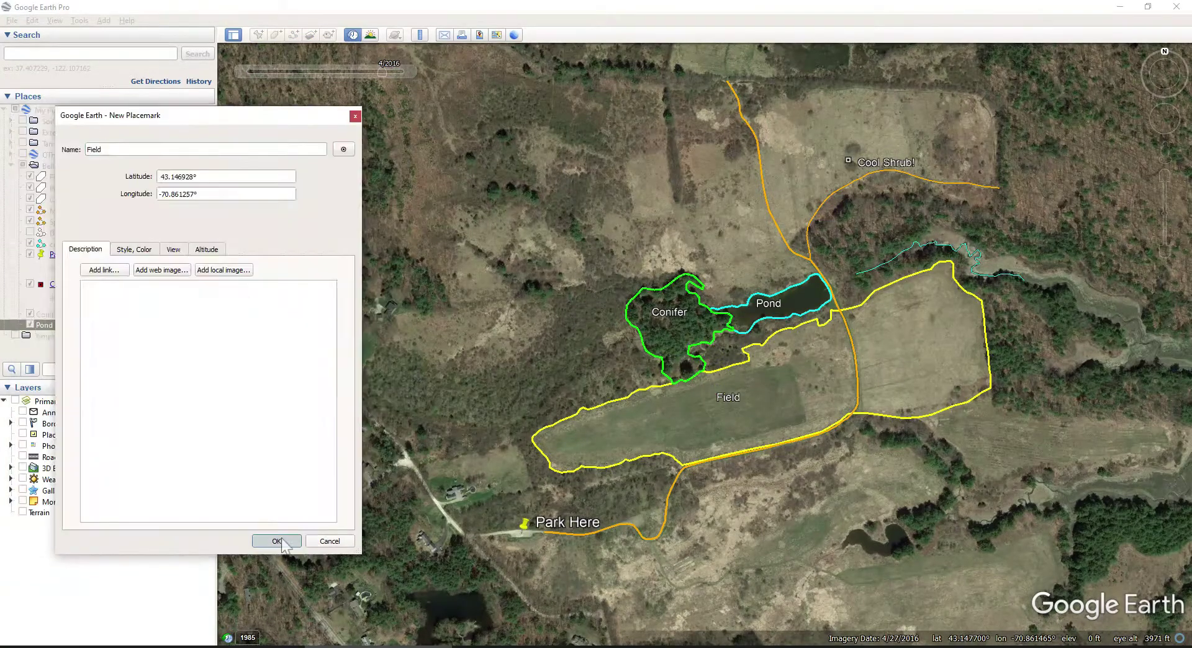
pyautogui.press('Return')
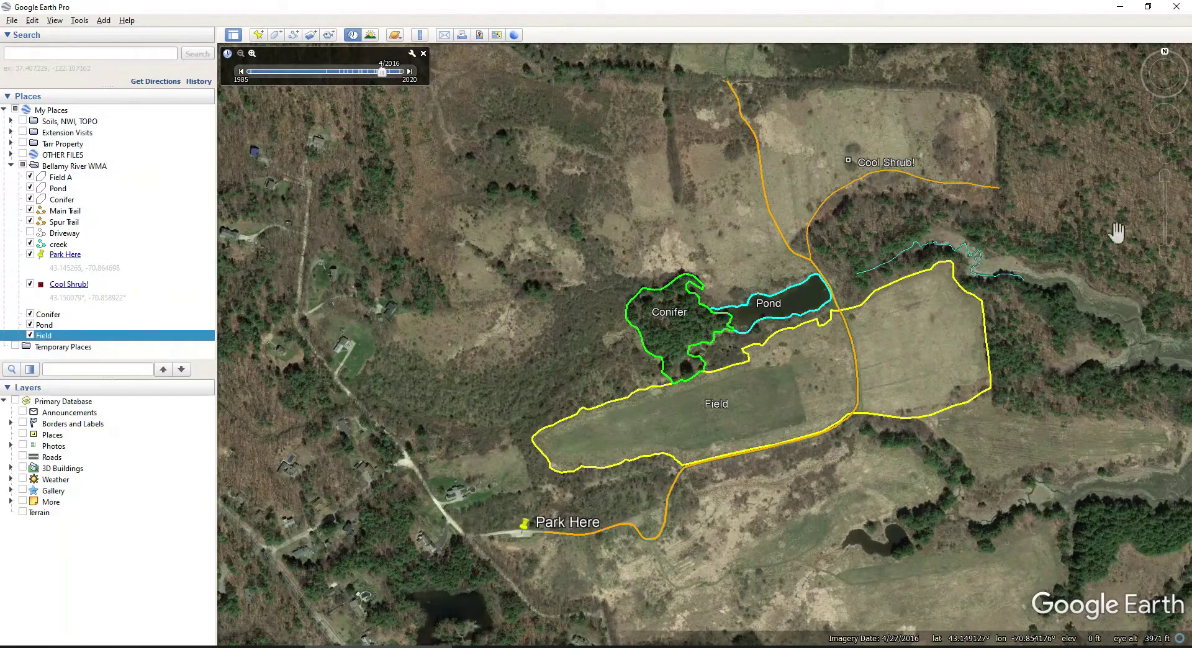
# Step: Compare how the Conifer, Pond and Field labels appear on the map at wide and close zoom levels
pyautogui.click(1163, 252)
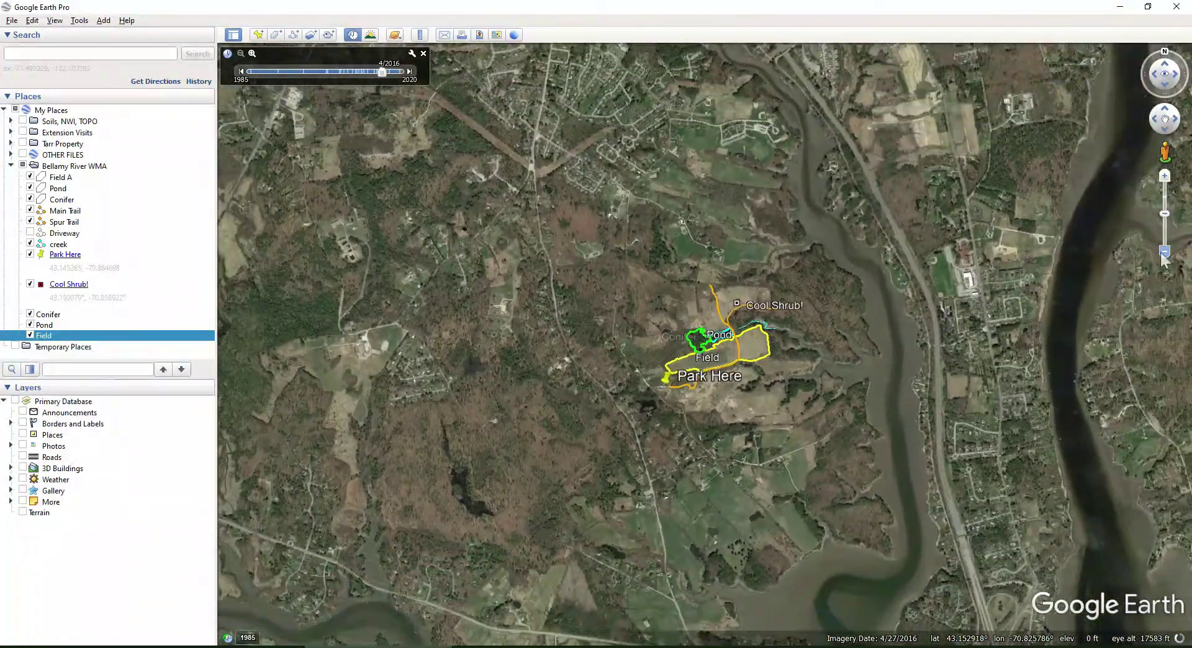
pyautogui.click(1164, 176)
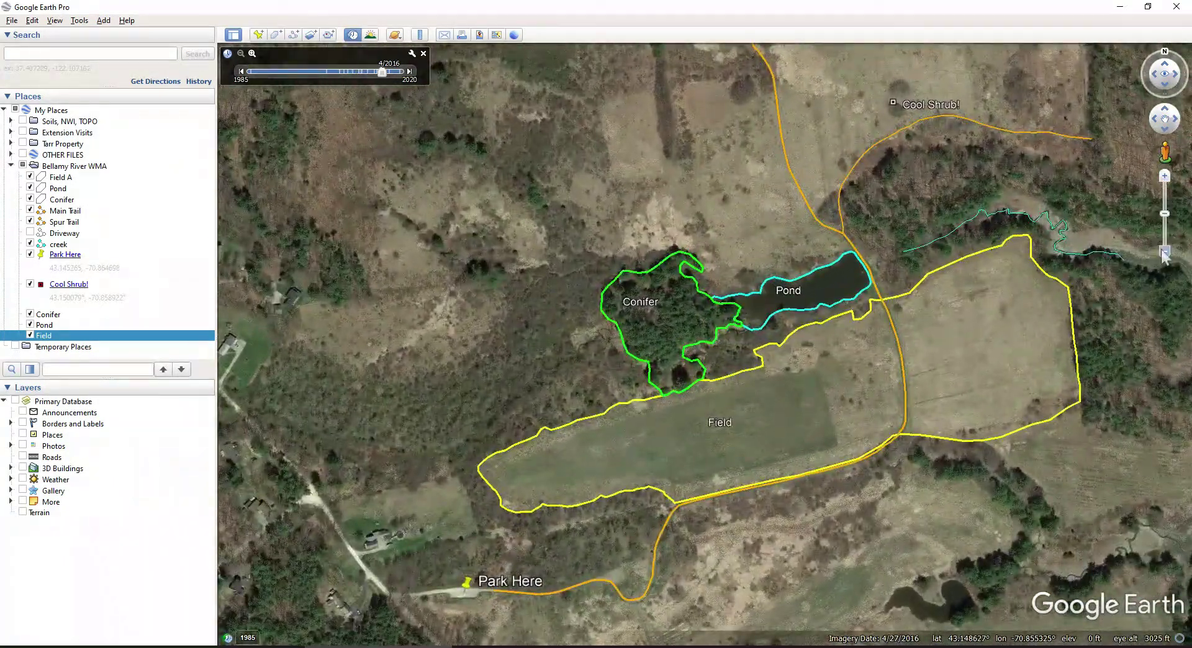
pyautogui.click(1164, 252)
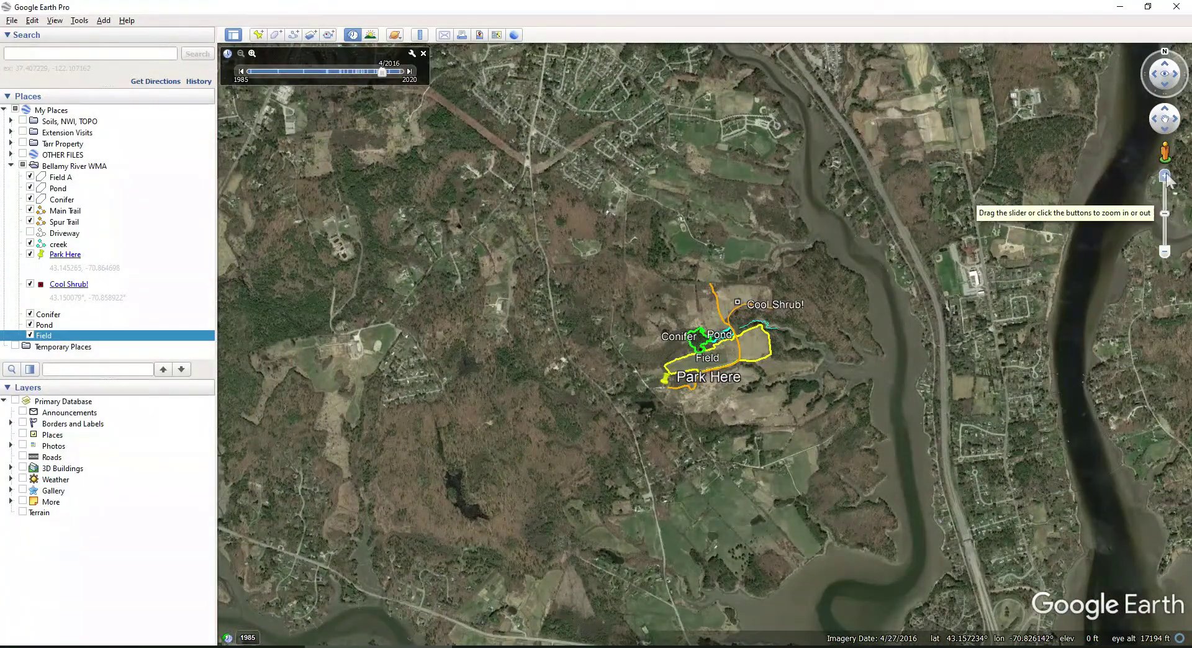
# Step: Zoom in from the wide view and frame the Bellamy River WMA features, from Park Here to Cool Shrub!, together on the map
pyautogui.click(1165, 177)
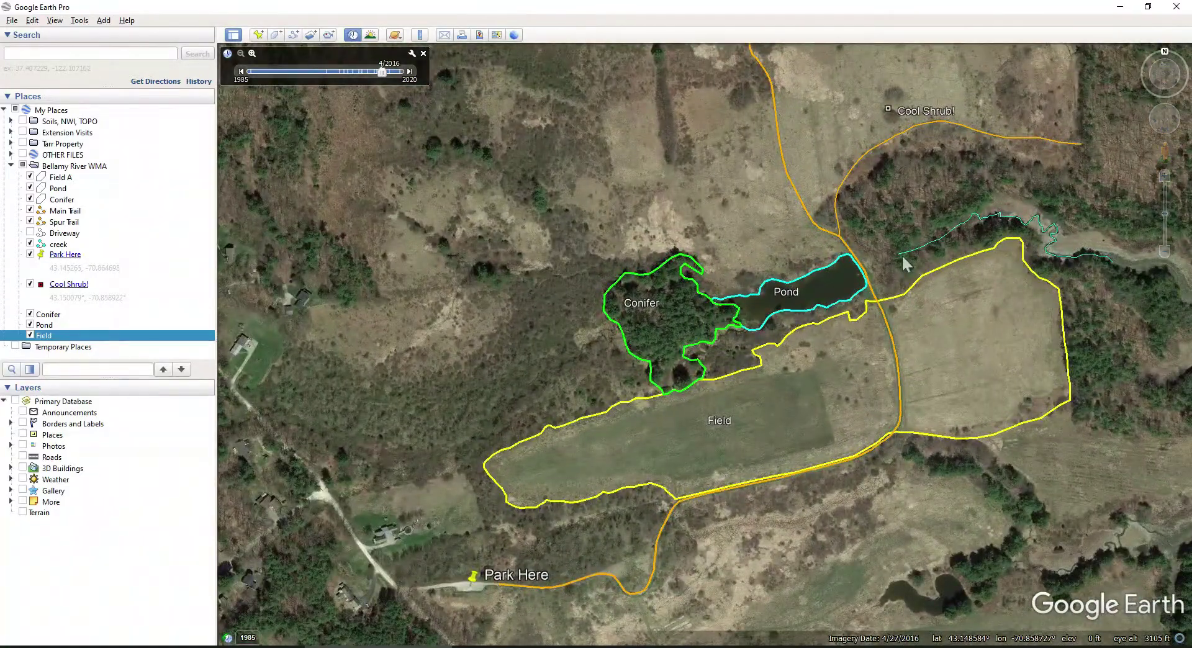
pyautogui.moveTo(897, 256); pyautogui.dragTo(824, 248)
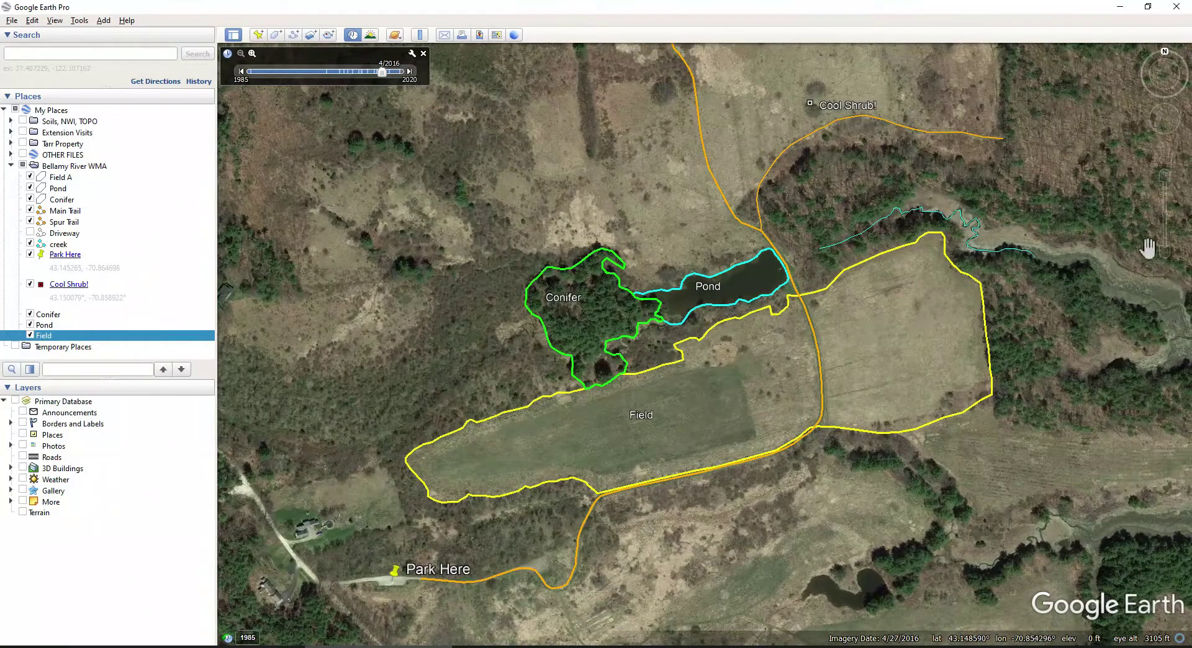
pyautogui.click(1165, 248)
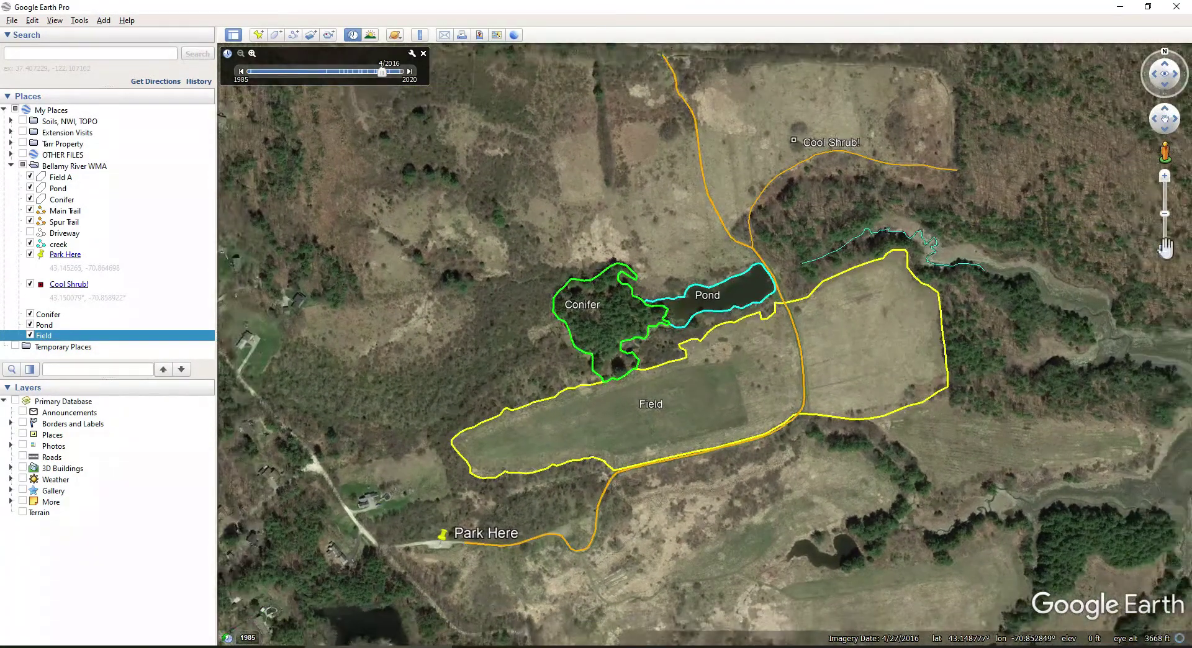
pyautogui.moveTo(652, 133); pyautogui.dragTo(663, 139)
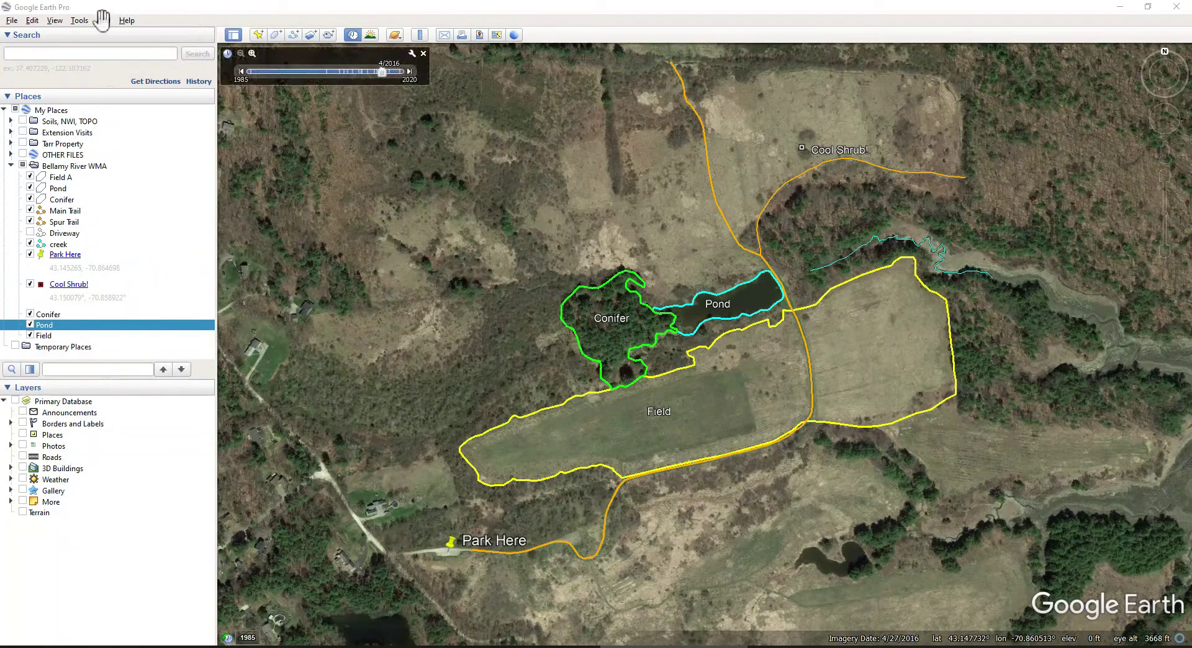
pyautogui.click(79, 21)
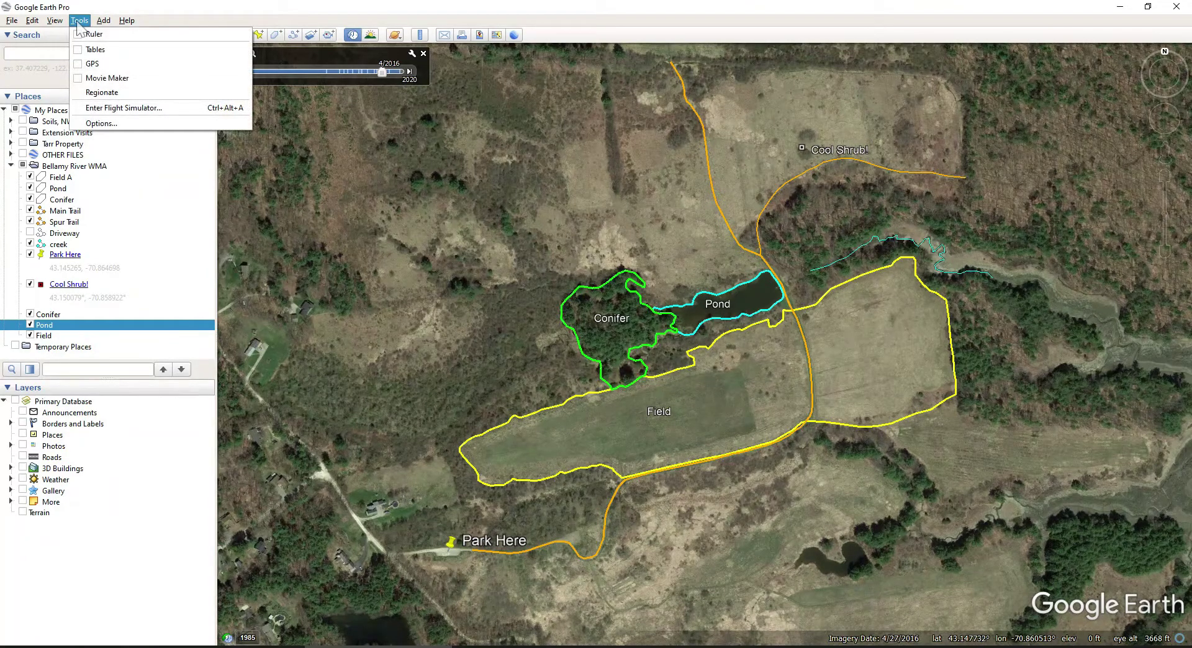
pyautogui.click(99, 122)
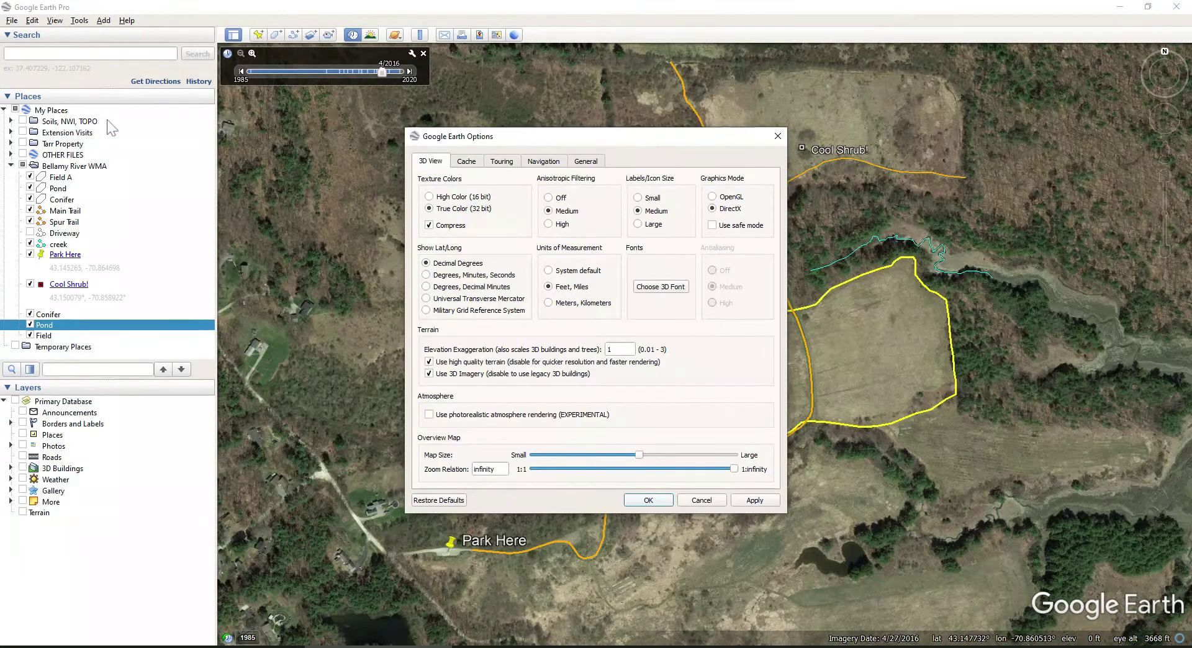
pyautogui.moveTo(604, 137); pyautogui.dragTo(311, 105)
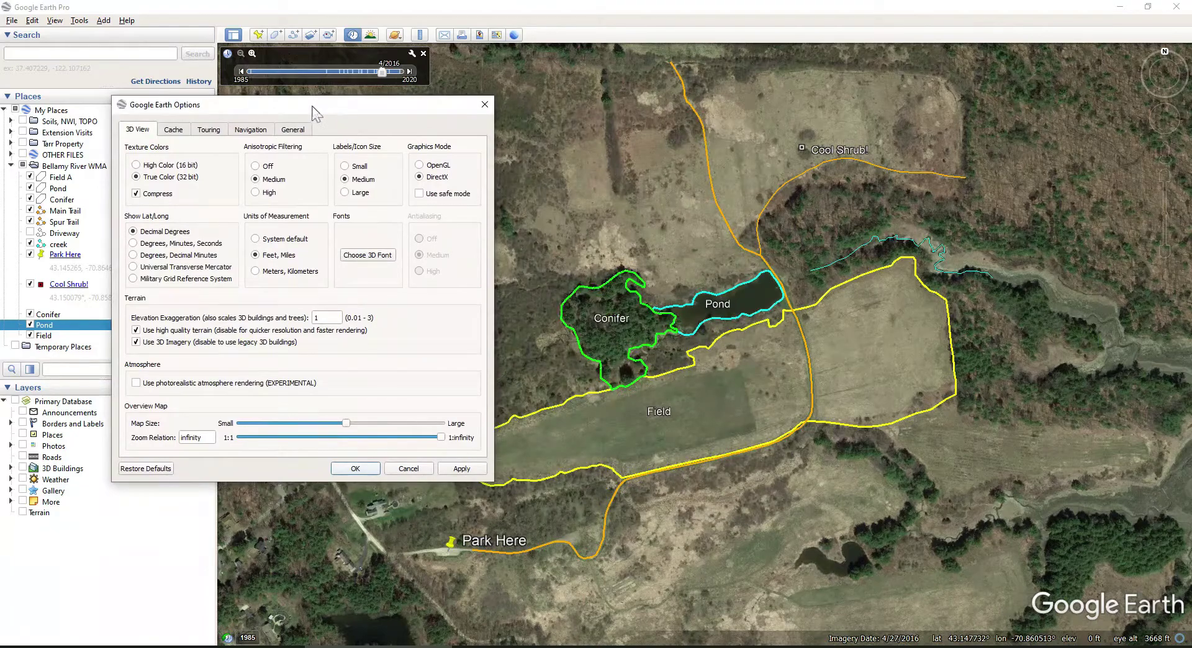
pyautogui.click(484, 104)
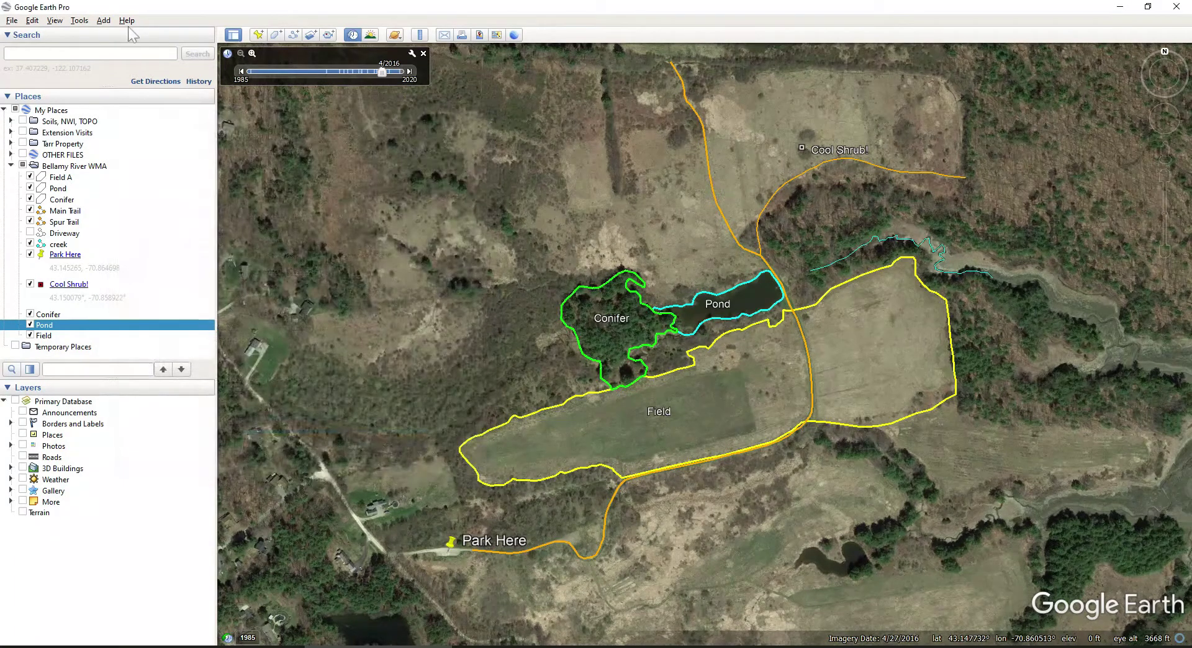
# Step: Set the global labels/icon size to Small in the 3D View options, keeping the options window clear of the mapped features
pyautogui.click(80, 20)
pyautogui.click(116, 124)
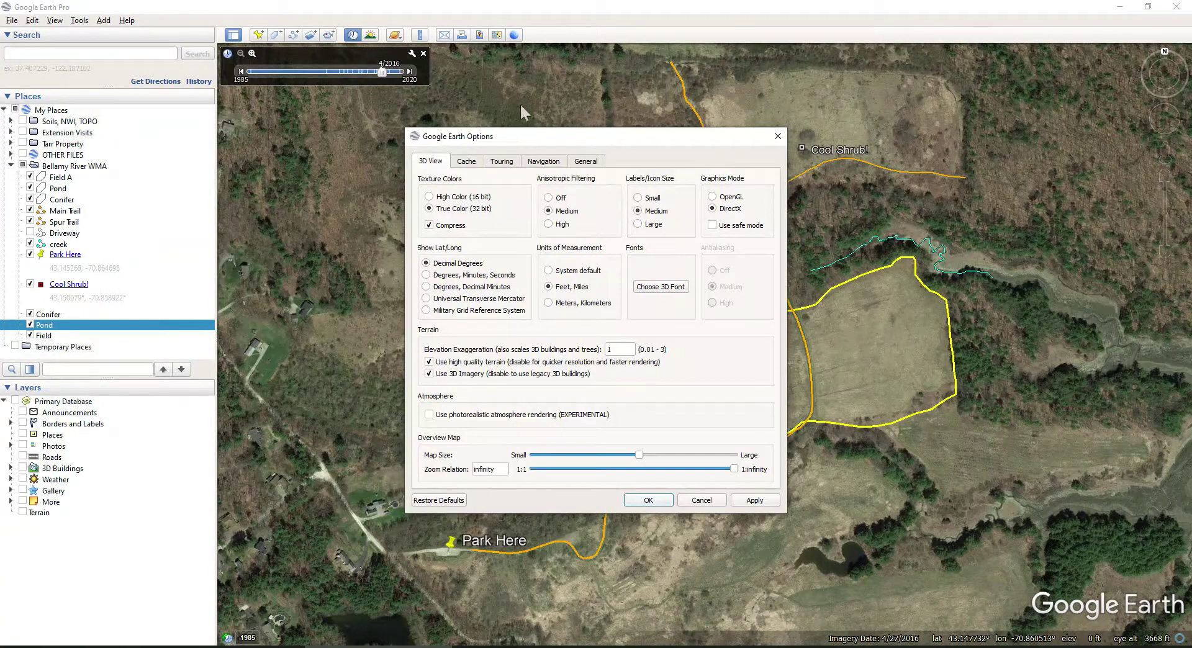
pyautogui.moveTo(558, 134); pyautogui.dragTo(161, 115)
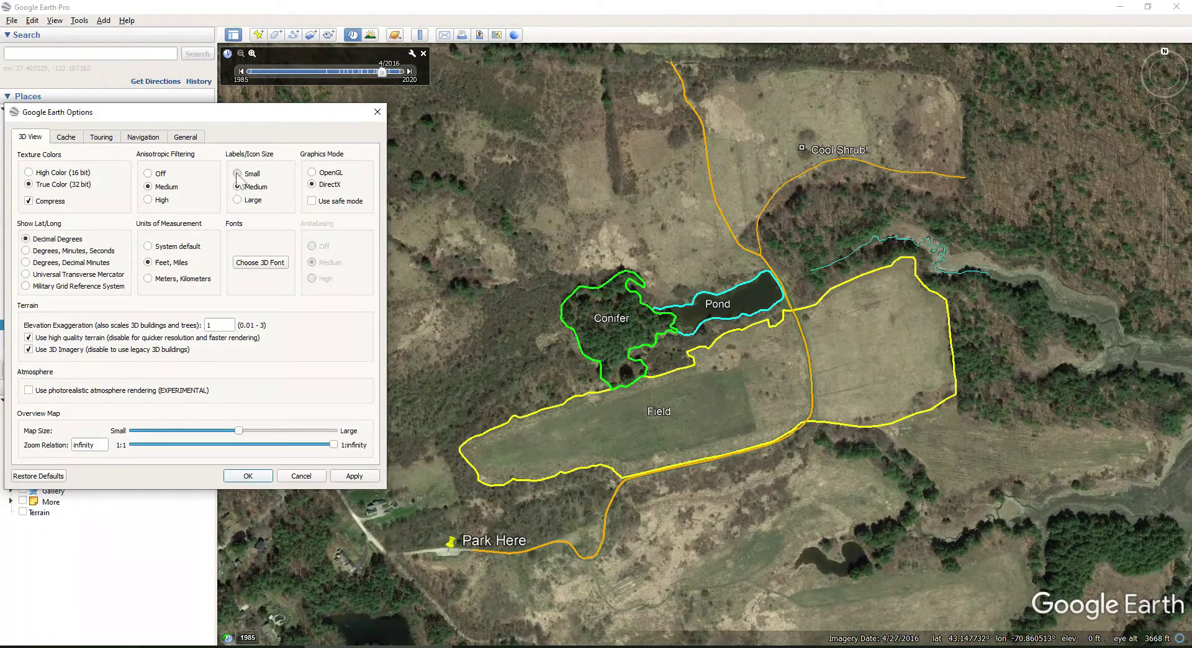
pyautogui.click(247, 476)
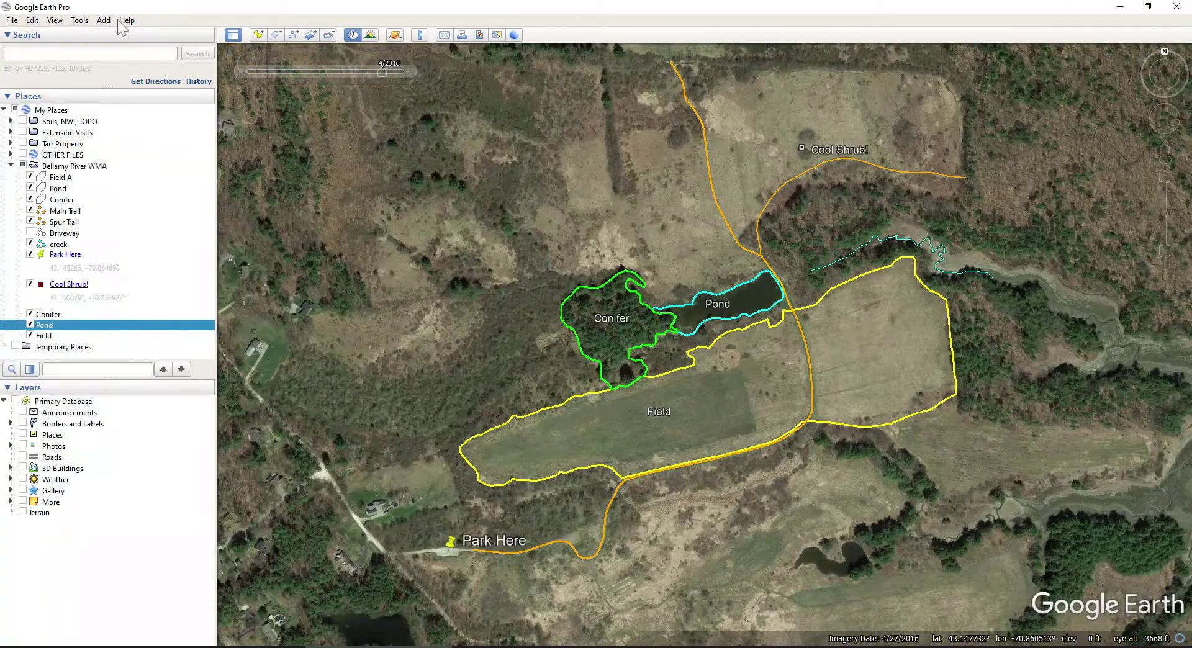
# Step: Apply the Large labels/icon size in the 3D View options to preview it on the map, and set the size back to Medium
pyautogui.click(82, 22)
pyautogui.click(112, 109)
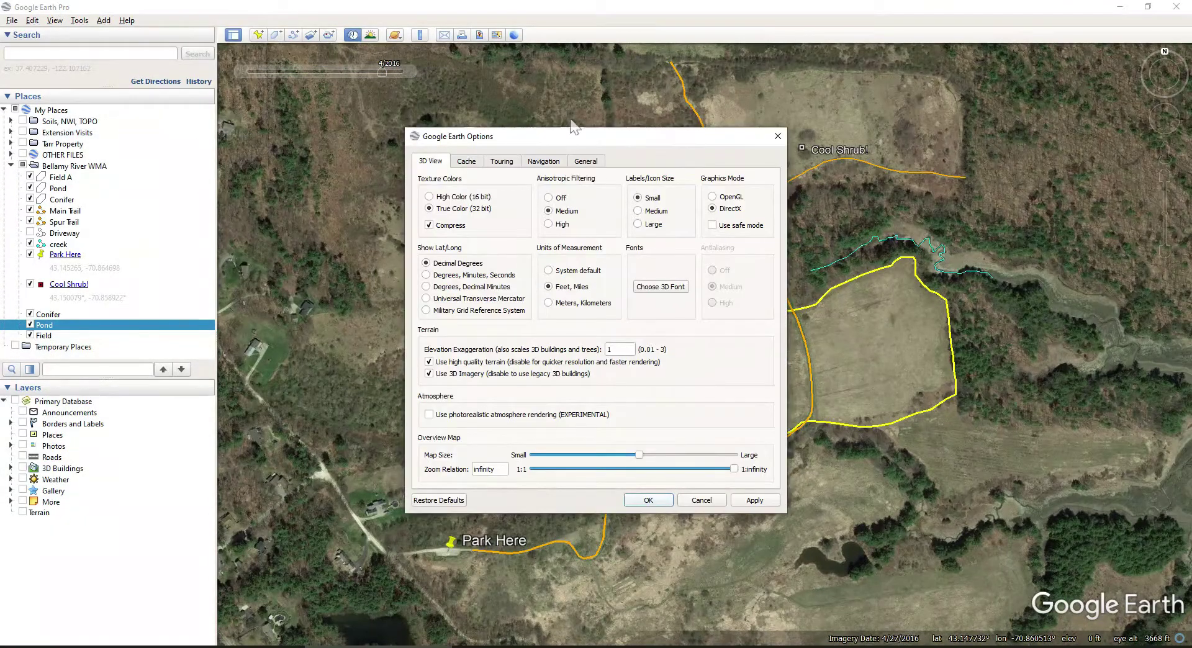
pyautogui.moveTo(565, 137); pyautogui.dragTo(218, 112)
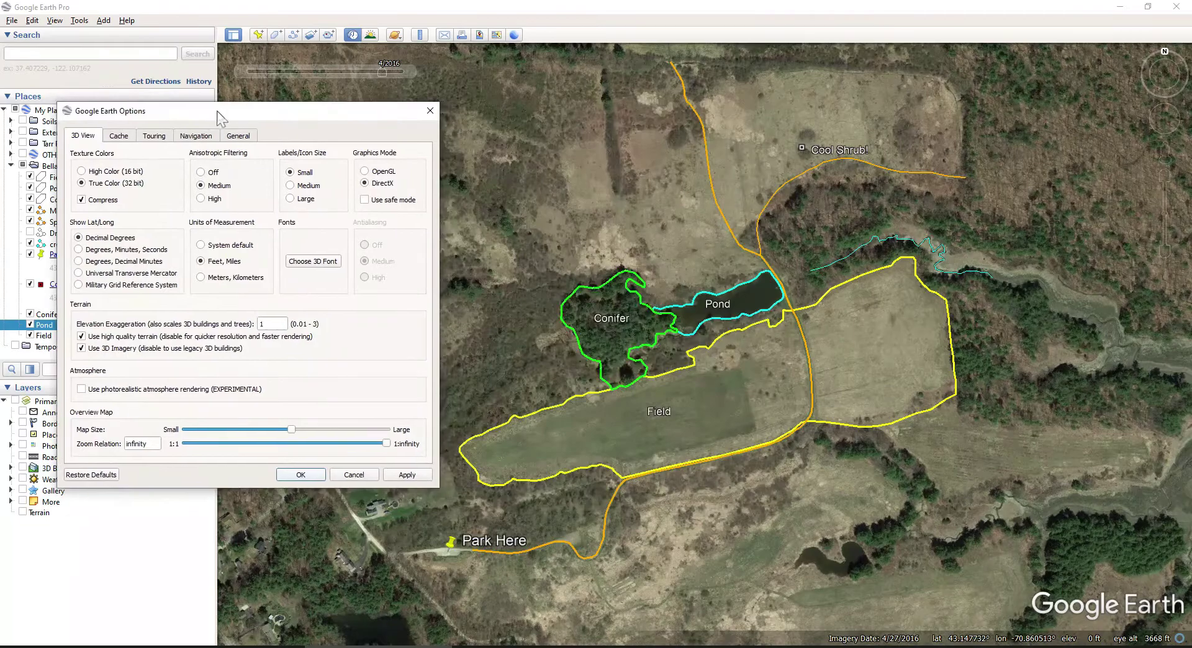
pyautogui.click(407, 476)
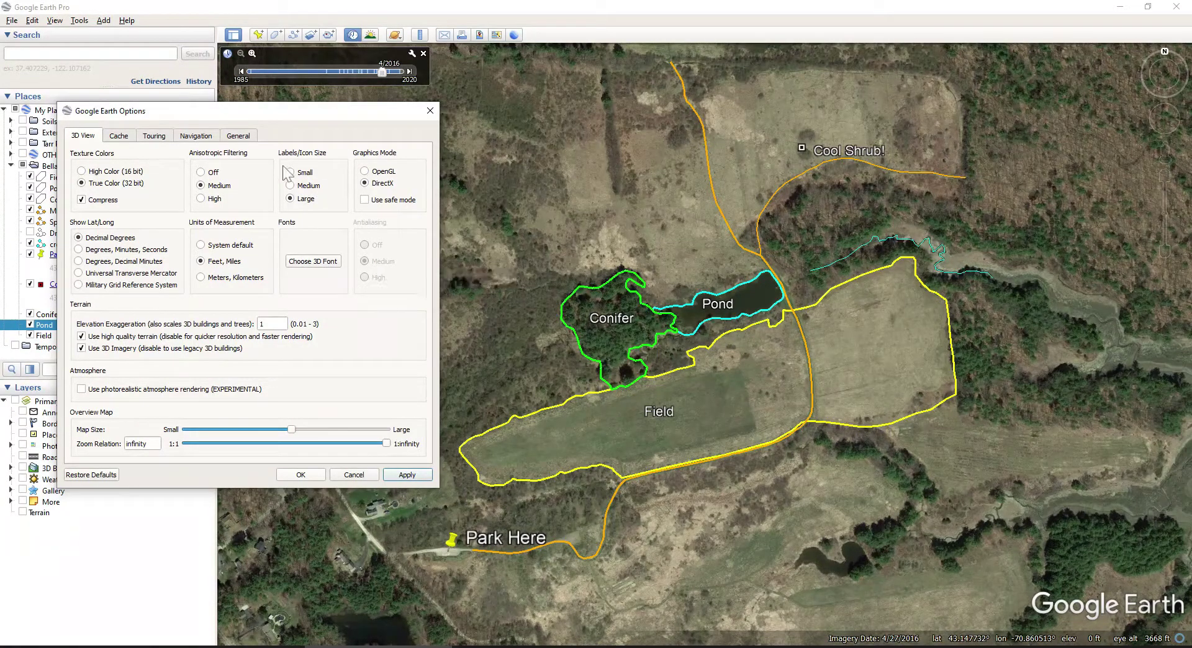
pyautogui.click(289, 185)
pyautogui.click(300, 475)
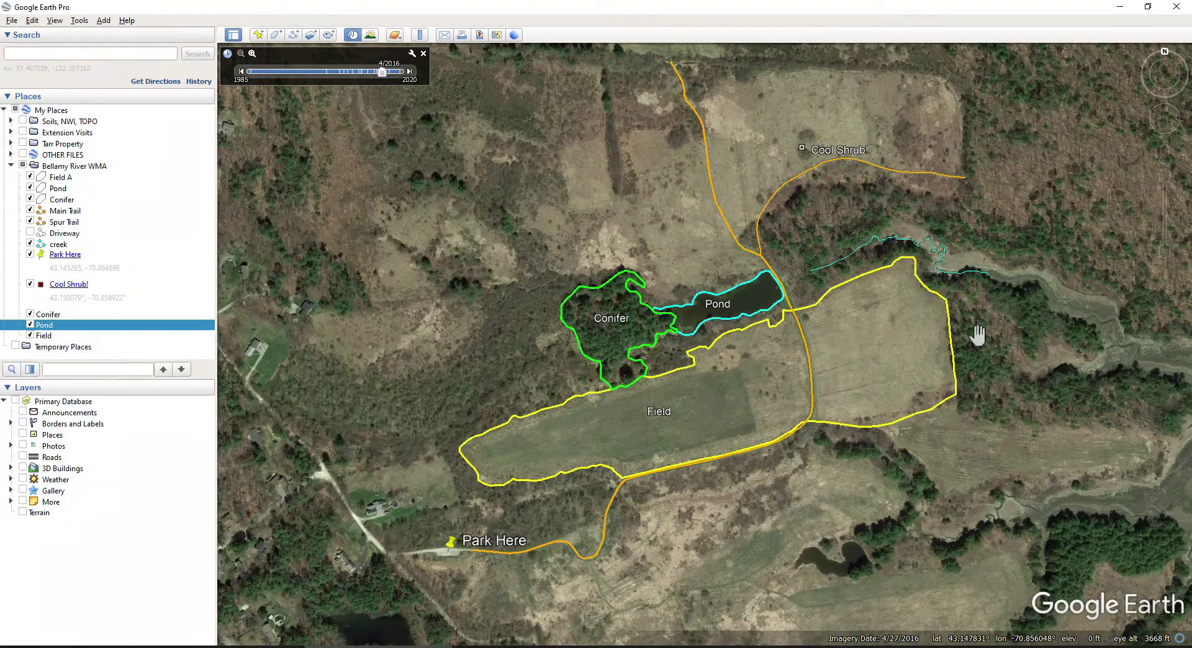